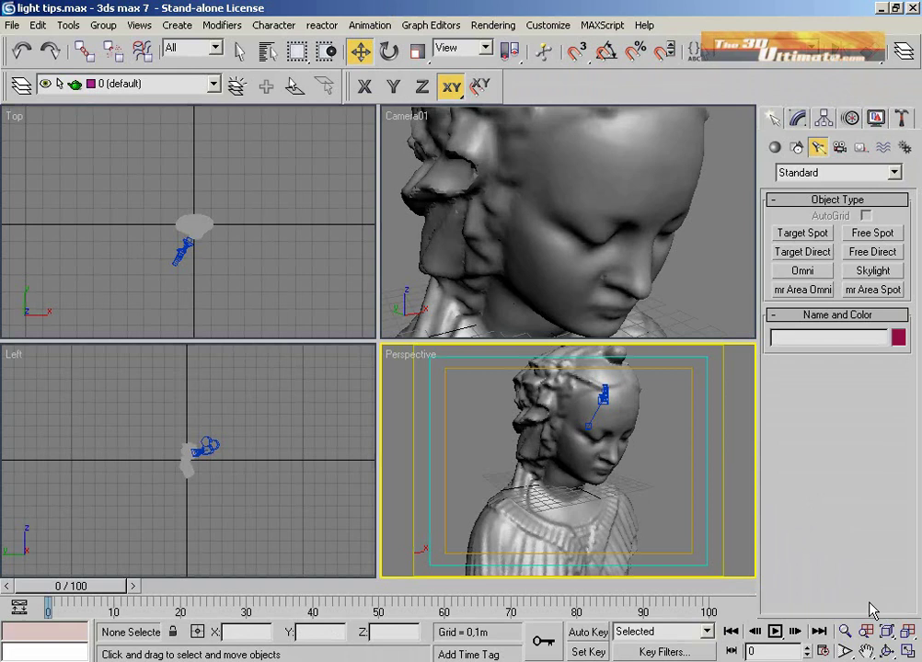
# - Examine the bust in the enlarged Perspective and Camera01 views, returning to the four-view layout
pyautogui.click(903, 650)
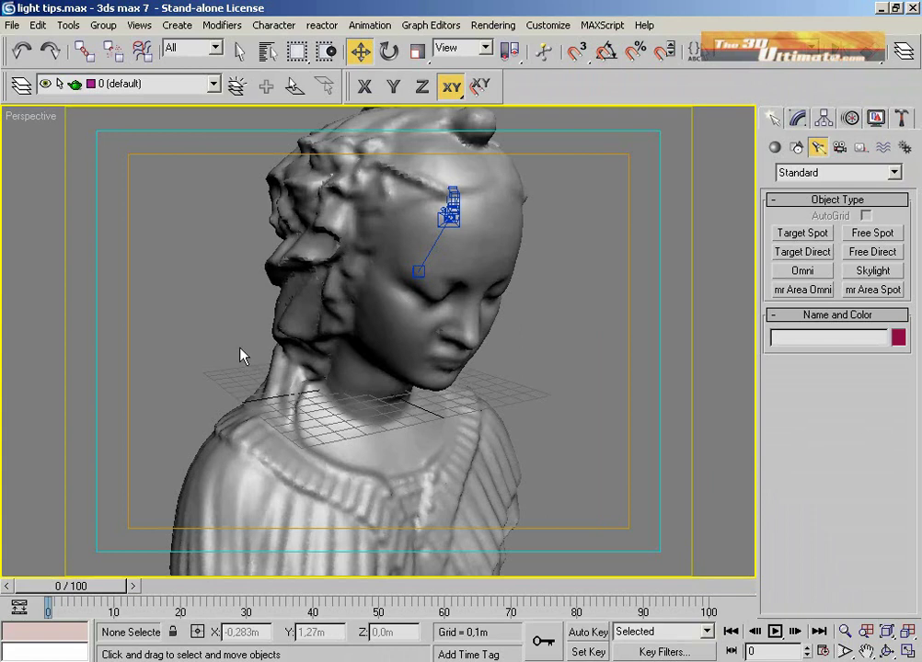
pyautogui.click(906, 650)
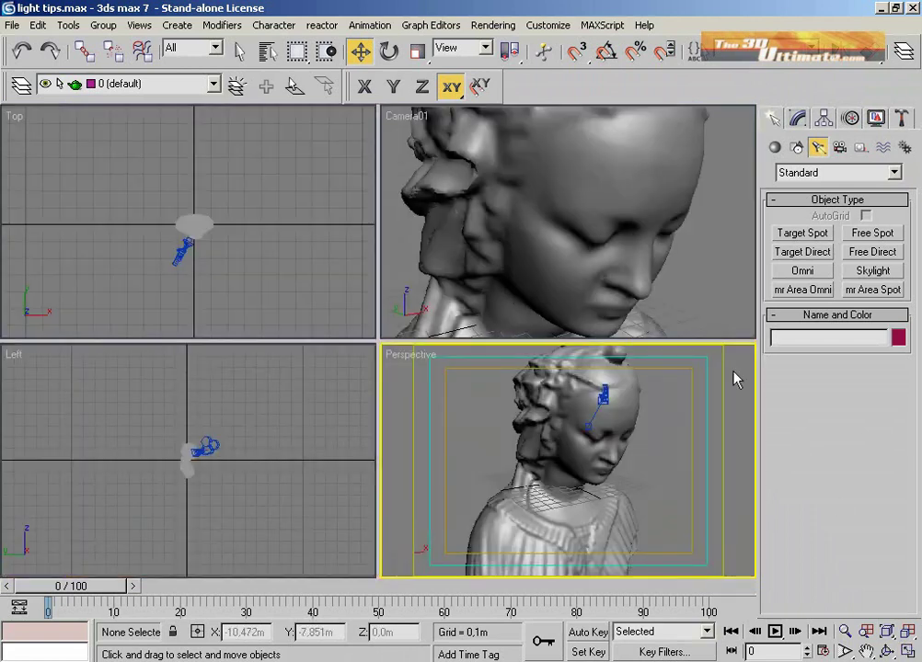
pyautogui.rightClick(655, 297)
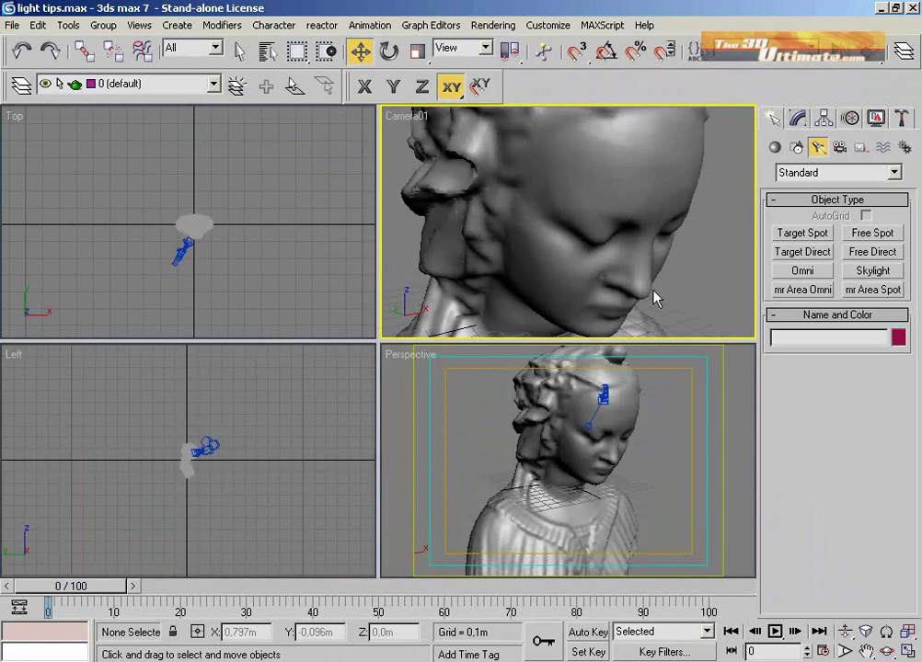
pyautogui.click(907, 650)
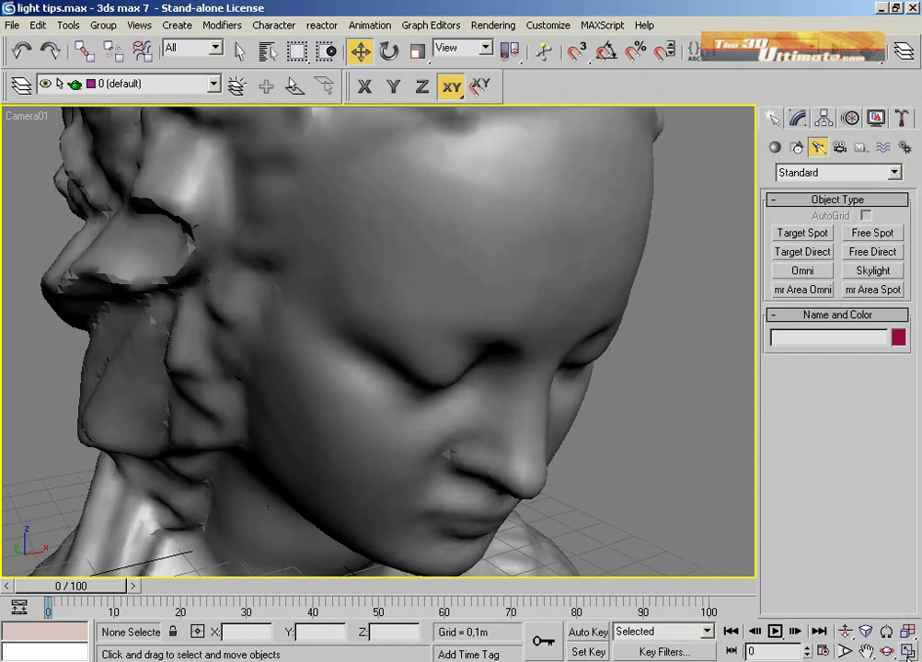
pyautogui.hotkey('alt', 'w')
pyautogui.middleClick(596, 478)
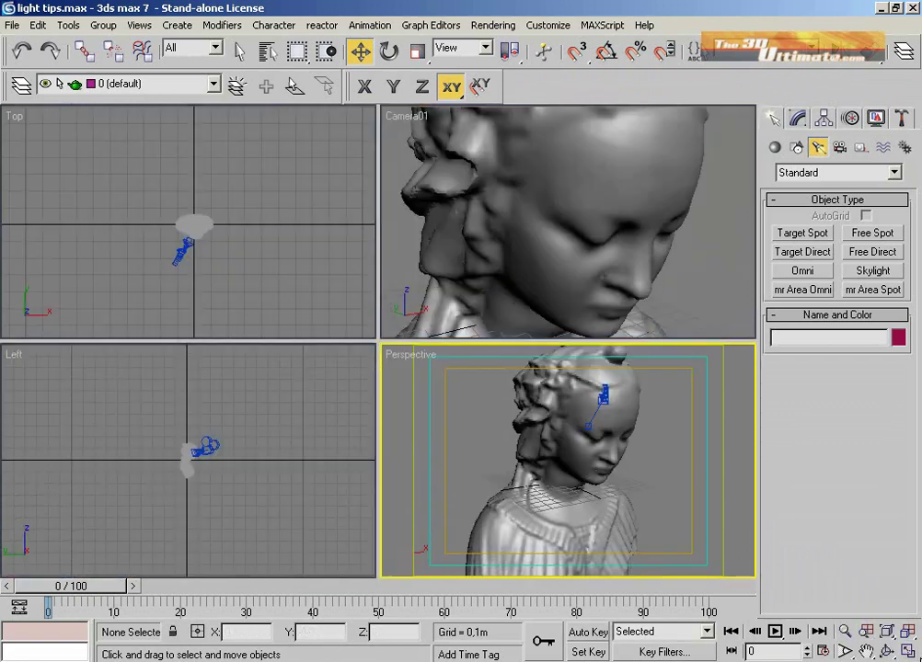
pyautogui.click(906, 652)
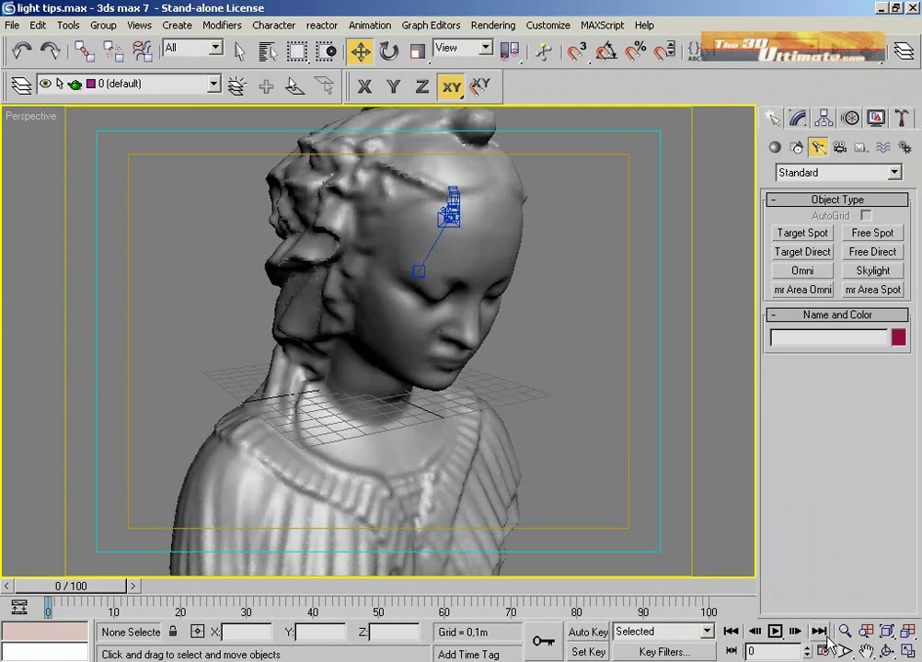
pyautogui.click(907, 653)
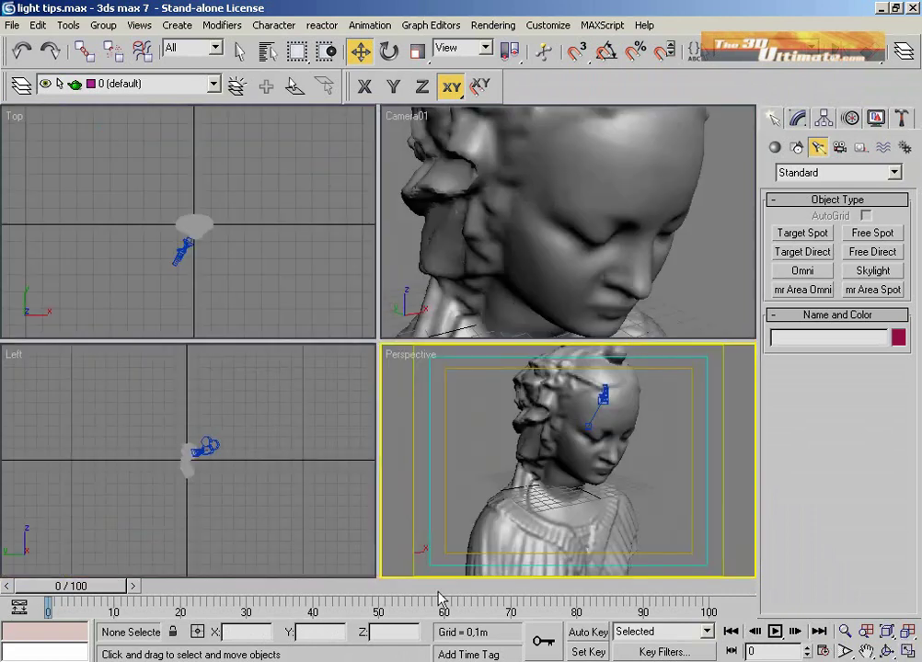
# - Place a standard Omni light in front of the bust in the Left view and turn on its shadows
pyautogui.click(260, 452)
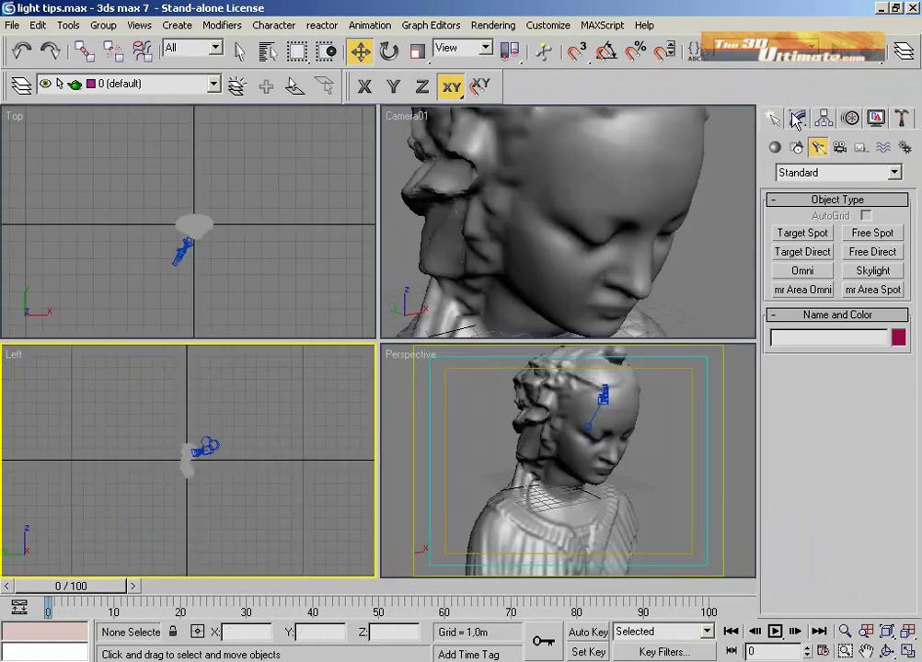
pyautogui.click(801, 271)
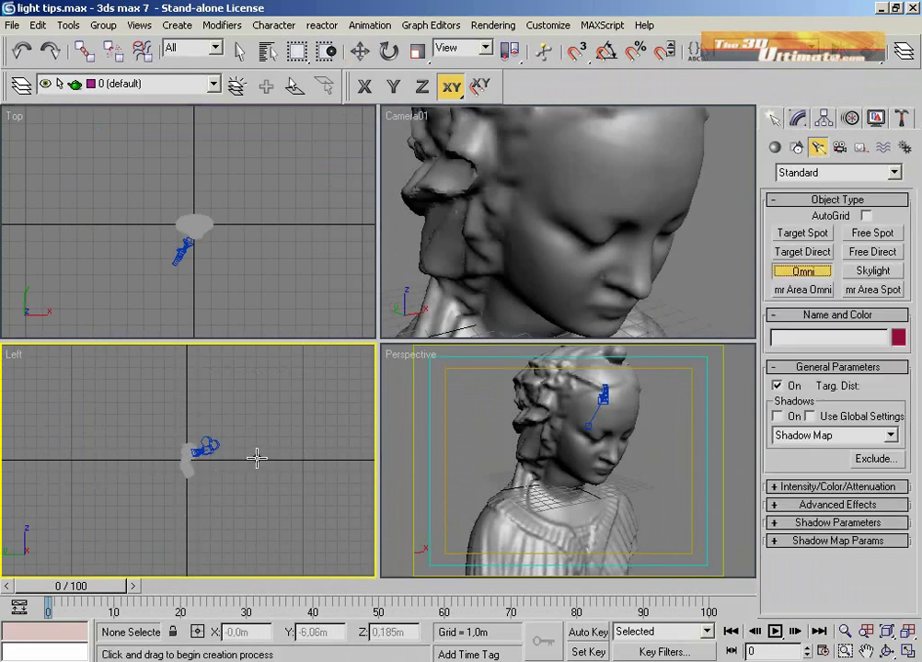
pyautogui.click(256, 457)
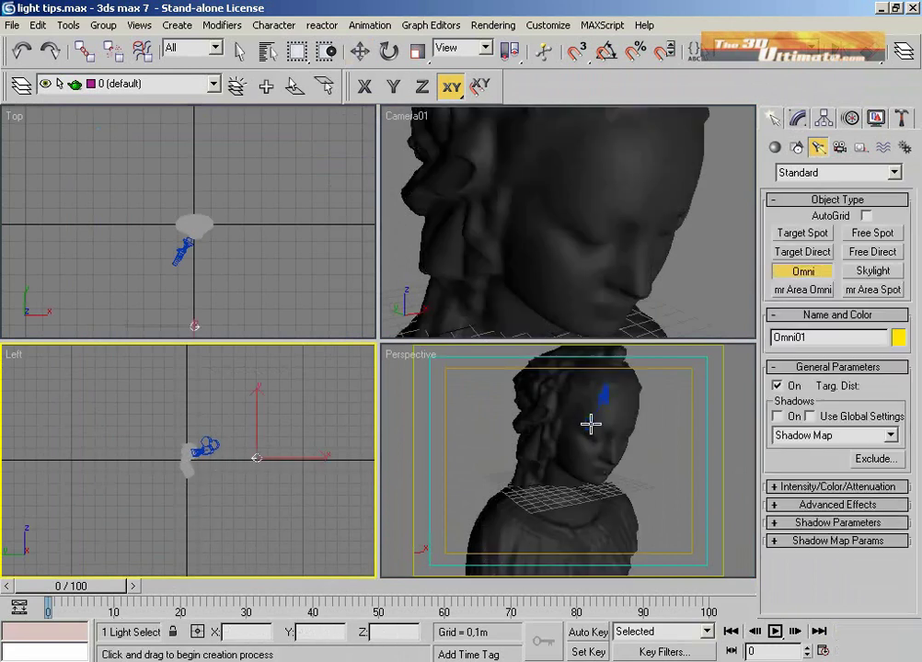
pyautogui.rightClick(591, 423)
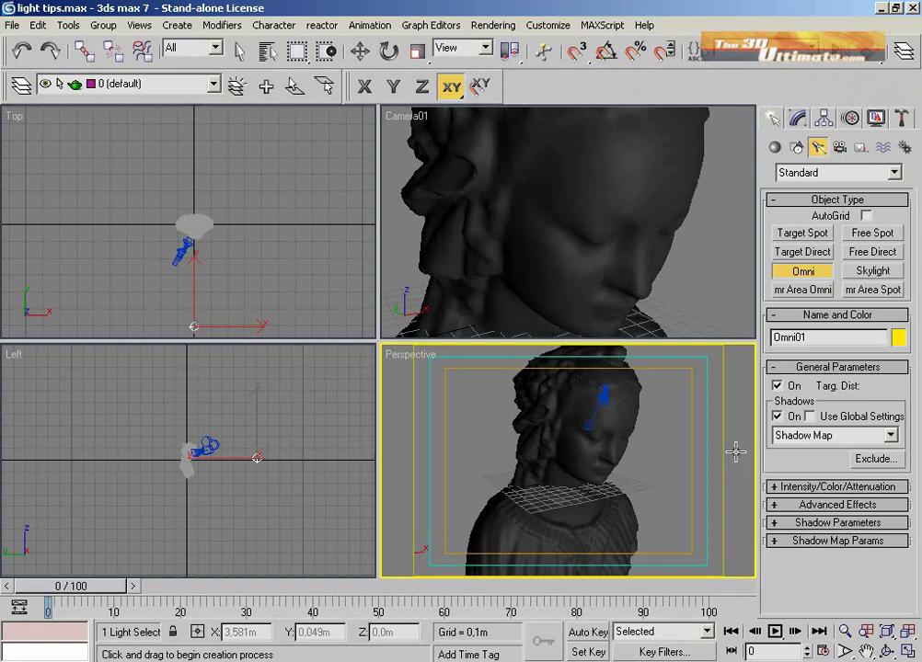
# - Render a single frame of the Perspective view lit by the omni light, and minimize the render windows
pyautogui.click(475, 30)
pyautogui.click(504, 43)
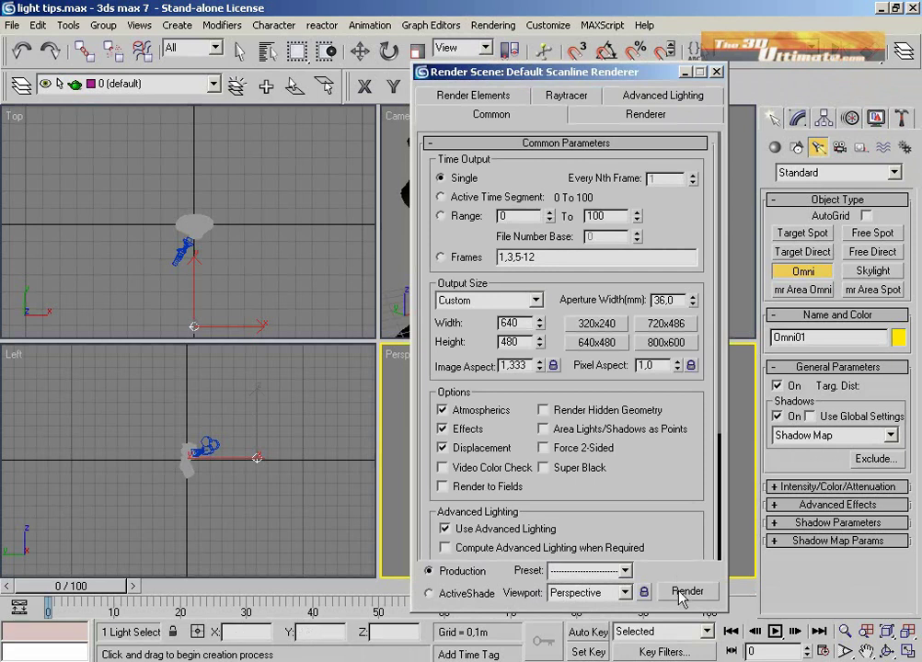
pyautogui.click(686, 591)
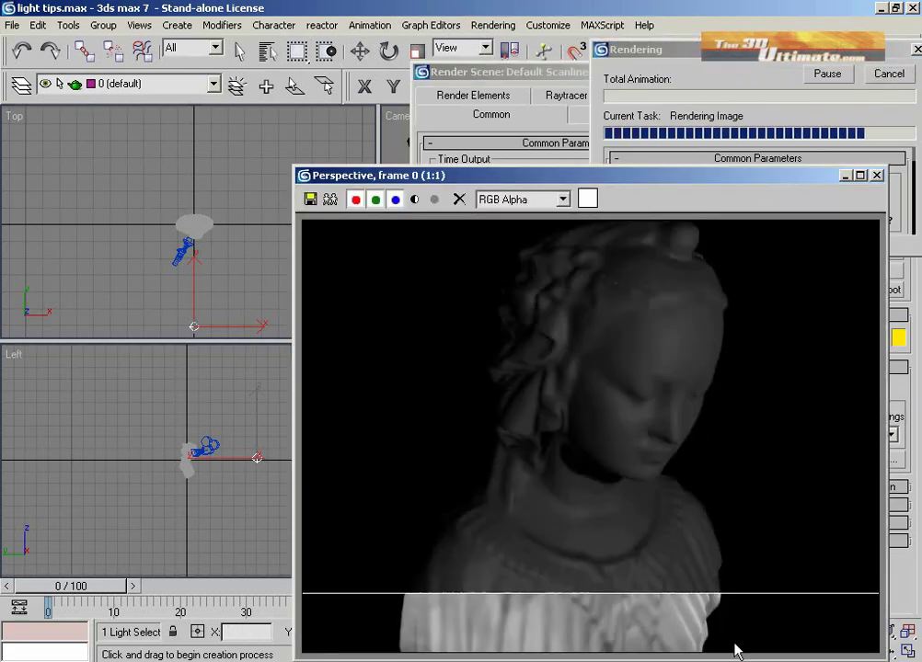
pyautogui.click(845, 175)
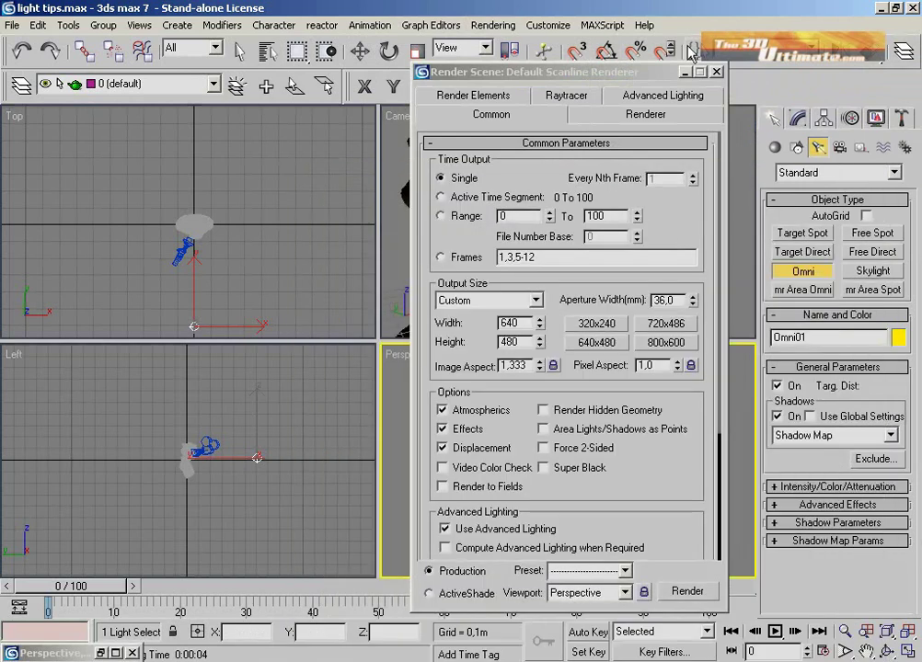
pyautogui.click(684, 72)
# - Delete the omni light from the scene, working in the enlarged Left view
pyautogui.rightClick(329, 422)
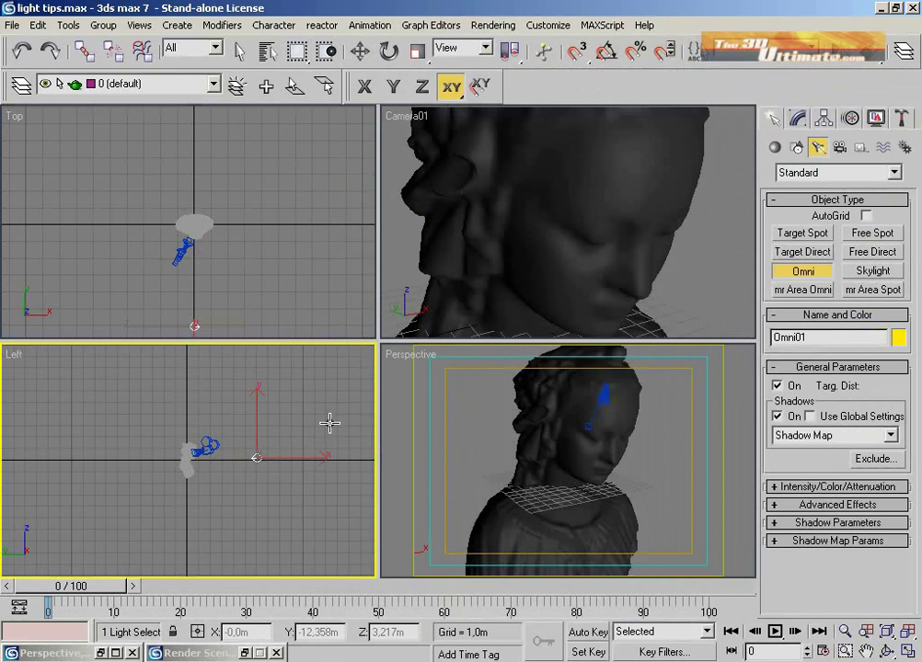
pyautogui.click(908, 652)
pyautogui.click(243, 50)
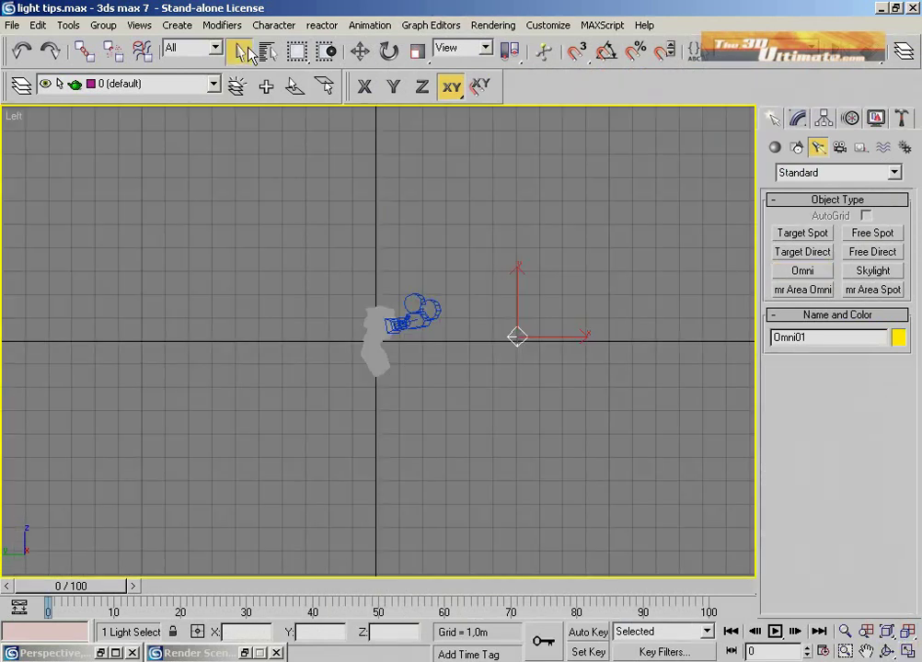
pyautogui.click(528, 301)
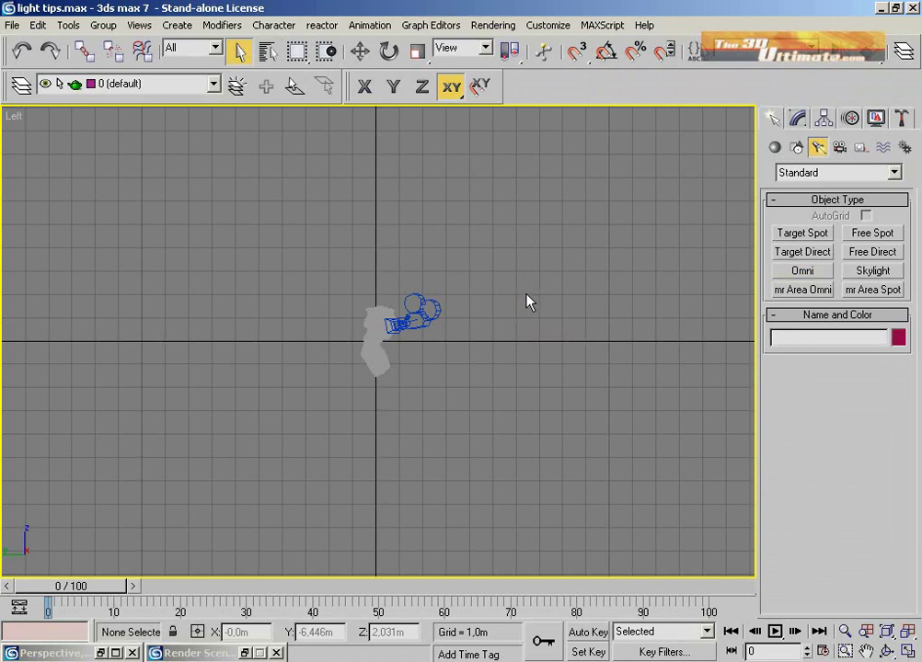
# - Draw two target spotlights crossing over the bust in the Left view, with target distances of about 12.65 m and 13.35 m
pyautogui.click(802, 233)
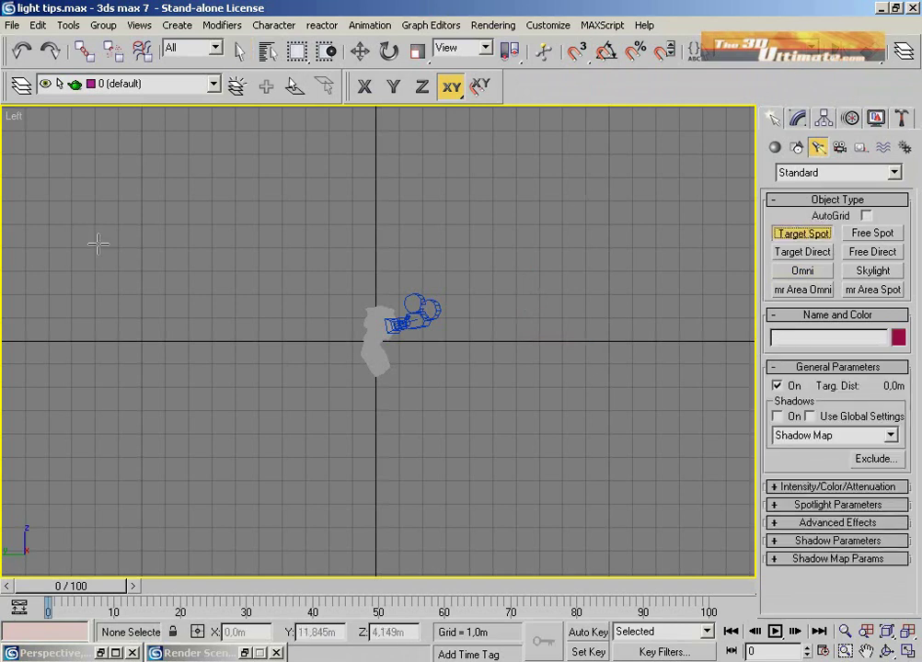
pyautogui.moveTo(214, 225); pyautogui.dragTo(463, 382)
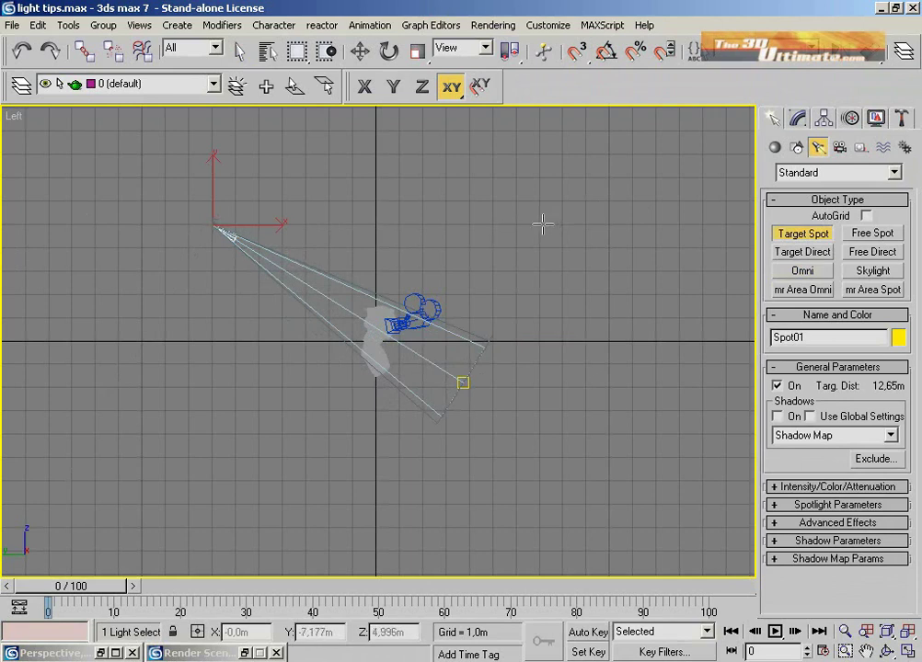
pyautogui.moveTo(543, 223); pyautogui.dragTo(276, 385)
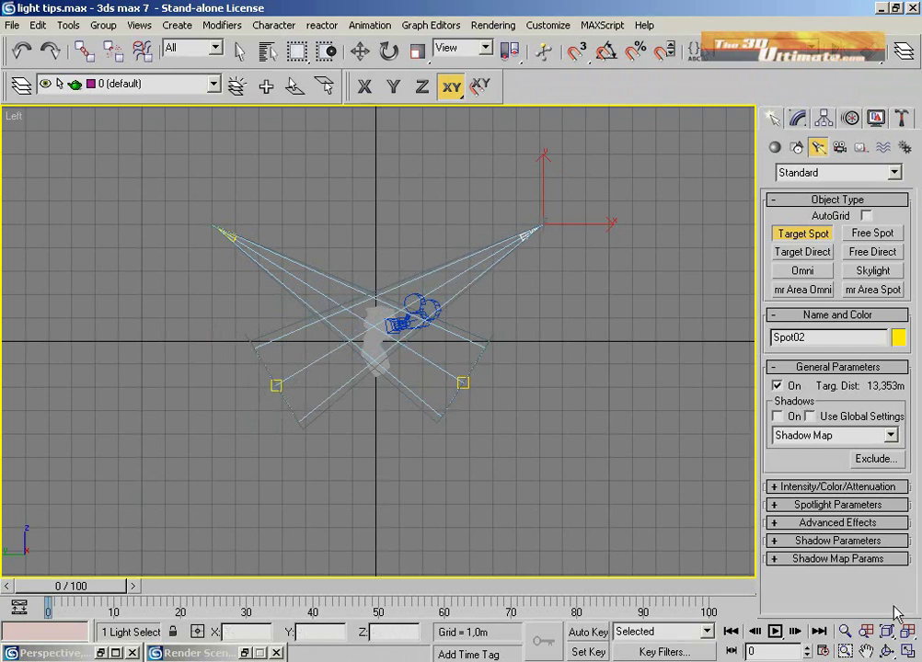
pyautogui.hotkey('alt', 'w')
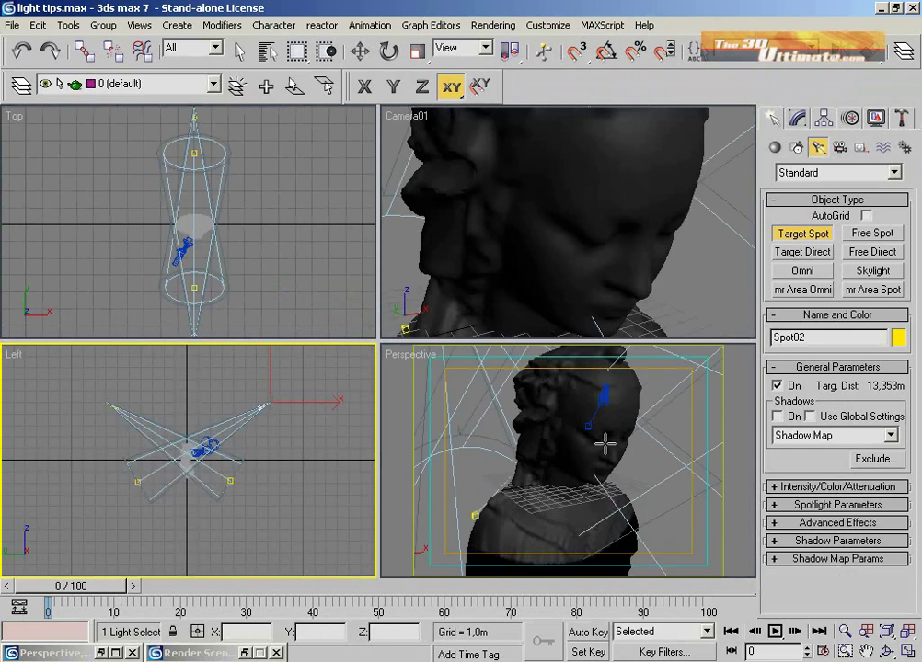
# - Render the Perspective view lit by the two target spotlights, and minimize the render windows
pyautogui.rightClick(606, 446)
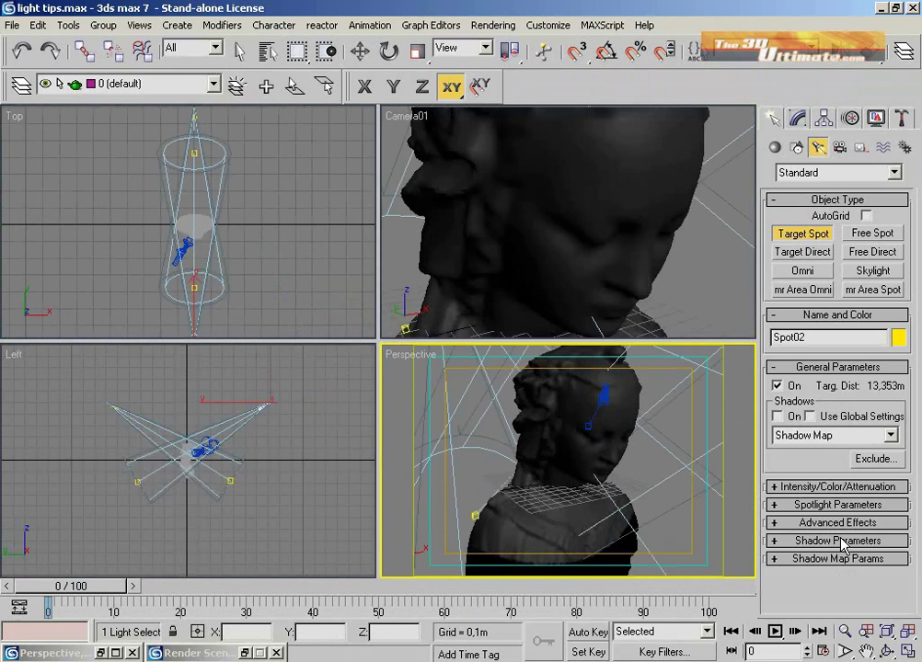
pyautogui.rightClick(195, 656)
pyautogui.click(184, 537)
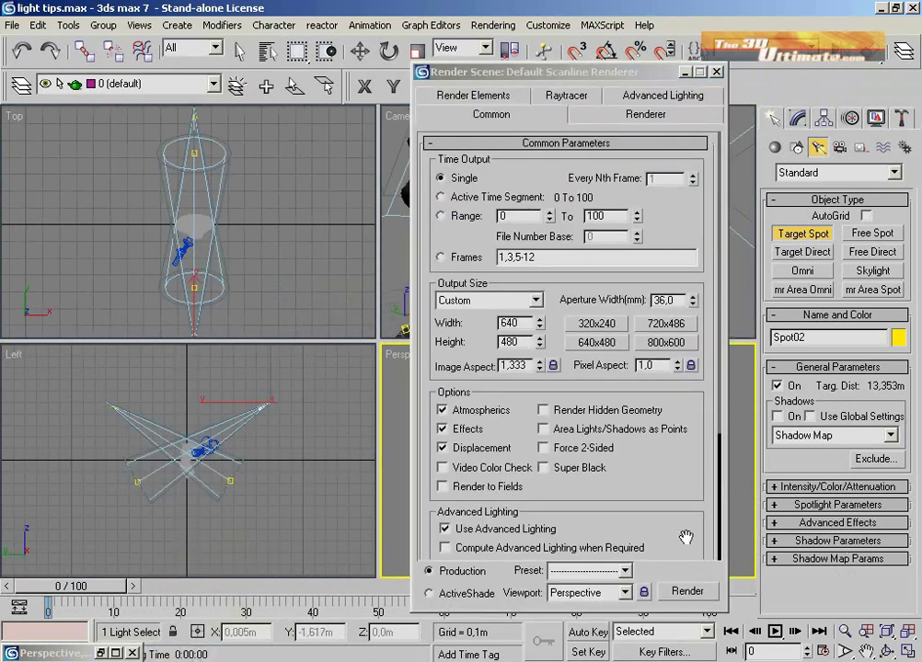
pyautogui.click(687, 590)
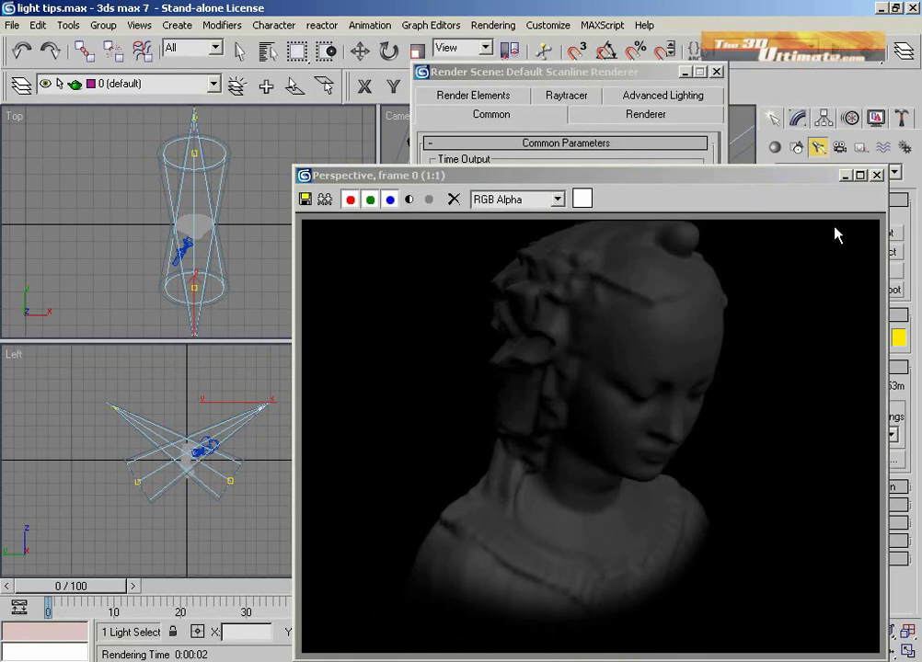
pyautogui.click(844, 175)
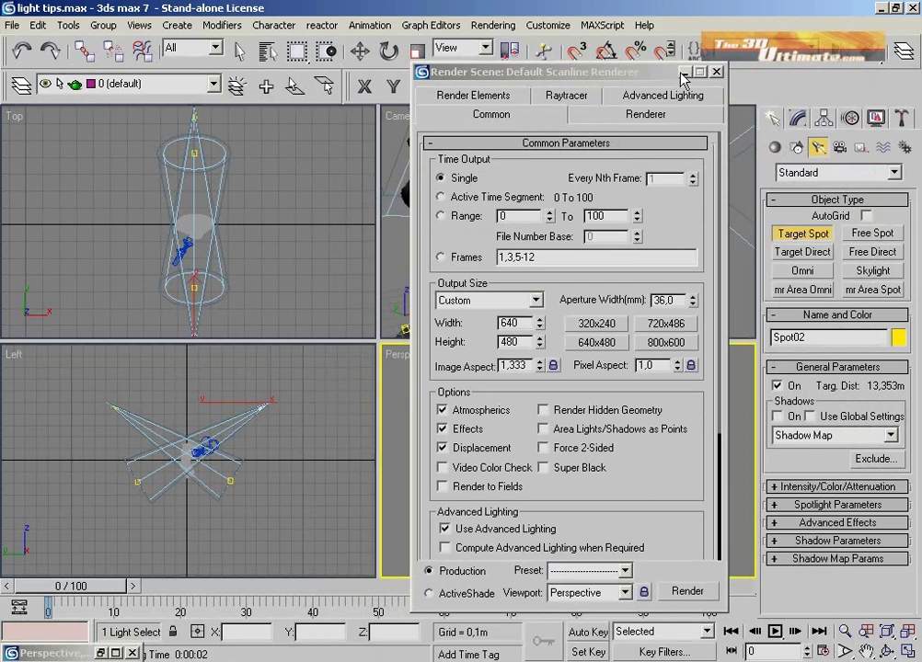
pyautogui.click(682, 74)
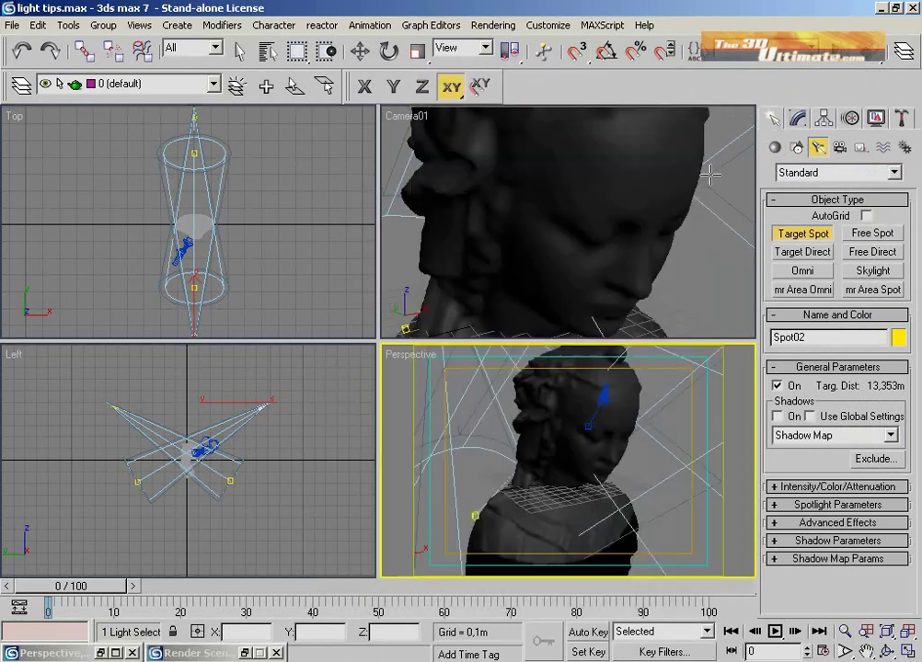
# - Expand the second spotlight's intensity and spotlight parameters and review the rendered Perspective image
pyautogui.click(813, 489)
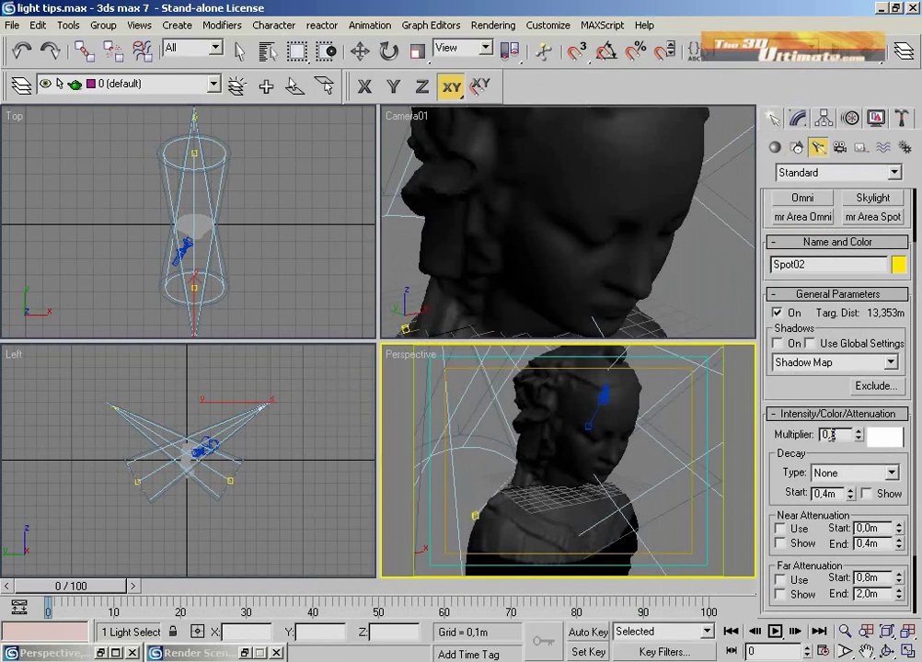
pyautogui.moveTo(767, 491); pyautogui.dragTo(785, 423)
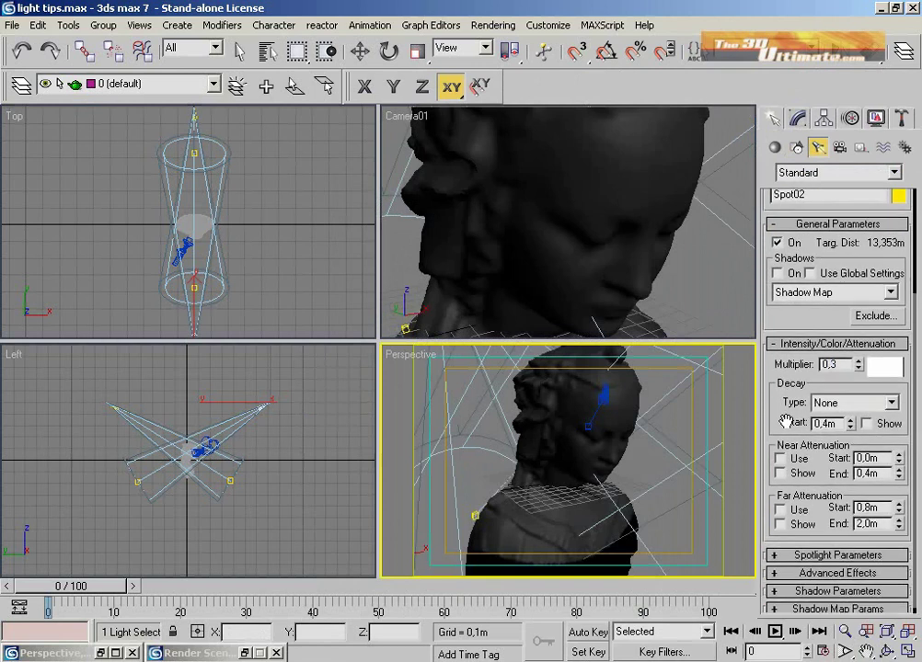
pyautogui.click(817, 556)
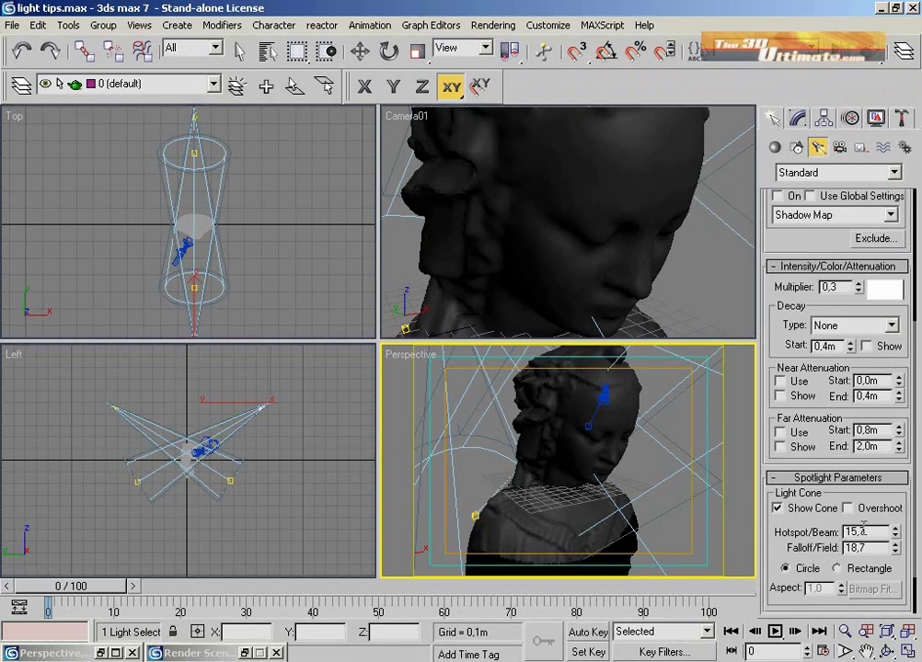
pyautogui.moveTo(867, 530); pyautogui.dragTo(847, 531)
pyautogui.hotkey('shift', 'q')
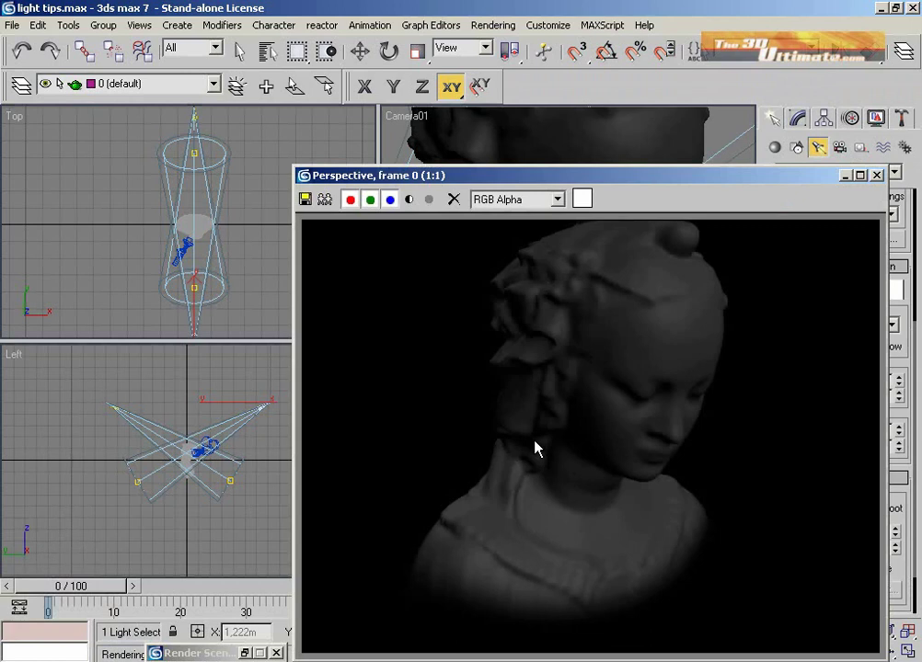
pyautogui.click(847, 177)
# - Set the second spotlight's multiplier to 1 and render the Perspective view with it
pyautogui.moveTo(848, 286); pyautogui.dragTo(801, 286)
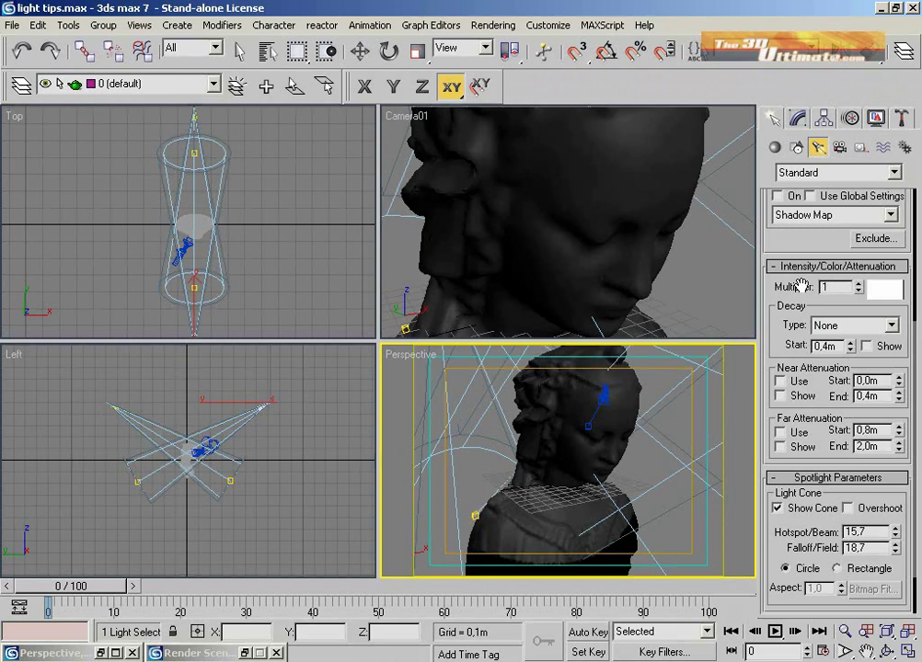
pyautogui.press('Return')
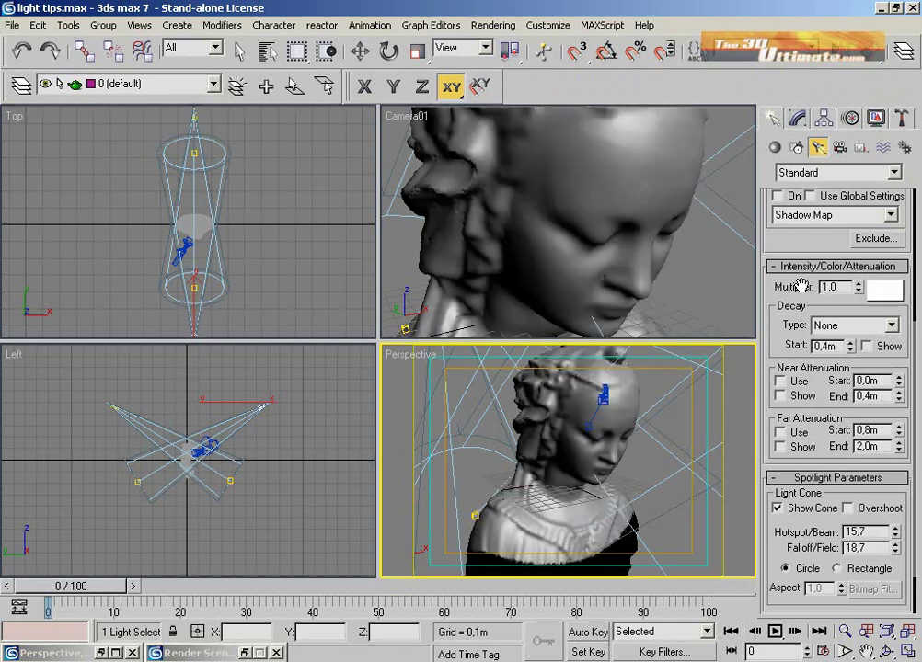
pyautogui.click(193, 653)
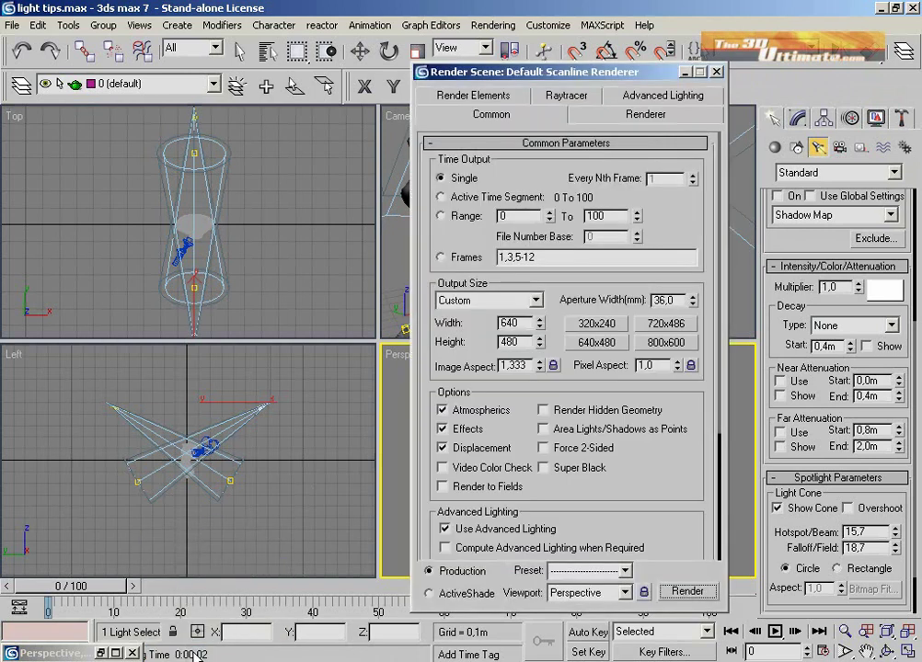
pyautogui.click(687, 591)
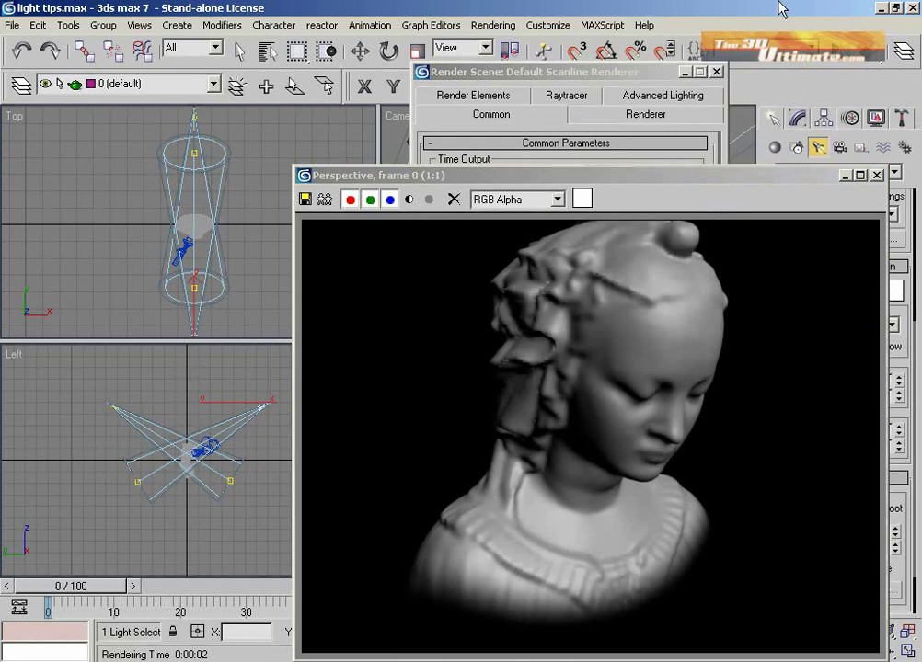
pyautogui.click(843, 176)
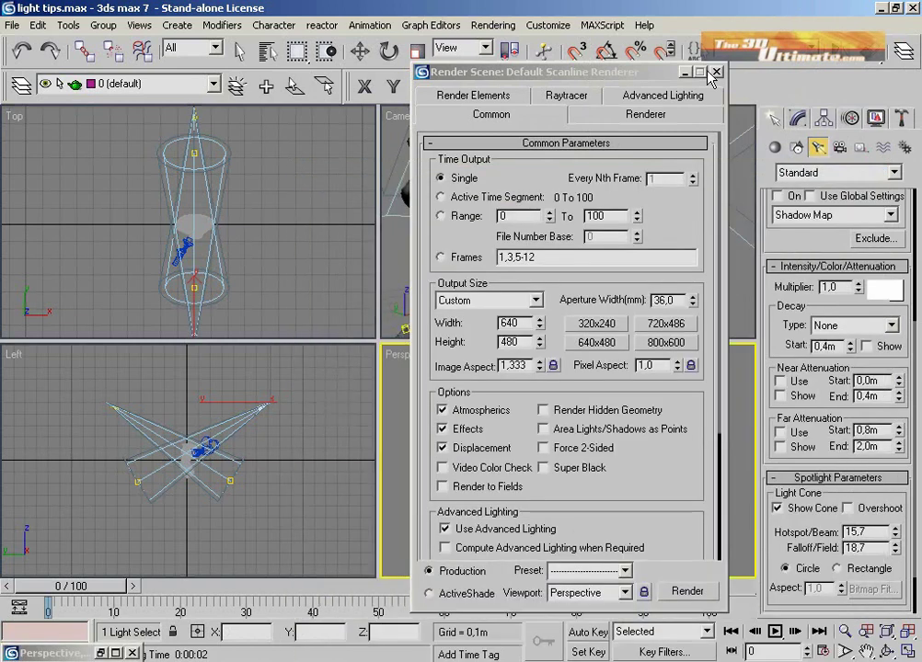
# - Put the render setup away and set the second spotlight's Hotspot/Beam to 45
pyautogui.click(684, 71)
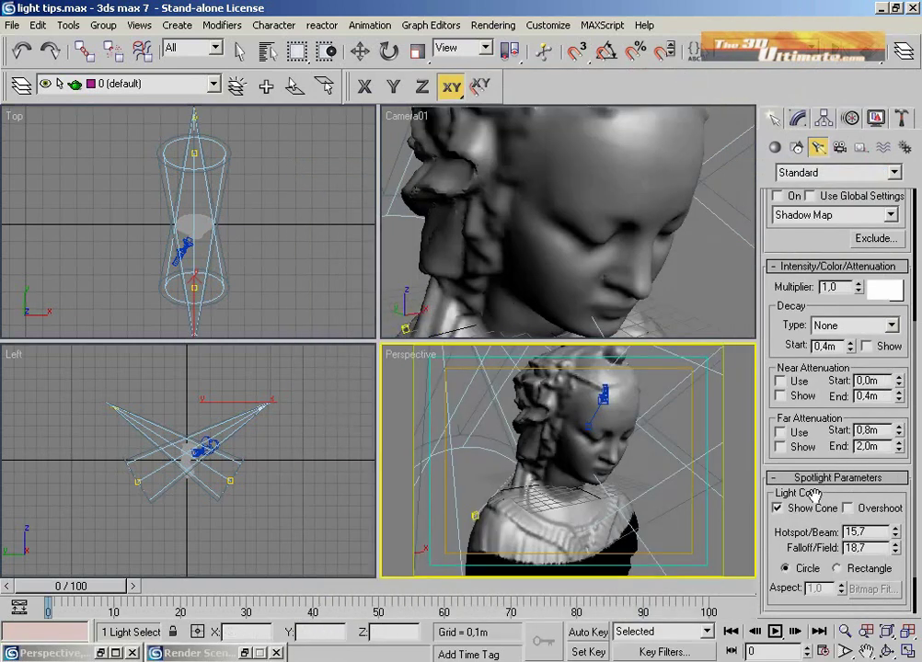
pyautogui.moveTo(864, 530); pyautogui.dragTo(844, 532)
pyautogui.write('45')
pyautogui.press('Return')
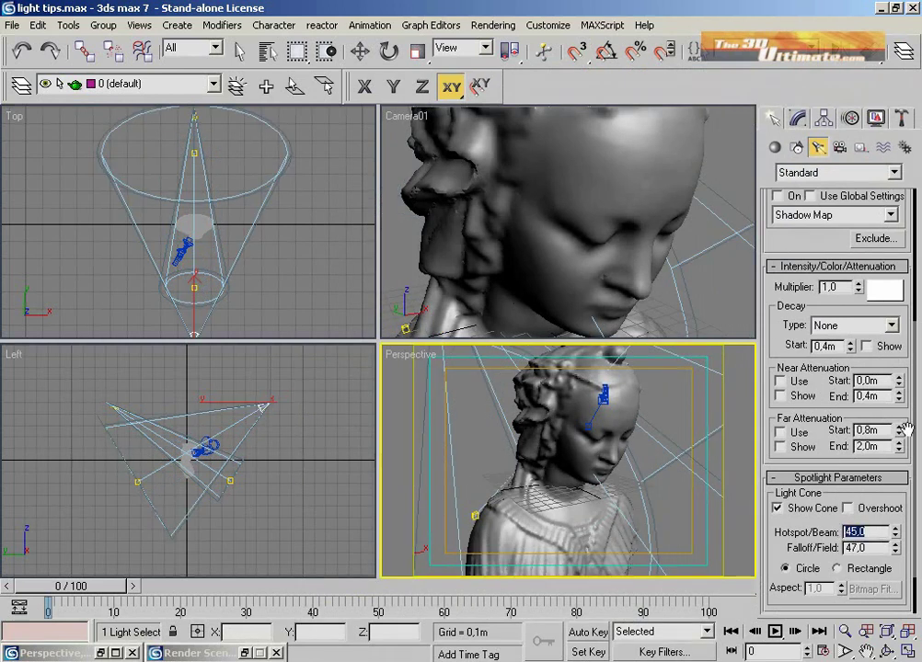
# - Select the first spotlight, turn on its shadows and set its Hotspot/Beam to 45
pyautogui.click(241, 52)
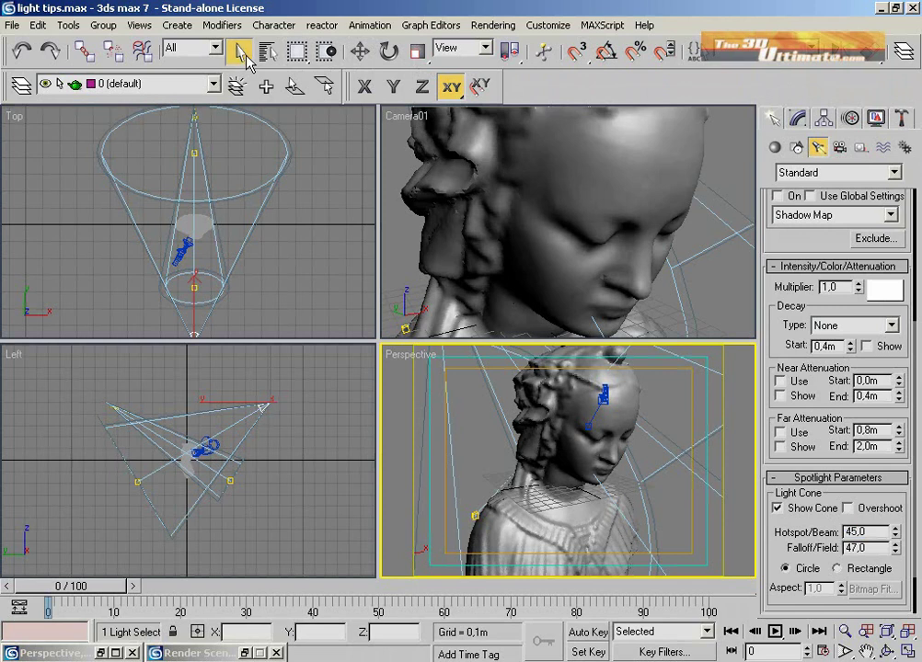
pyautogui.click(200, 125)
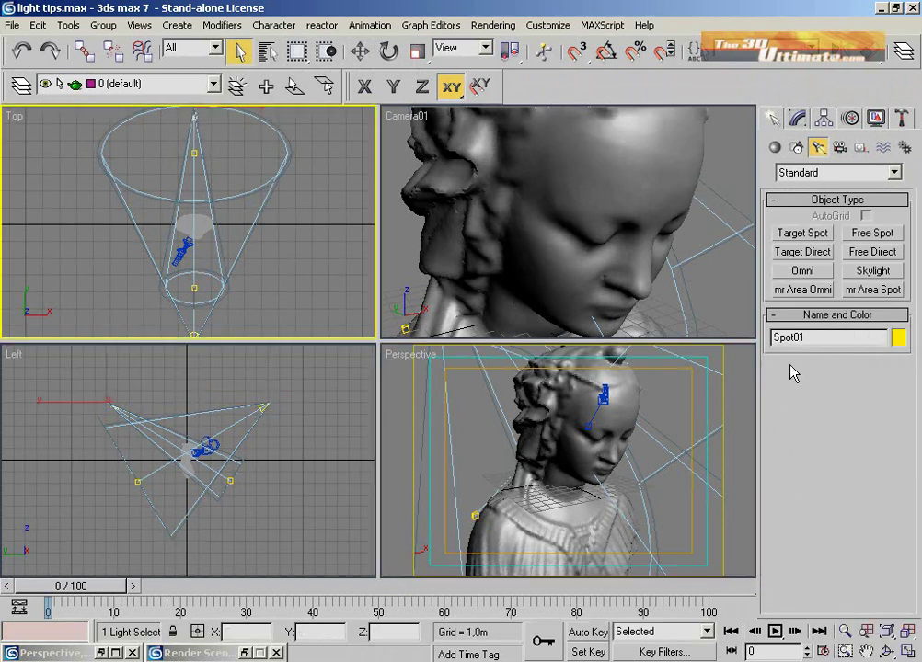
pyautogui.click(796, 120)
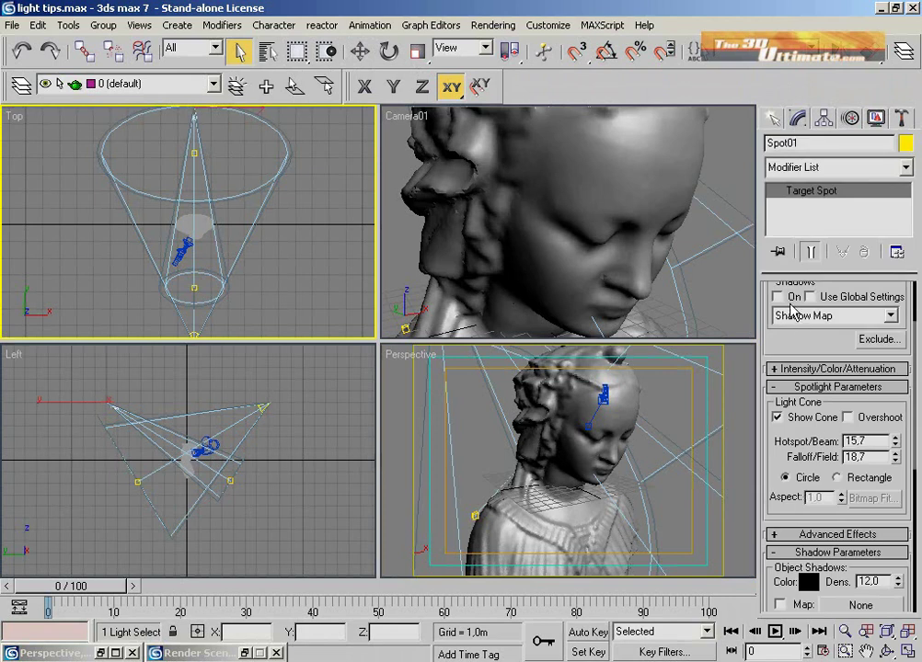
pyautogui.doubleClick(866, 441)
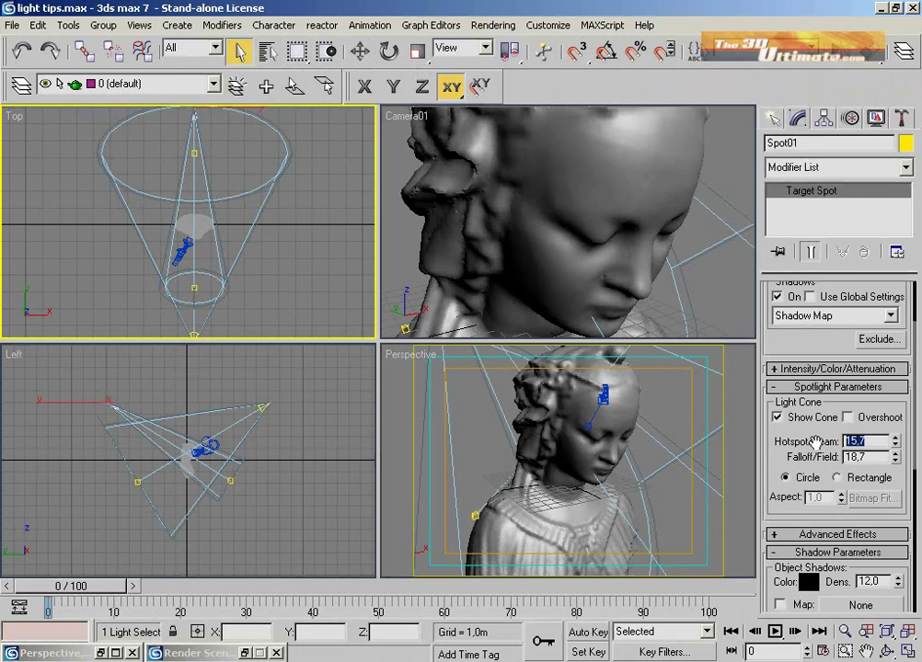
pyautogui.write('45')
# - Set the first spotlight's intensity multiplier to 1
pyautogui.click(796, 368)
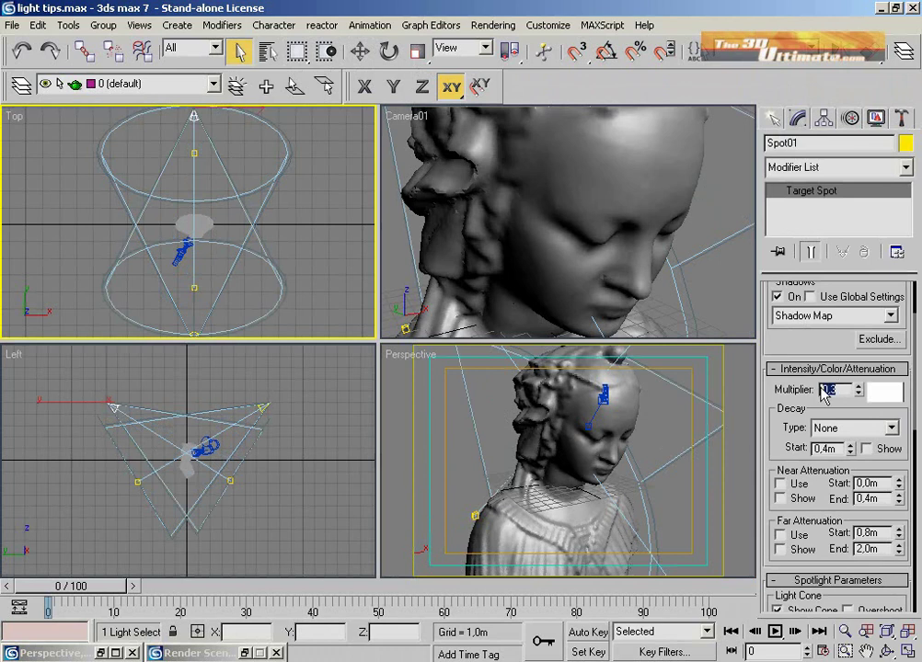
pyautogui.doubleClick(825, 390)
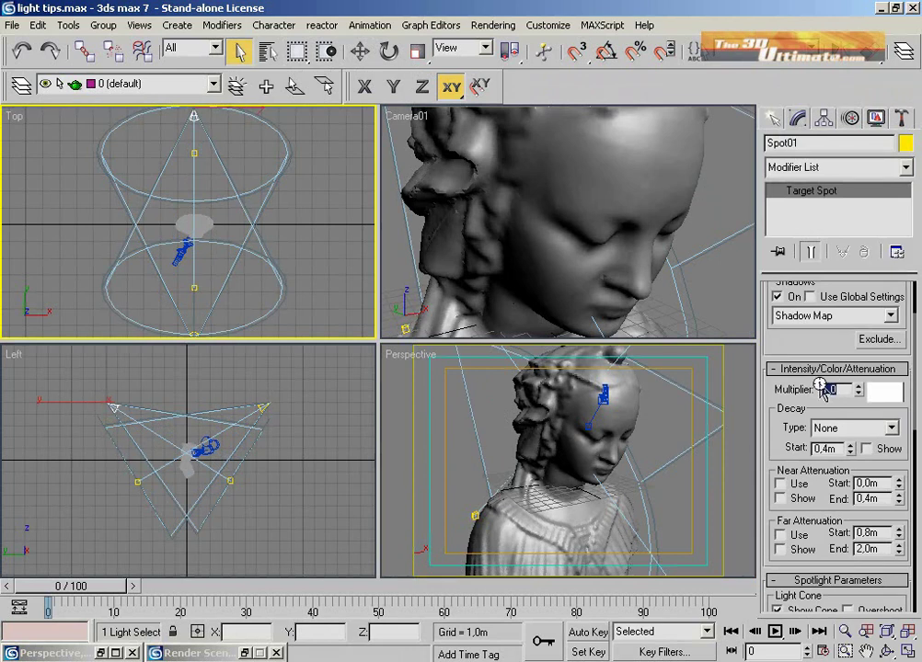
pyautogui.click(802, 407)
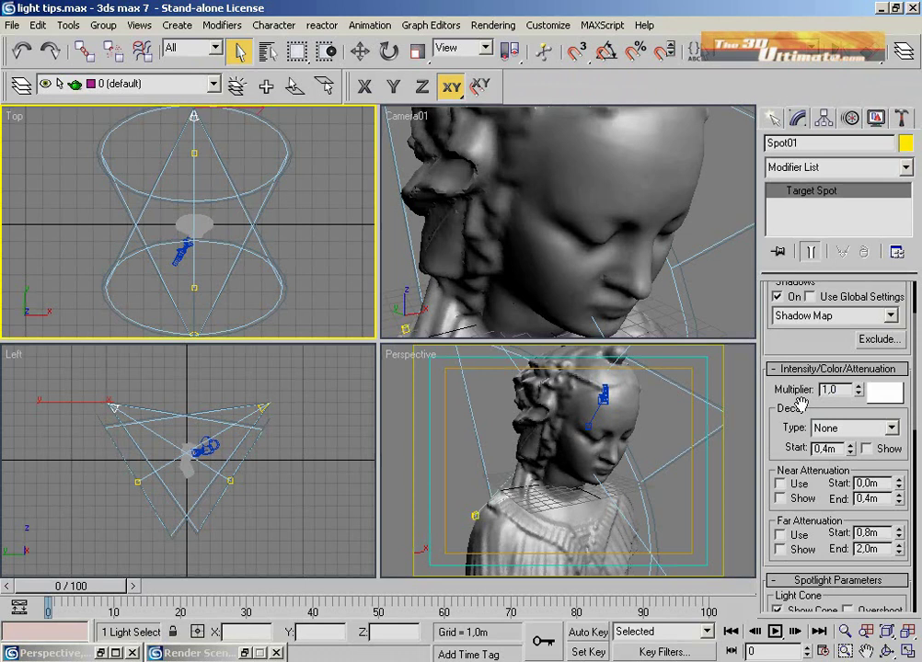
# - Render the Perspective view with both spotlight cones widened, and minimize the render windows
pyautogui.rightClick(213, 650)
pyautogui.click(213, 650)
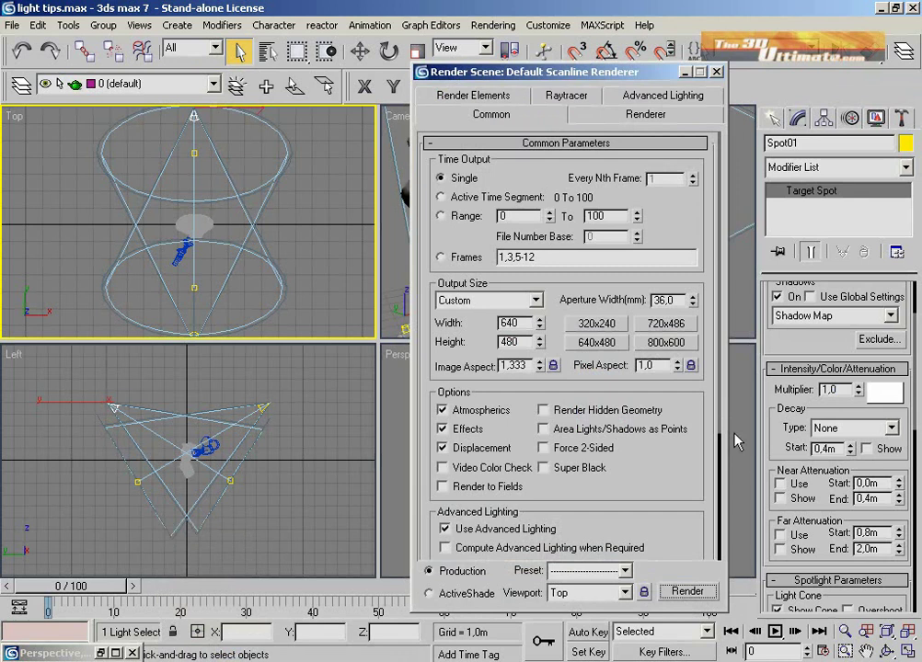
pyautogui.rightClick(741, 552)
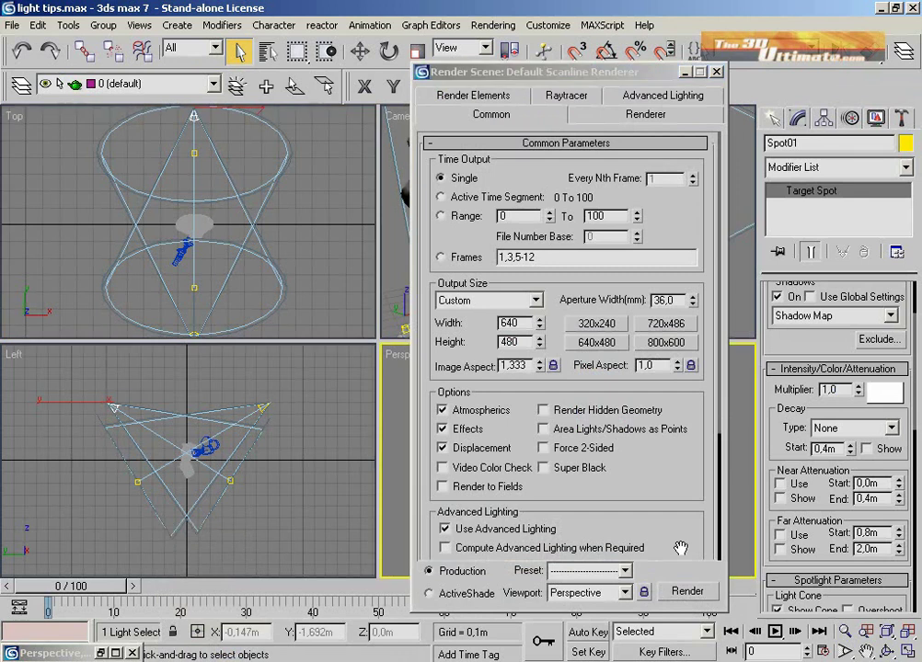
pyautogui.click(685, 595)
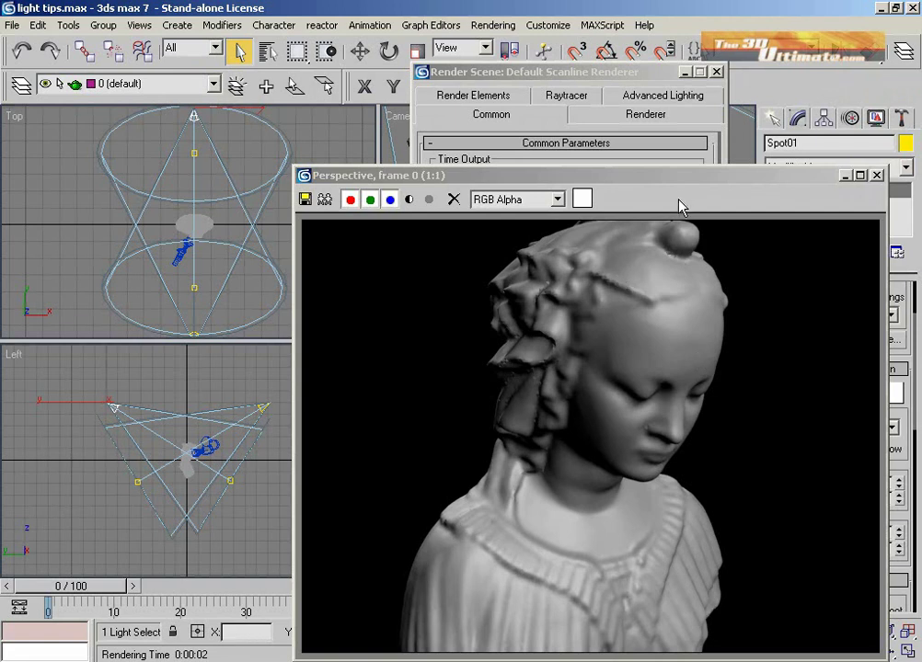
pyautogui.click(844, 176)
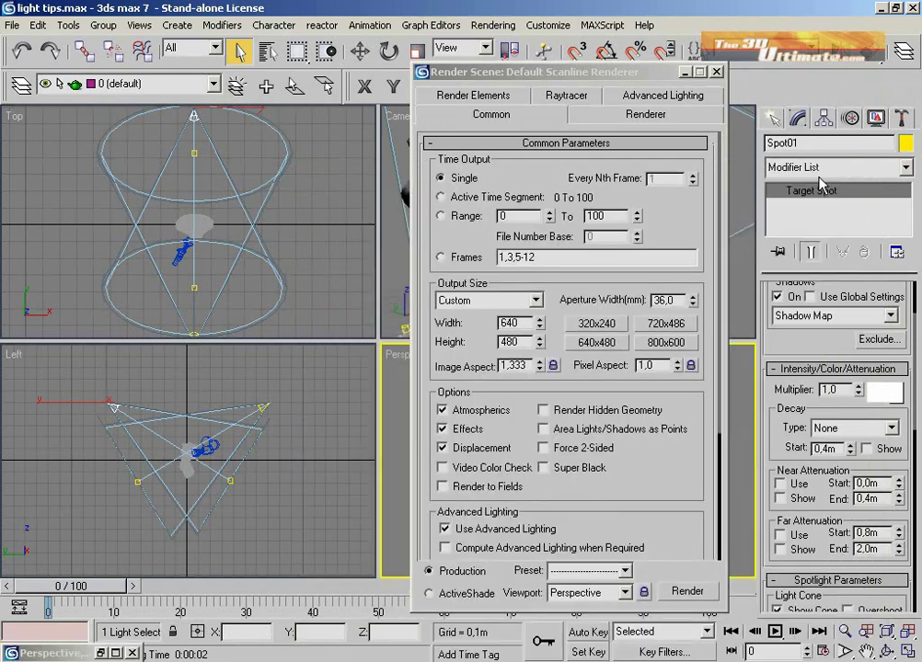
pyautogui.click(683, 73)
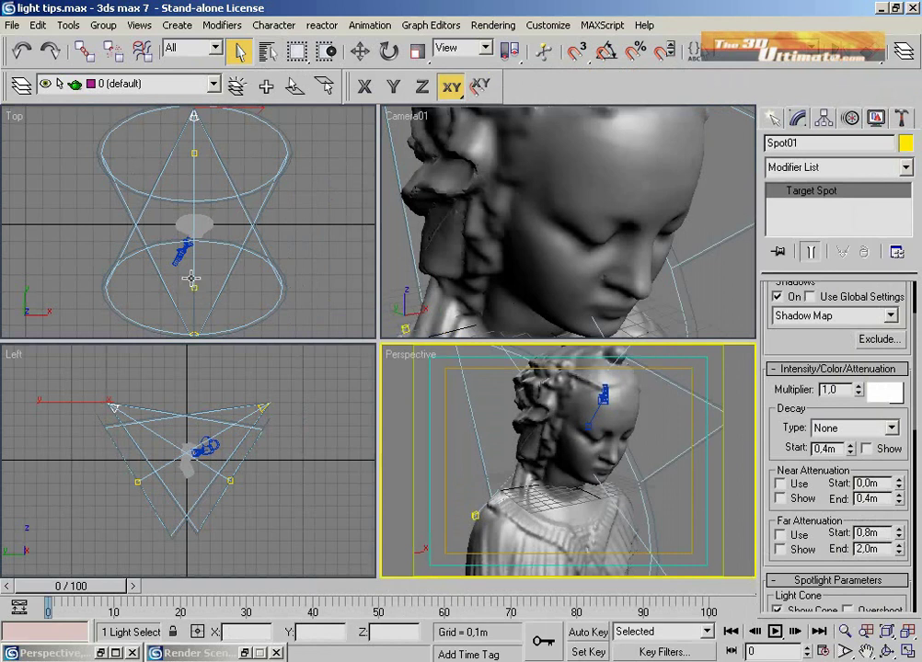
pyautogui.moveTo(155, 321); pyautogui.dragTo(244, 368)
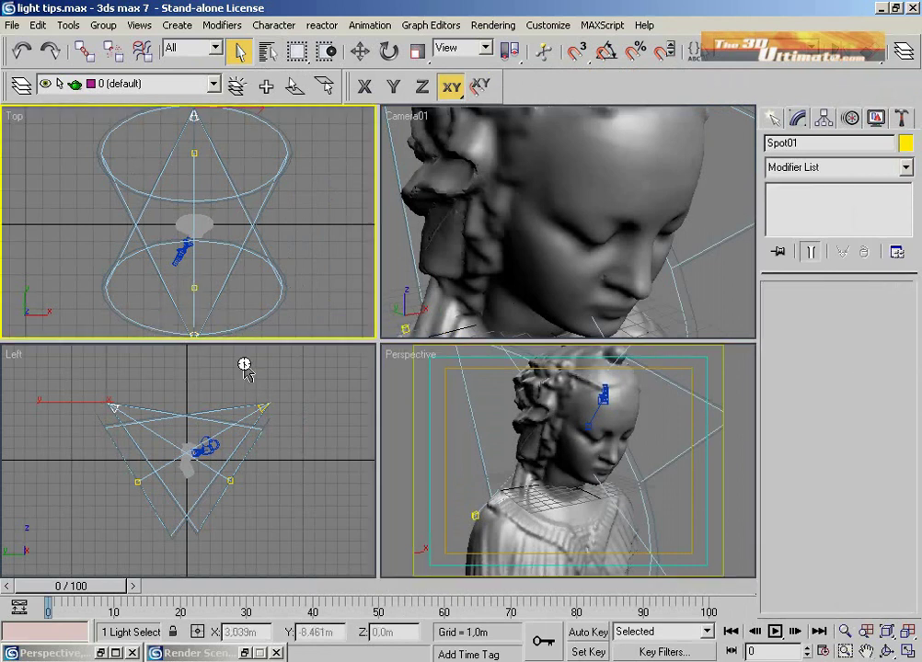
pyautogui.keyDown('ctrl'); pyautogui.click(245, 368); pyautogui.keyUp('ctrl')
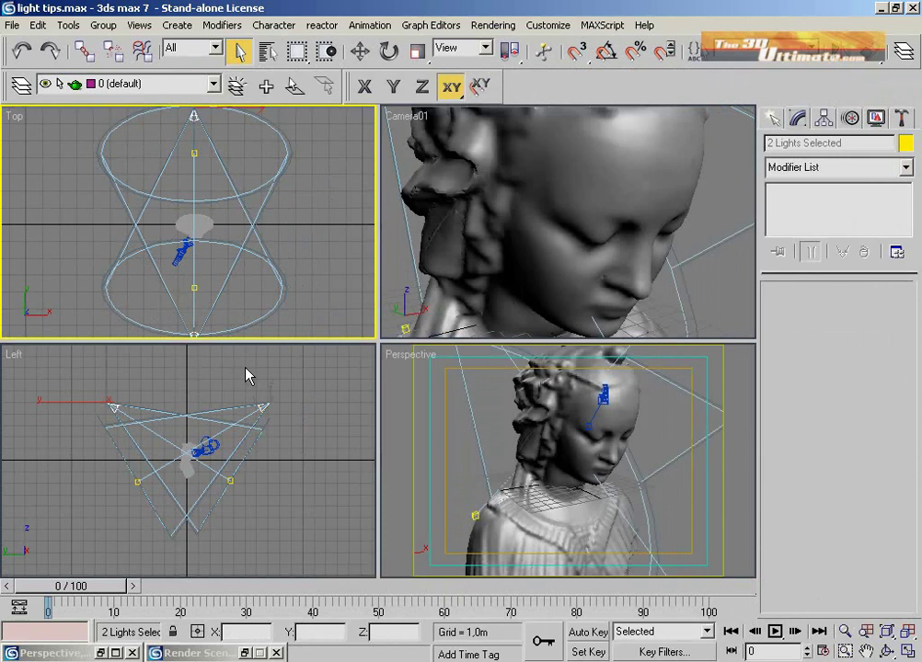
pyautogui.hotkey('ctrl', 'd')
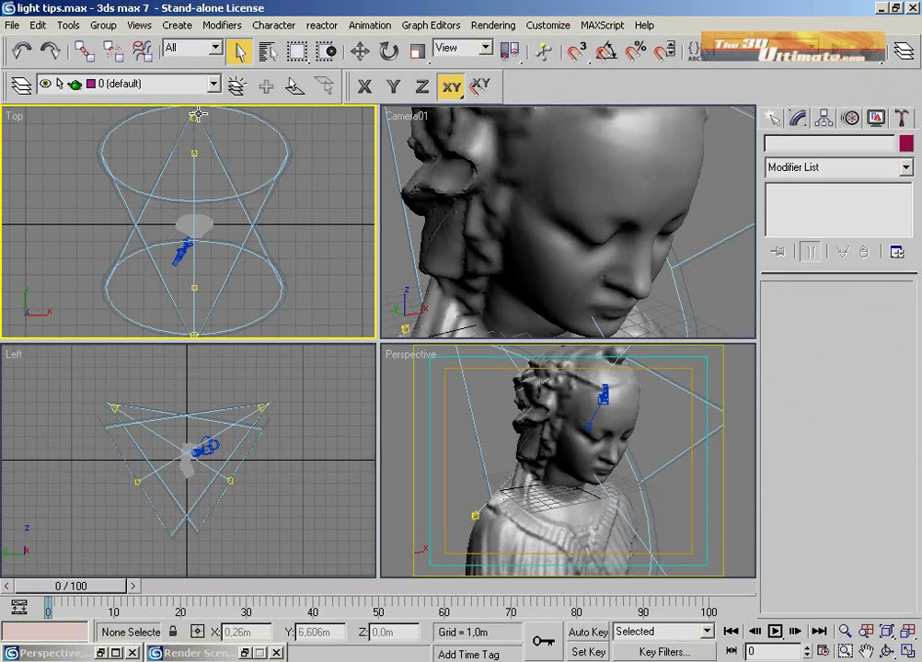
# - Switch on Shadow Map shadows for both target spotlights
pyautogui.click(197, 115)
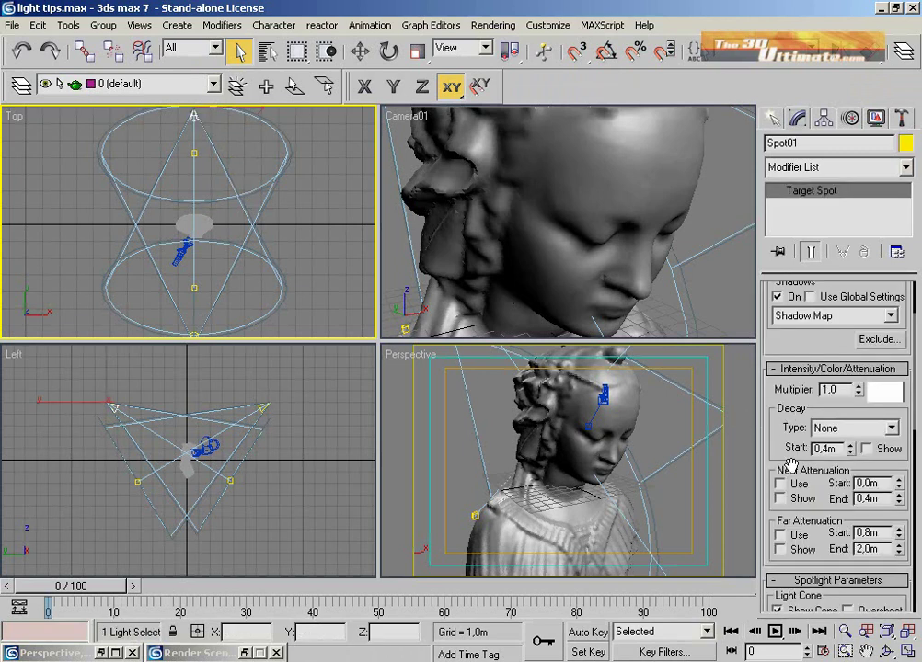
pyautogui.moveTo(790, 383); pyautogui.dragTo(791, 413)
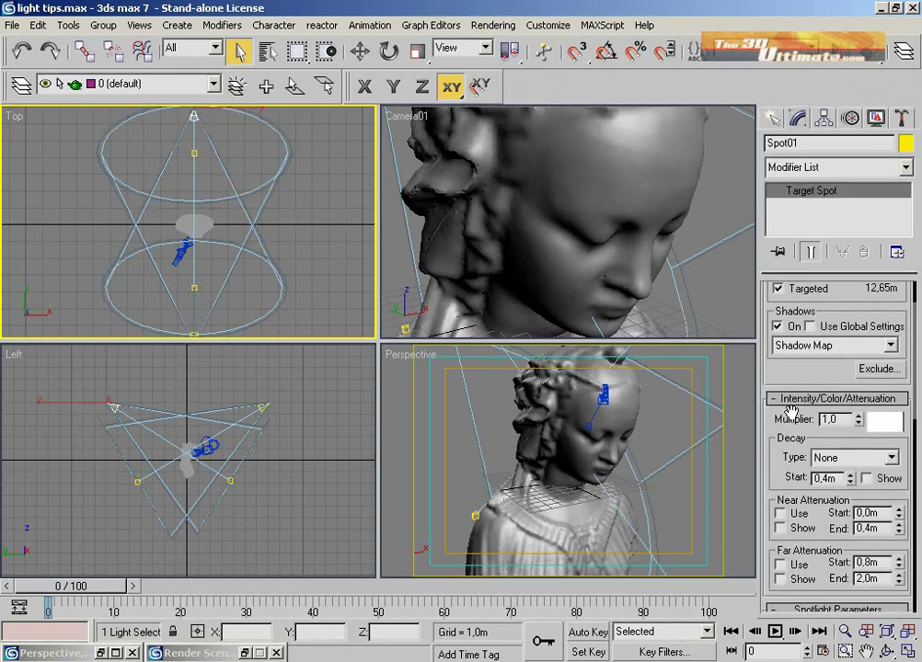
pyautogui.click(777, 325)
pyautogui.click(262, 408)
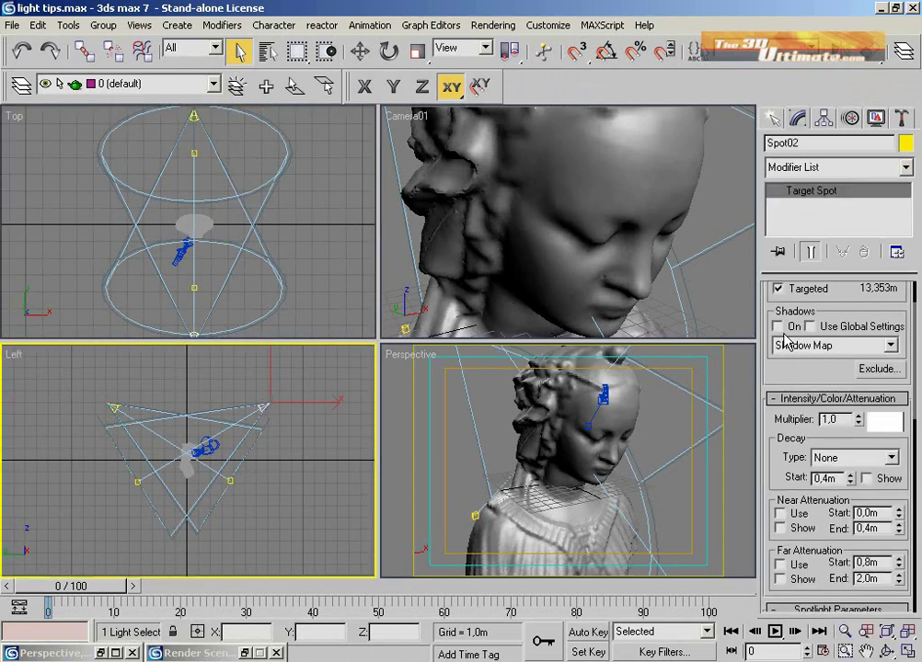
pyautogui.click(777, 327)
pyautogui.click(196, 120)
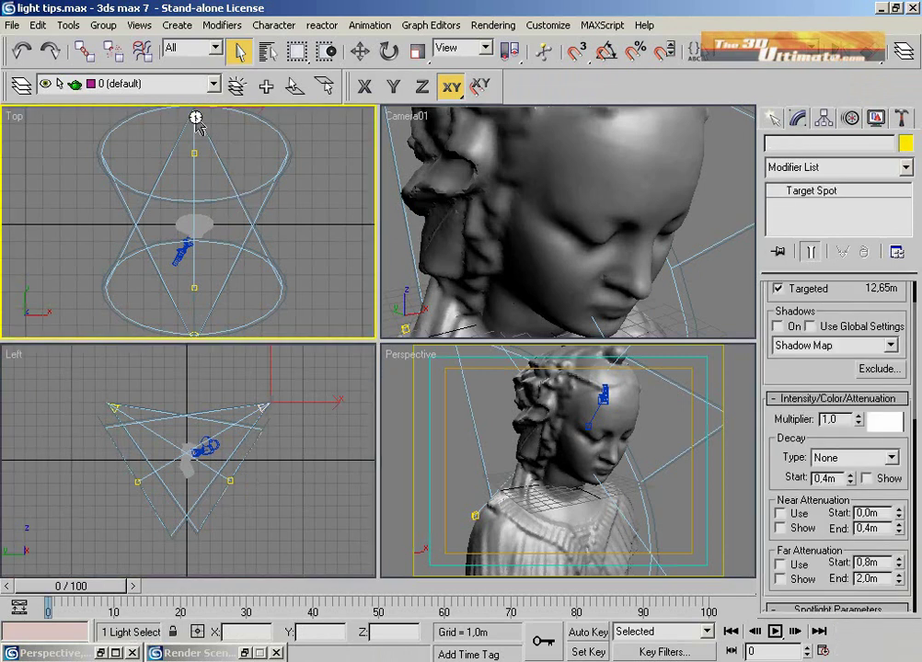
pyautogui.click(196, 119)
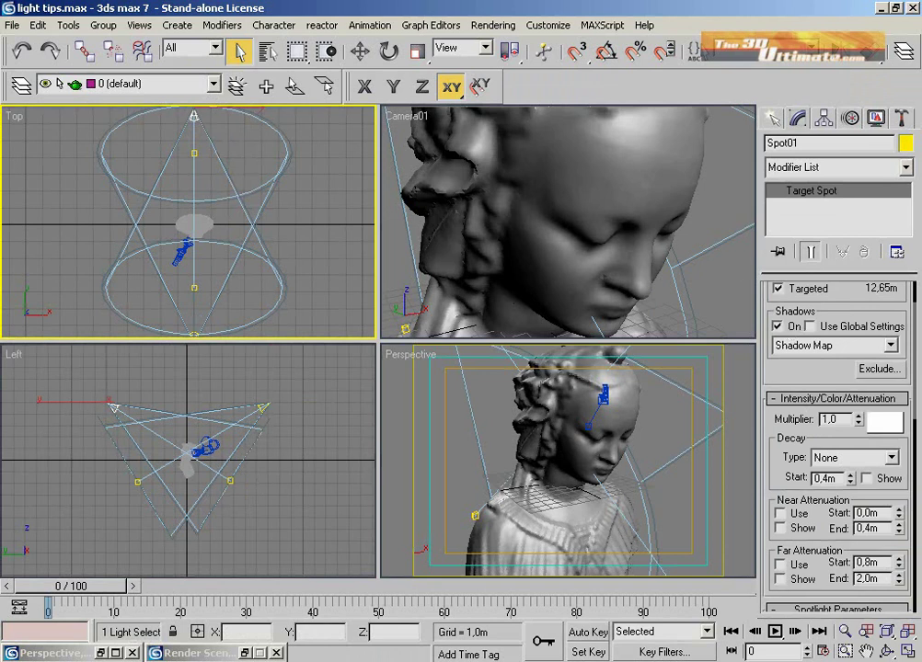
# - Render the Perspective view with Shadow Map shadows from both spotlights, and minimize the render windows
pyautogui.click(210, 654)
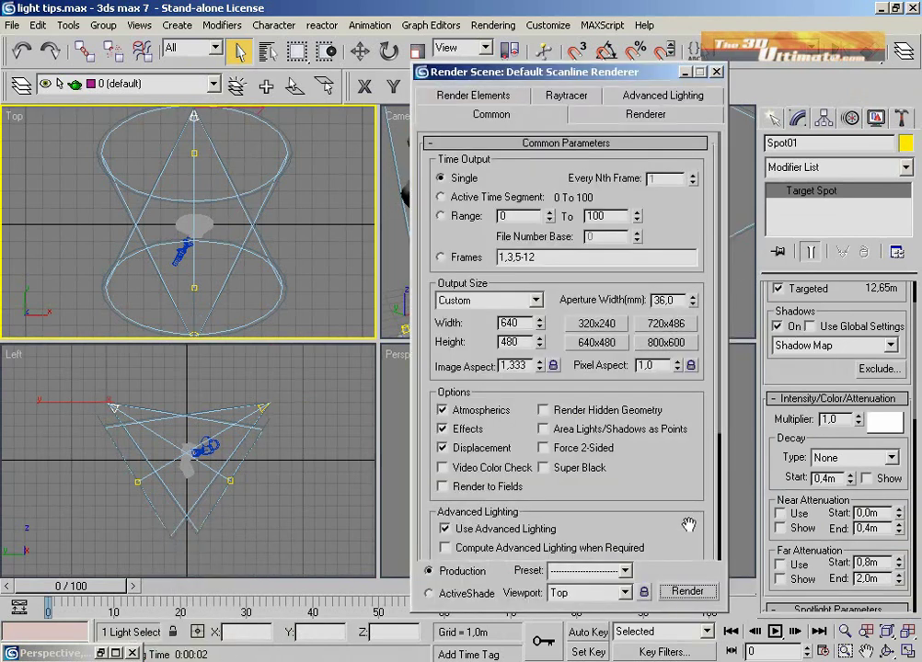
pyautogui.rightClick(735, 511)
pyautogui.click(686, 591)
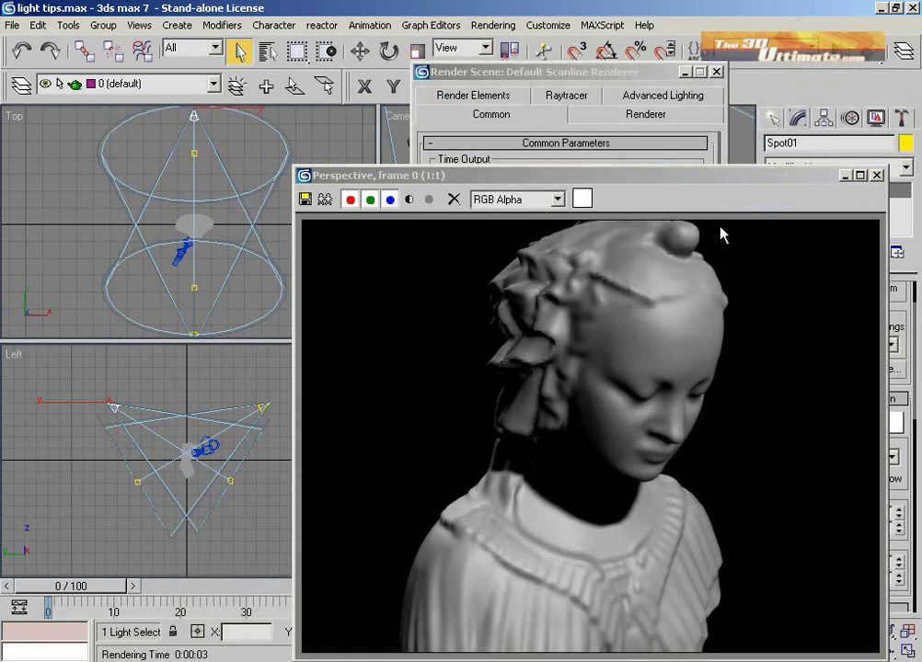
pyautogui.click(844, 175)
pyautogui.click(685, 71)
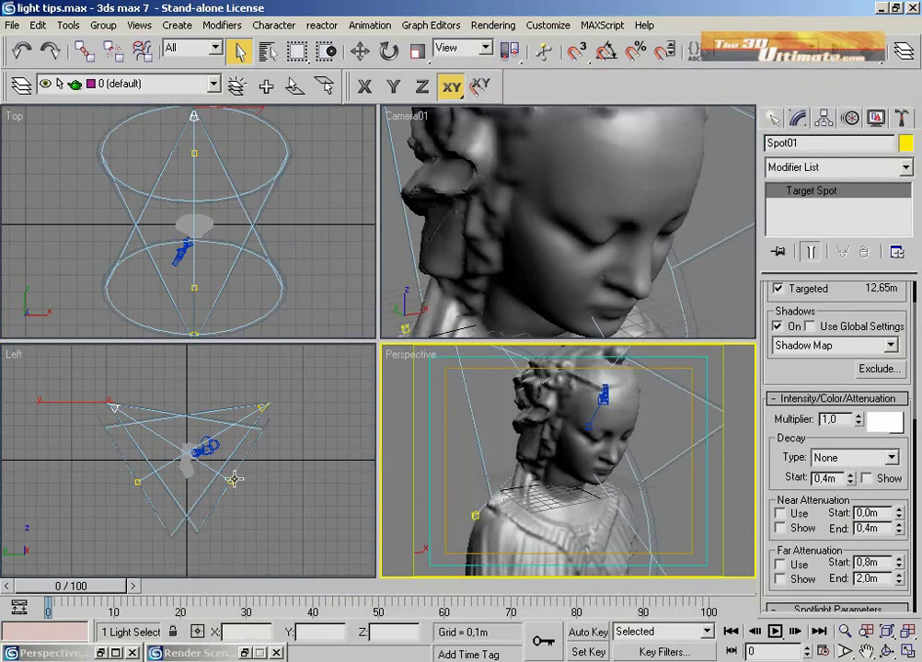
# - Change the second spotlight's shadow type to Ray Traced Shadows
pyautogui.click(260, 407)
pyautogui.click(827, 346)
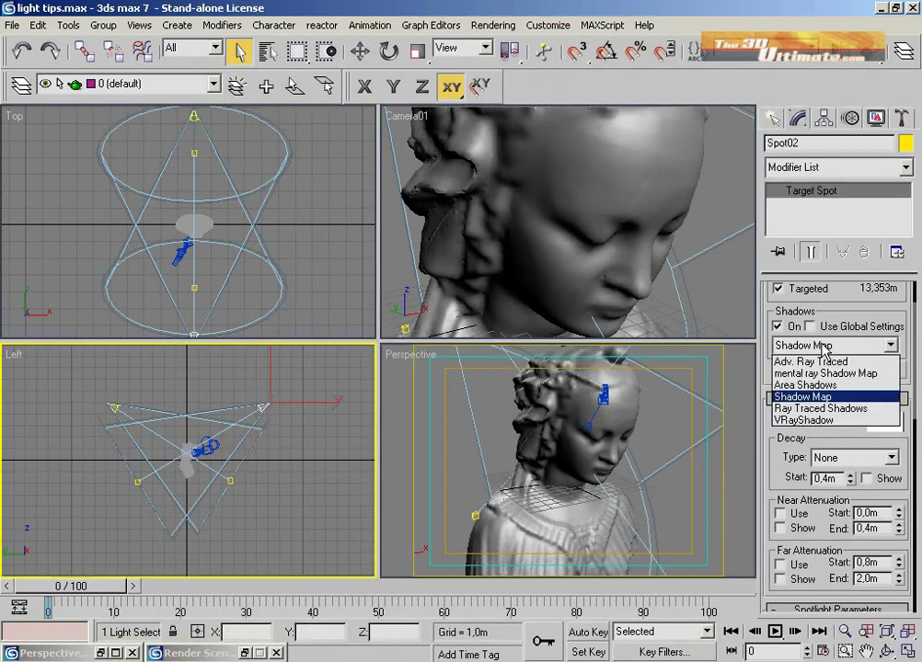
pyautogui.click(816, 408)
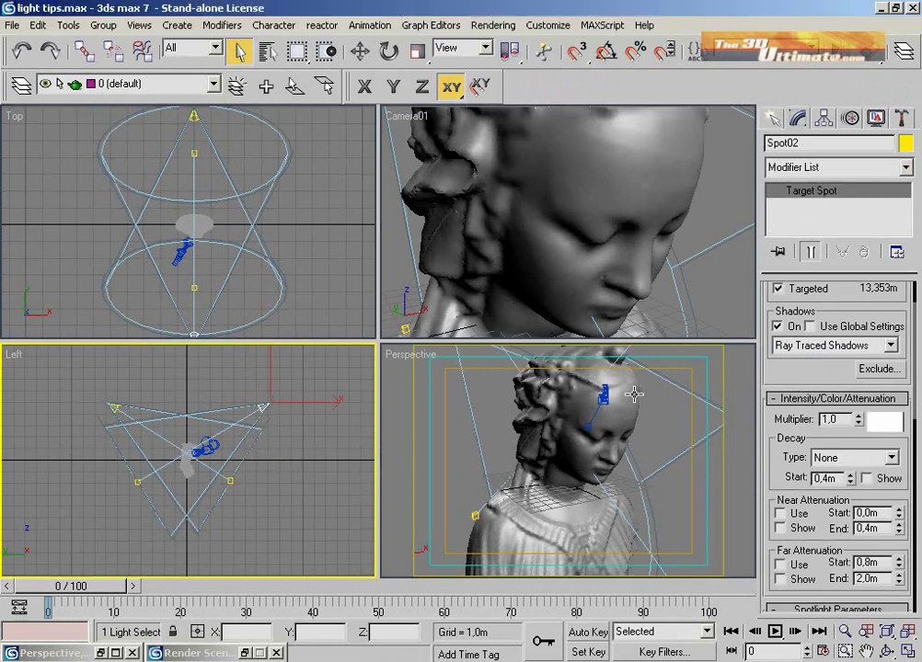
# - Render the Perspective view with the second spotlight's ray-traced shadows, and minimize the render windows
pyautogui.click(494, 25)
pyautogui.click(495, 44)
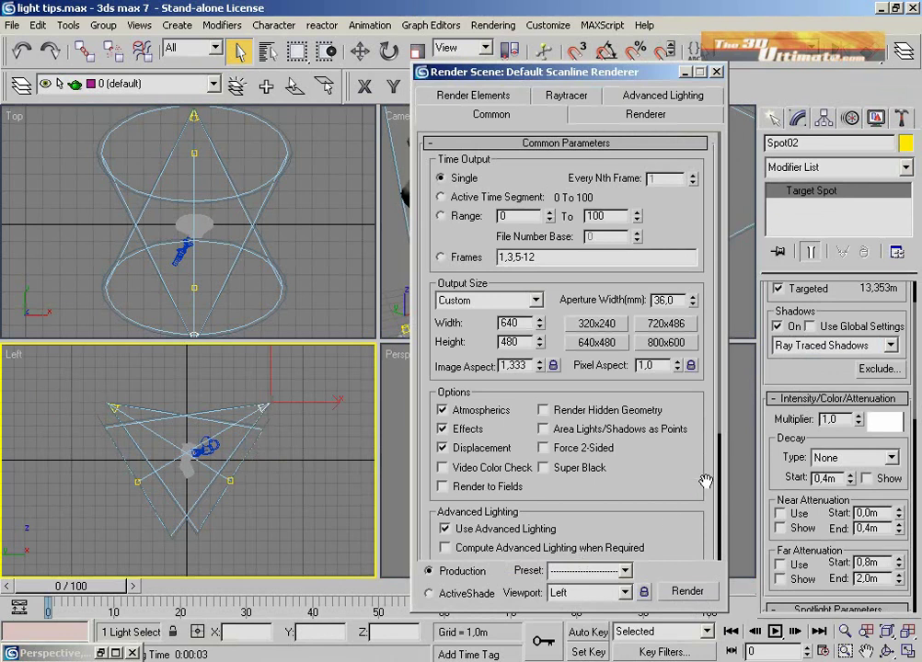
pyautogui.click(683, 596)
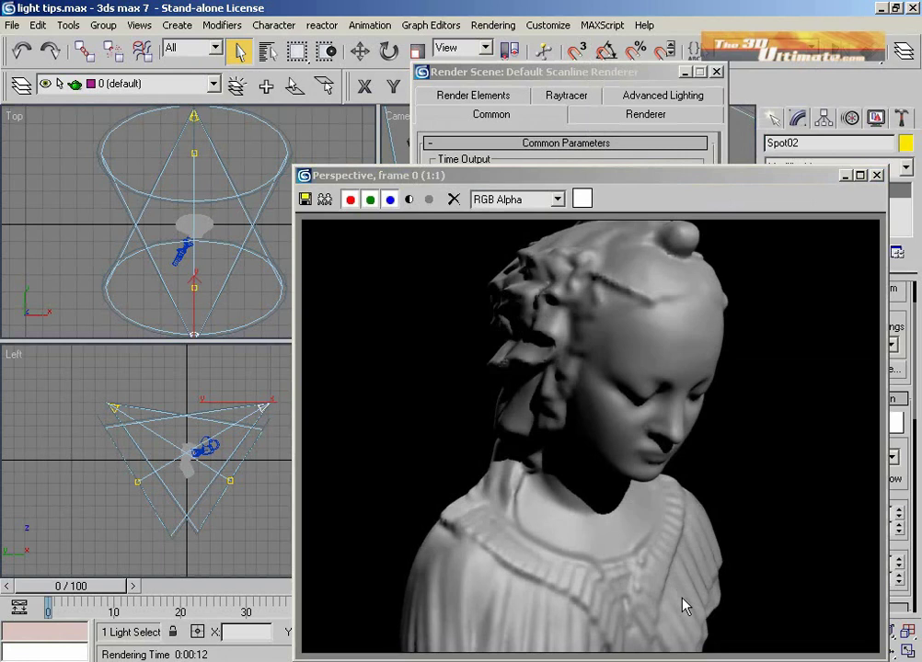
pyautogui.click(846, 175)
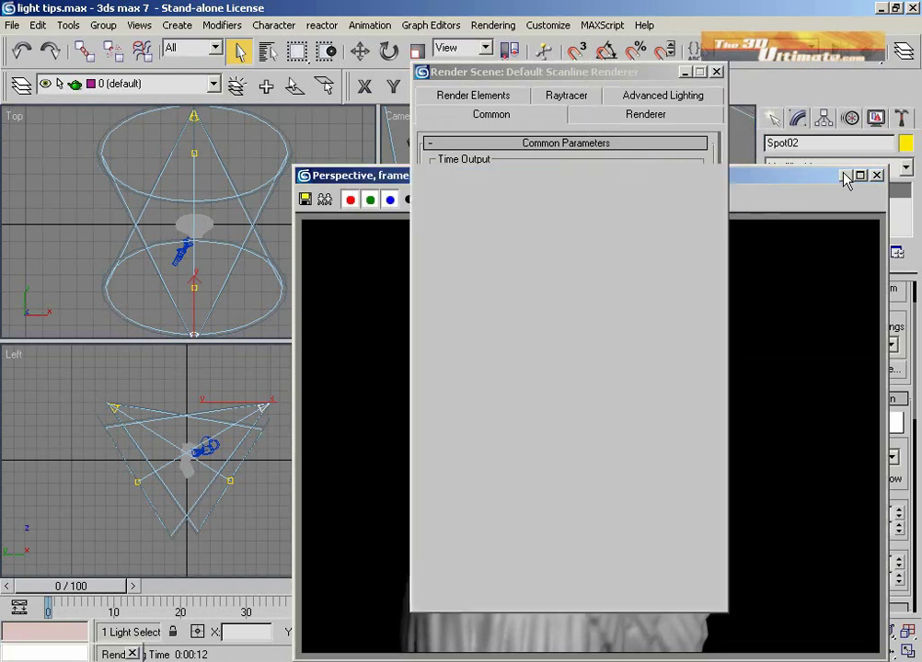
pyautogui.click(684, 71)
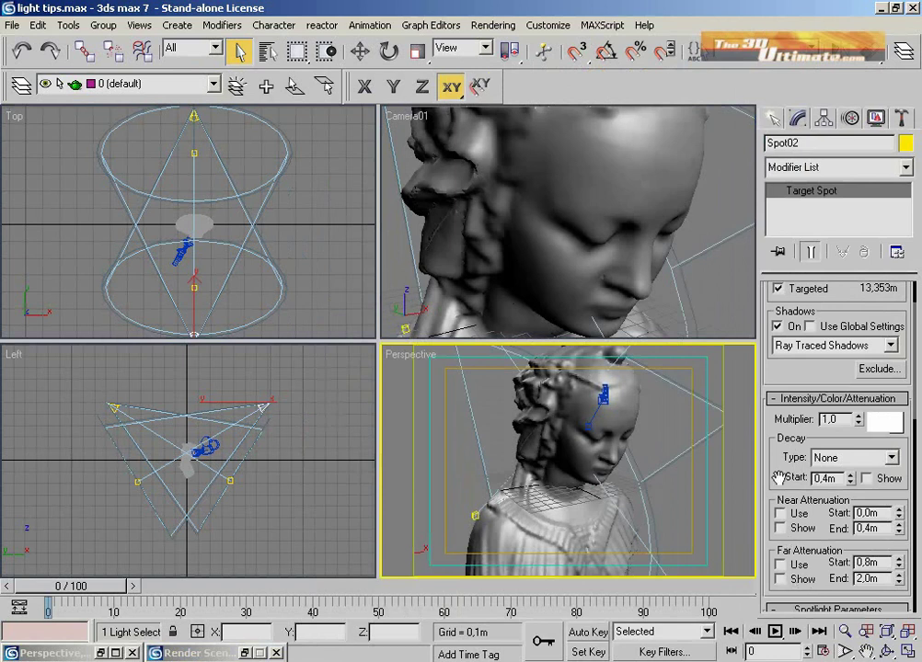
# - Review the second spotlight's light cone and shadow parameters and render the Perspective view again
pyautogui.scroll(-6, 778, 487)
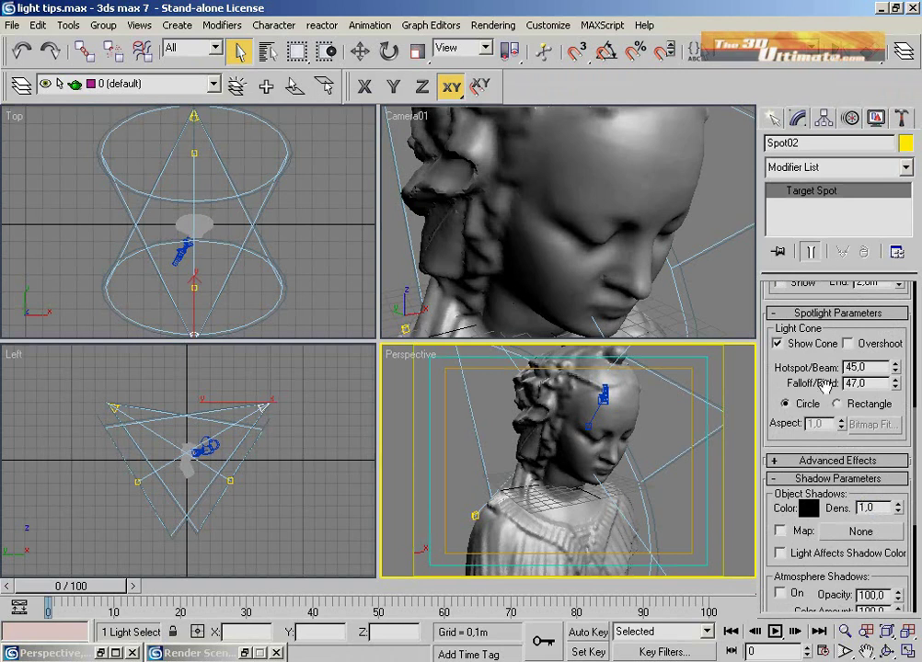
pyautogui.click(497, 25)
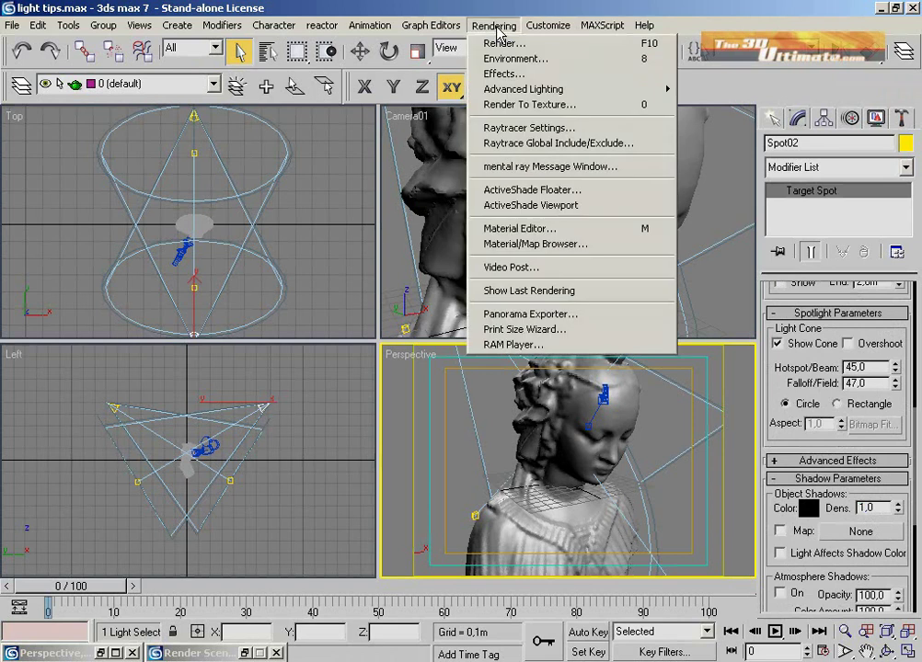
pyautogui.click(504, 43)
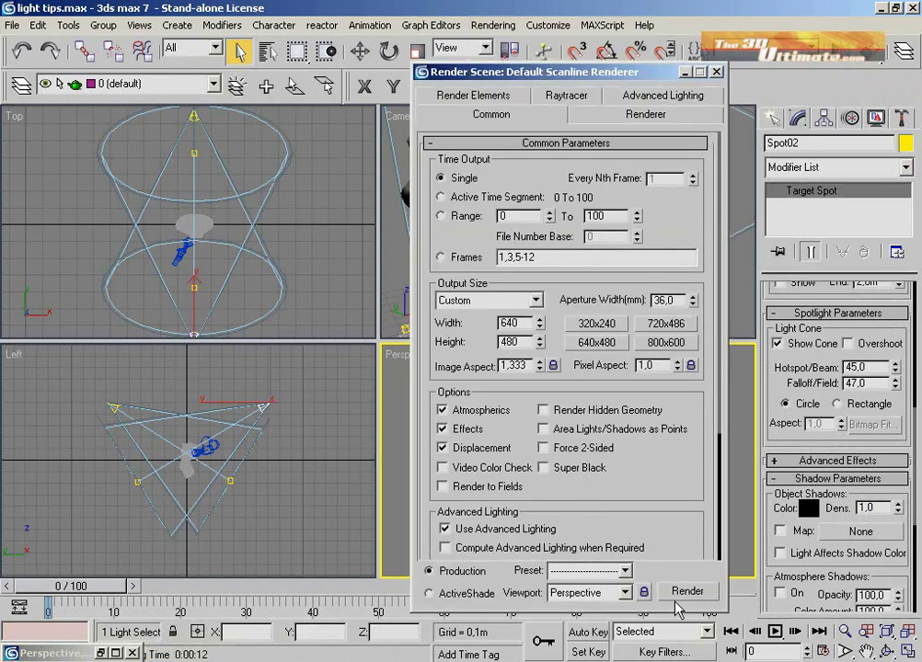
pyautogui.click(685, 592)
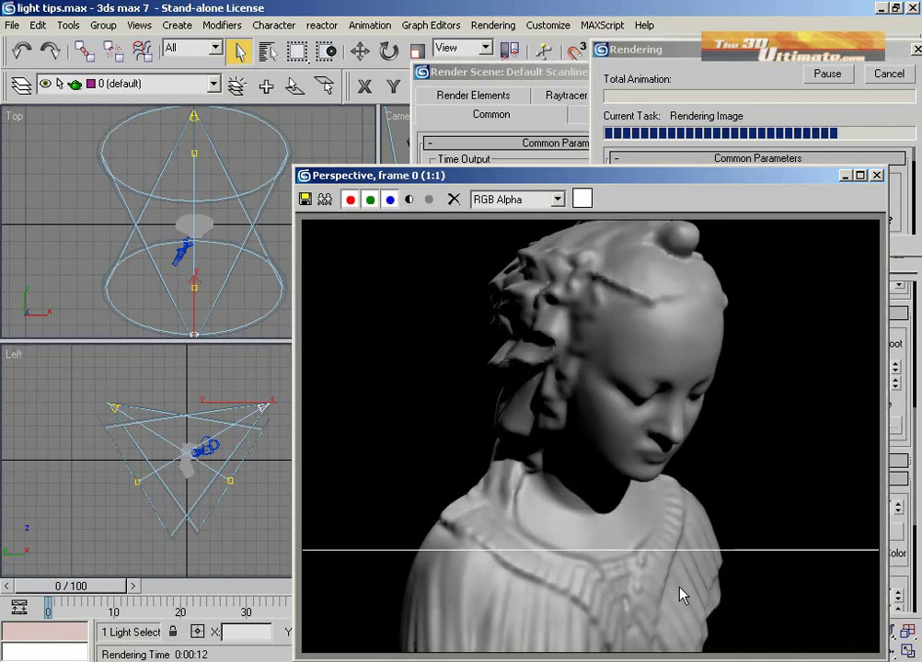
# - Minimize the rendered image and review the second spotlight's shadow, attenuation and light cone parameters
pyautogui.click(844, 175)
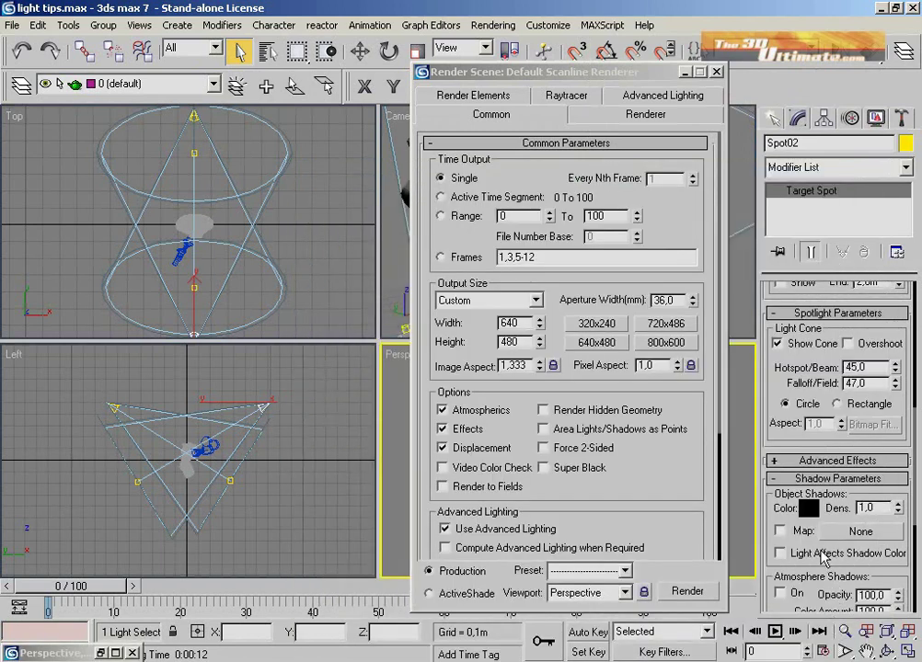
pyautogui.moveTo(789, 509); pyautogui.dragTo(789, 398)
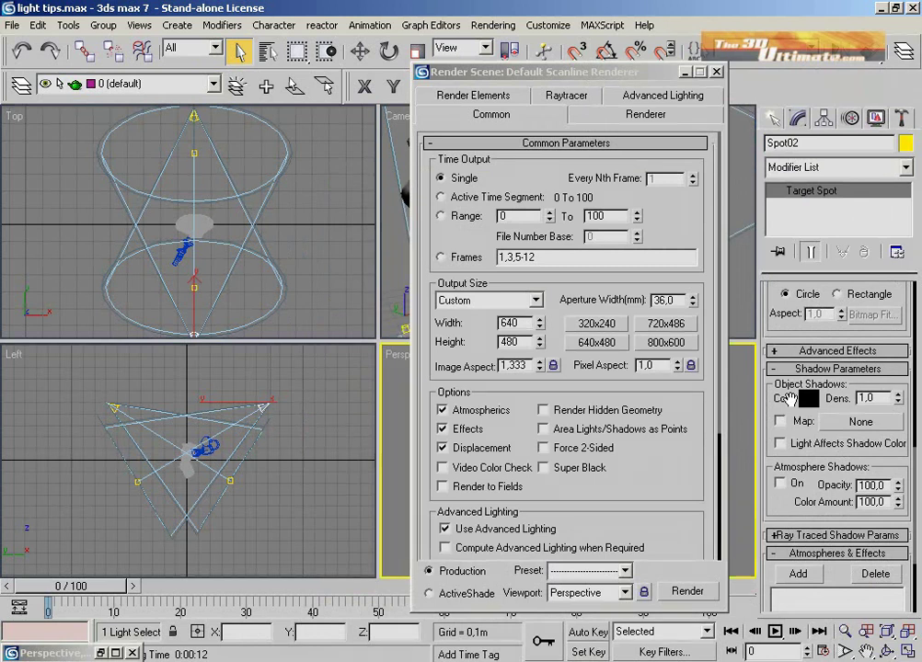
pyautogui.moveTo(789, 398); pyautogui.dragTo(809, 613)
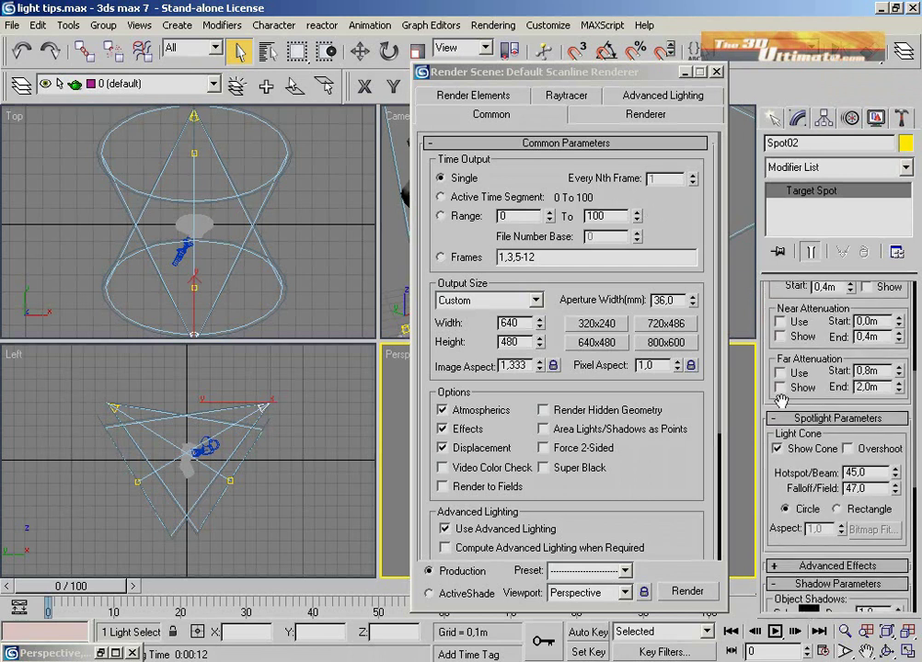
# - Minimize the render settings window and delete both spotlights together with their targets
pyautogui.click(685, 72)
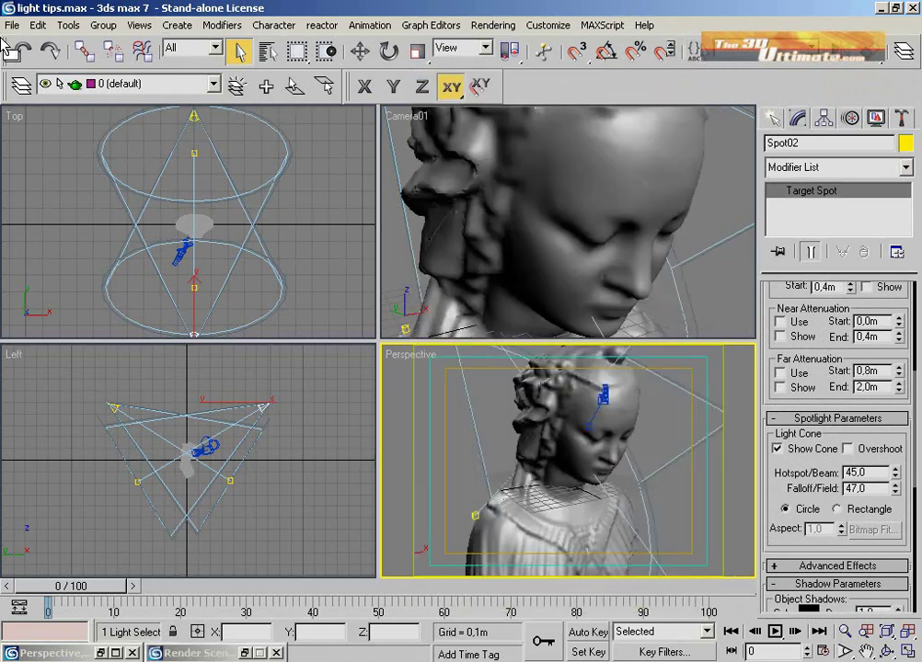
pyautogui.moveTo(183, 112); pyautogui.dragTo(218, 133)
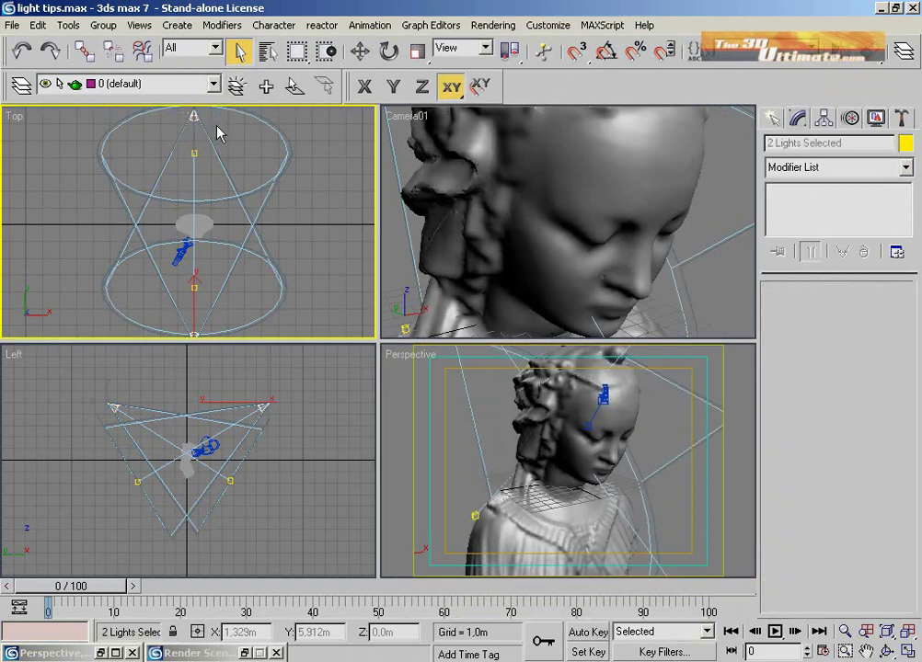
pyautogui.click(218, 133)
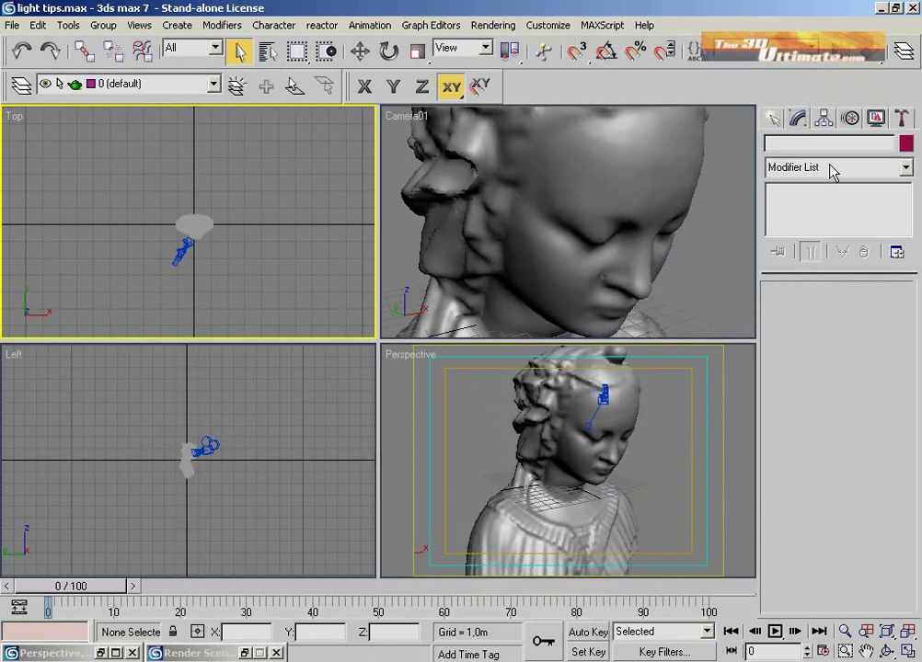
# - Switch the camera view to Front and create two standard omni lights, about 3 m to either side of the bust
pyautogui.click(769, 118)
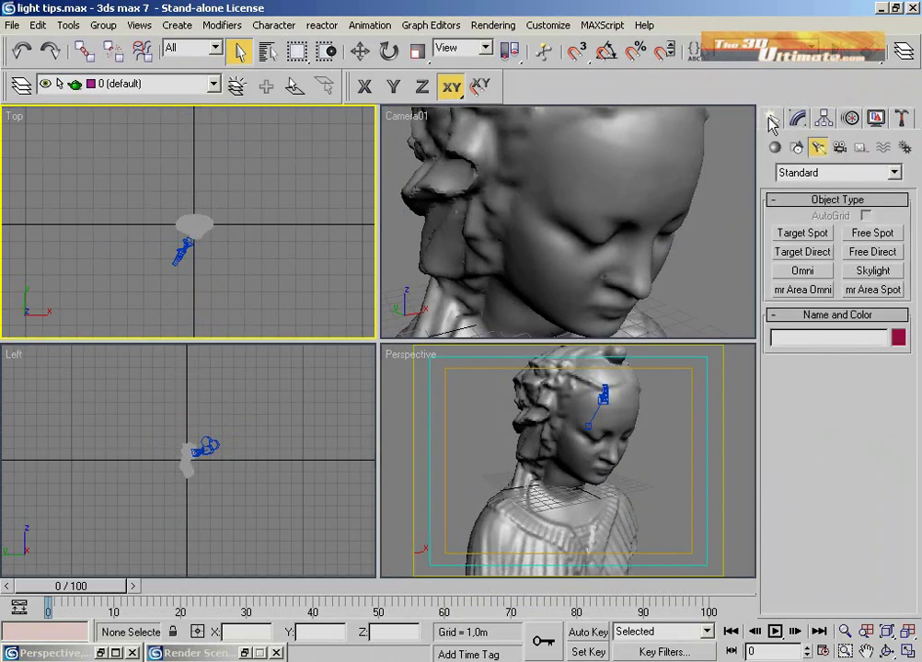
pyautogui.click(804, 272)
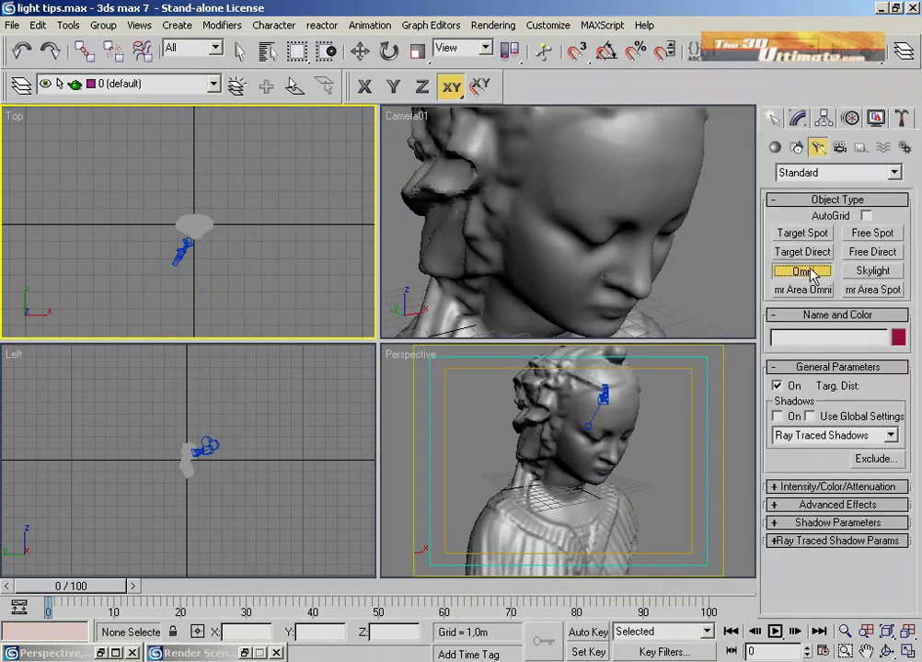
pyautogui.click(599, 230)
pyautogui.press('f')
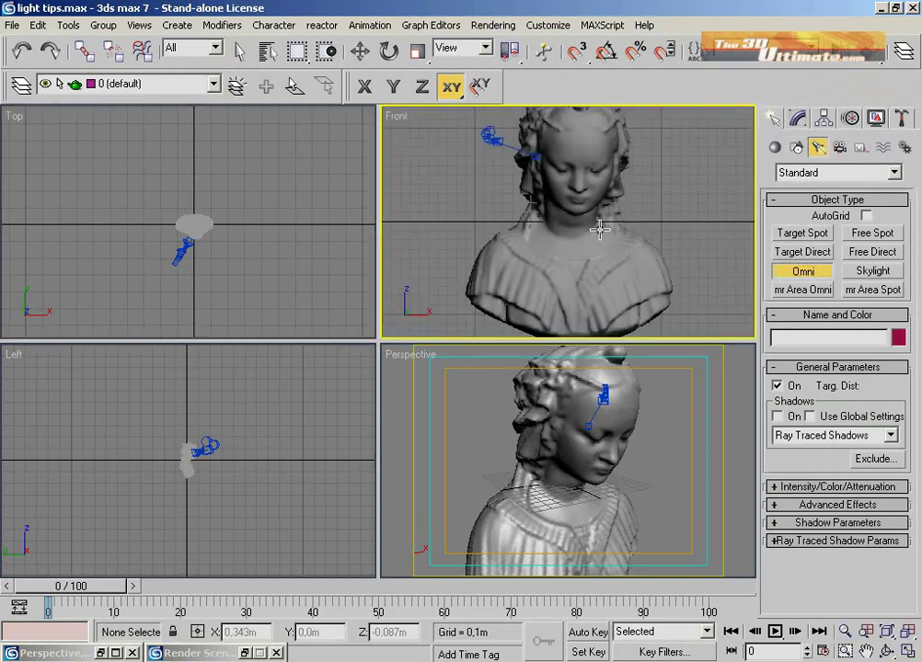
pyautogui.scroll(-5, 599, 230)
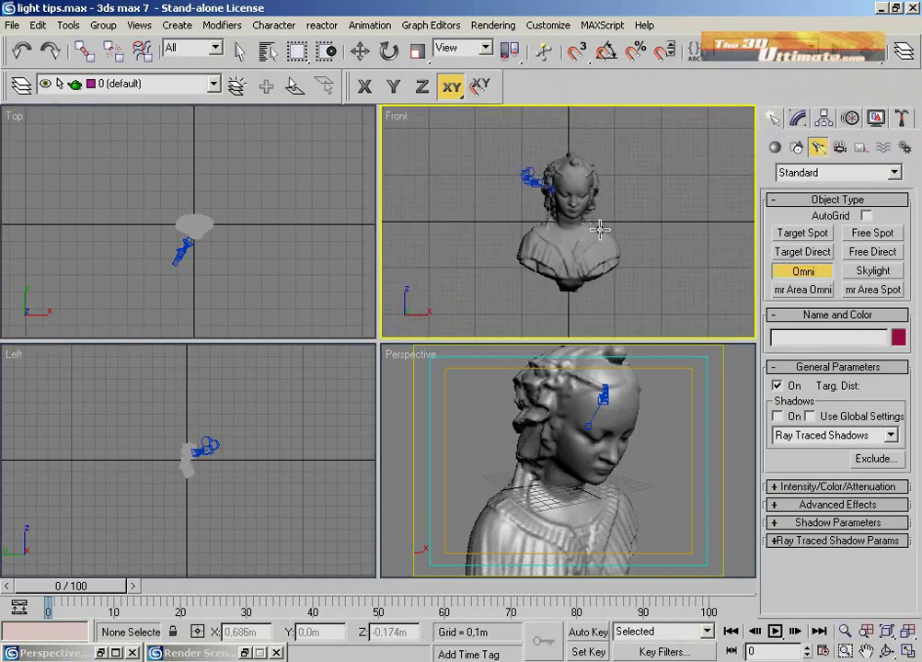
pyautogui.click(711, 221)
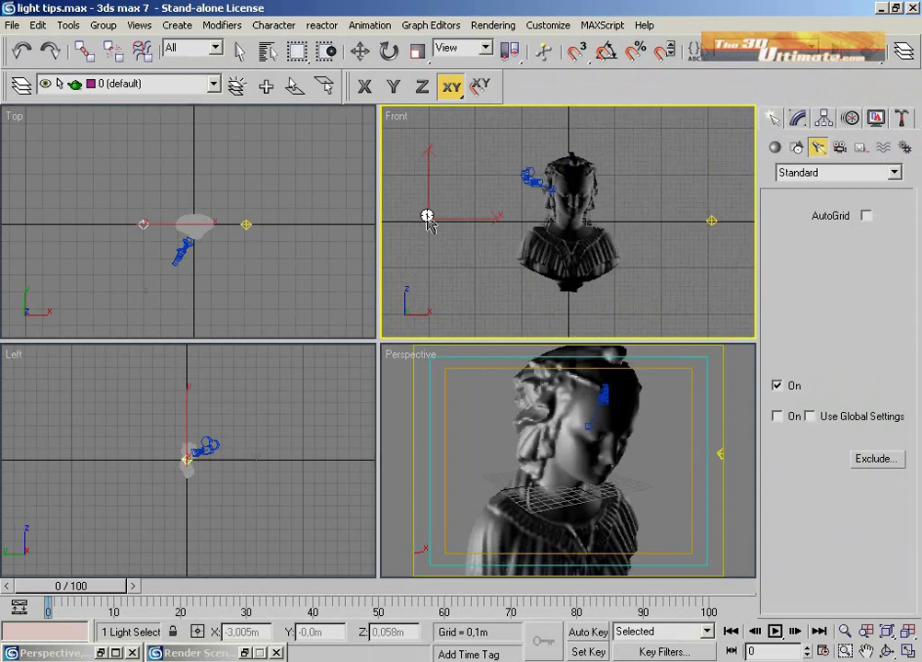
# - Render the Perspective view with the two side omni lights, and minimize the render windows
pyautogui.rightClick(597, 459)
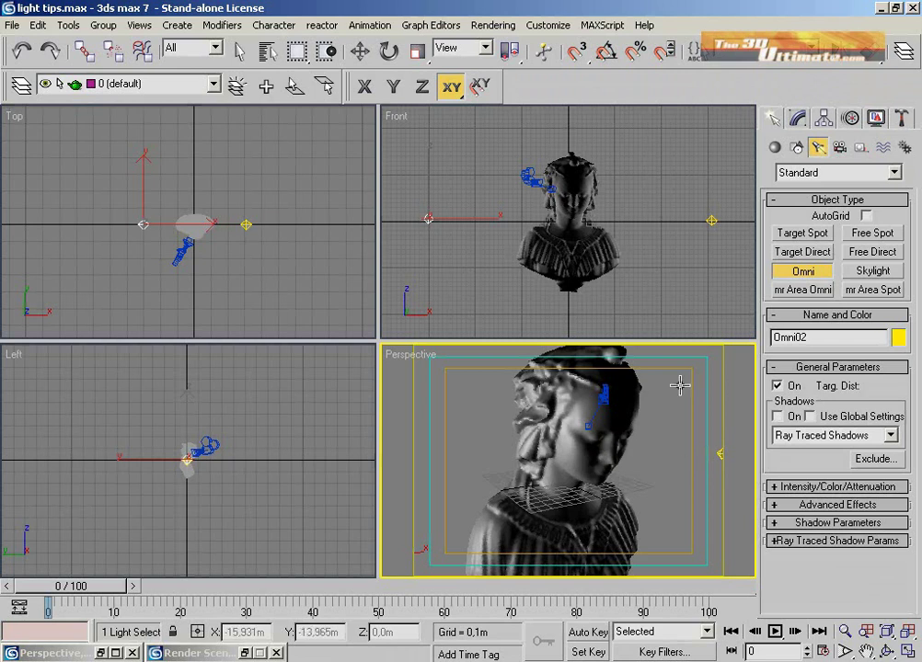
pyautogui.click(487, 27)
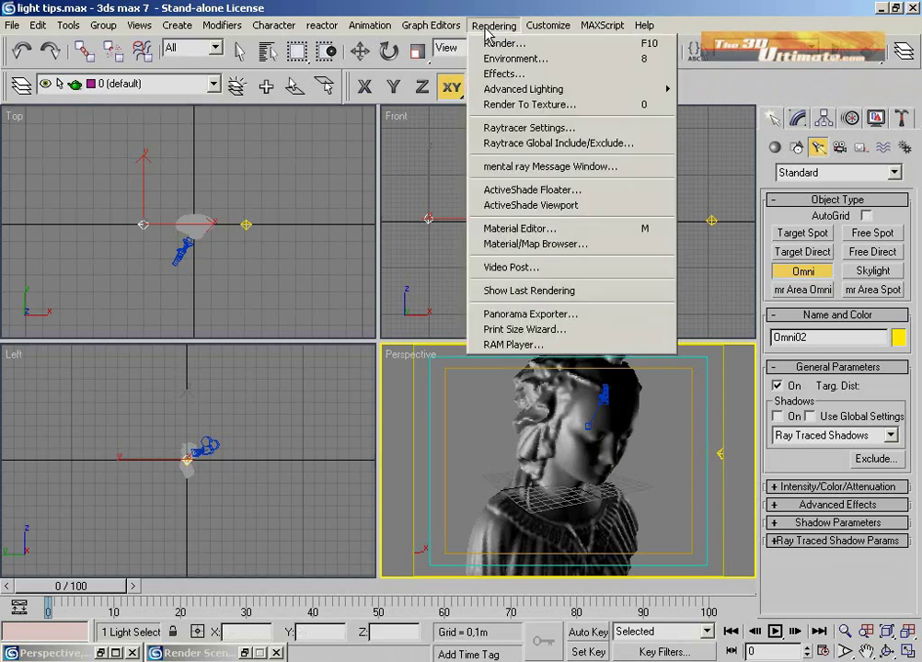
pyautogui.click(497, 43)
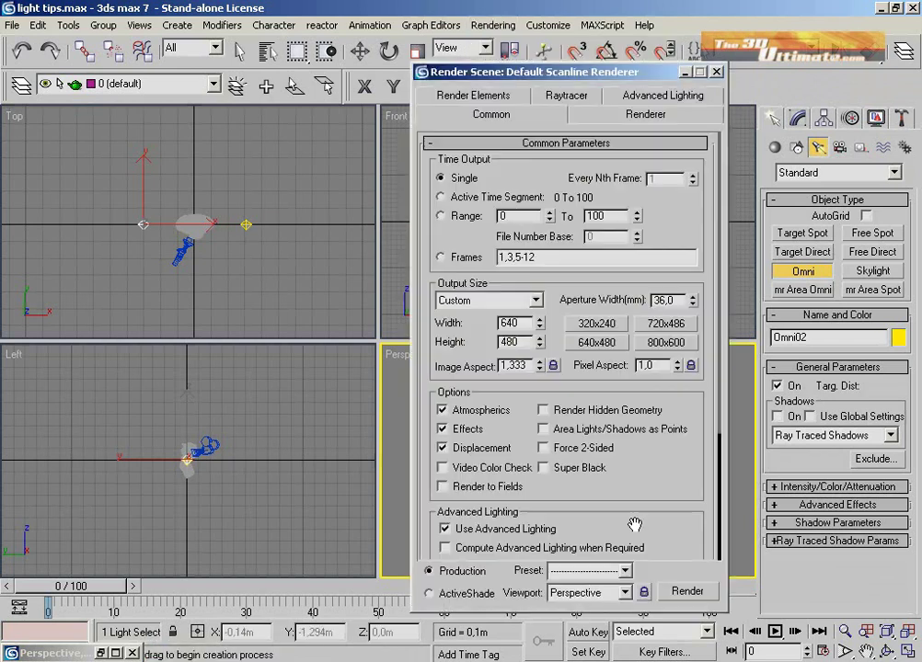
pyautogui.click(676, 595)
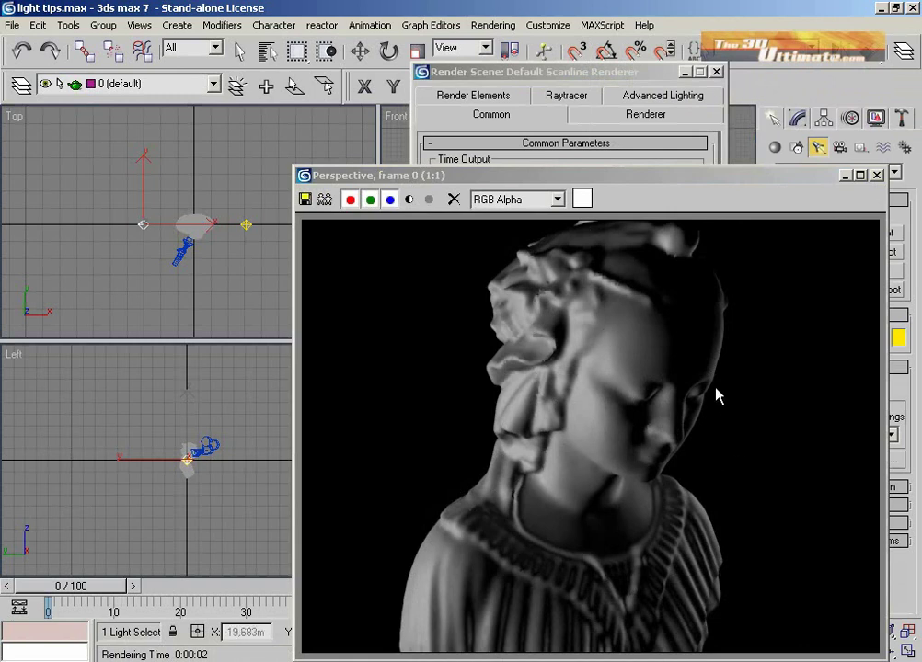
pyautogui.click(845, 176)
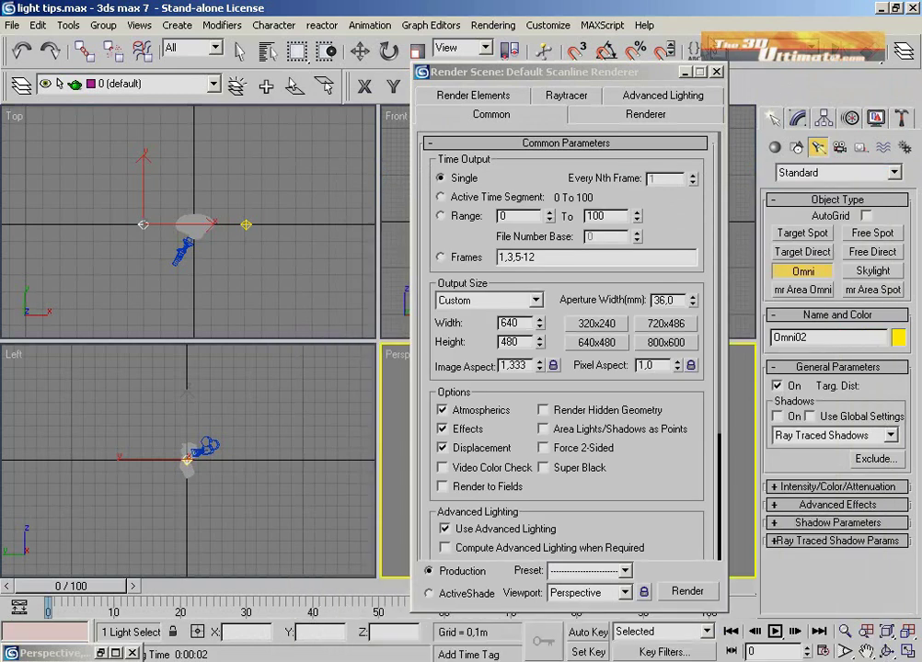
pyautogui.click(683, 71)
# - Add a third omni light in front of the bust in the Left view and render the Perspective view again
pyautogui.click(276, 459)
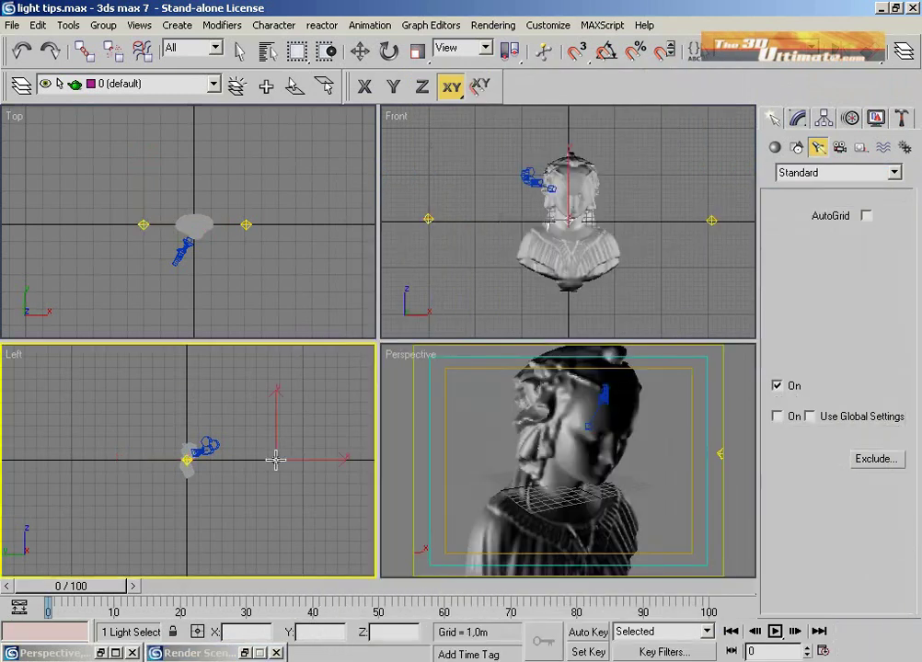
pyautogui.rightClick(449, 470)
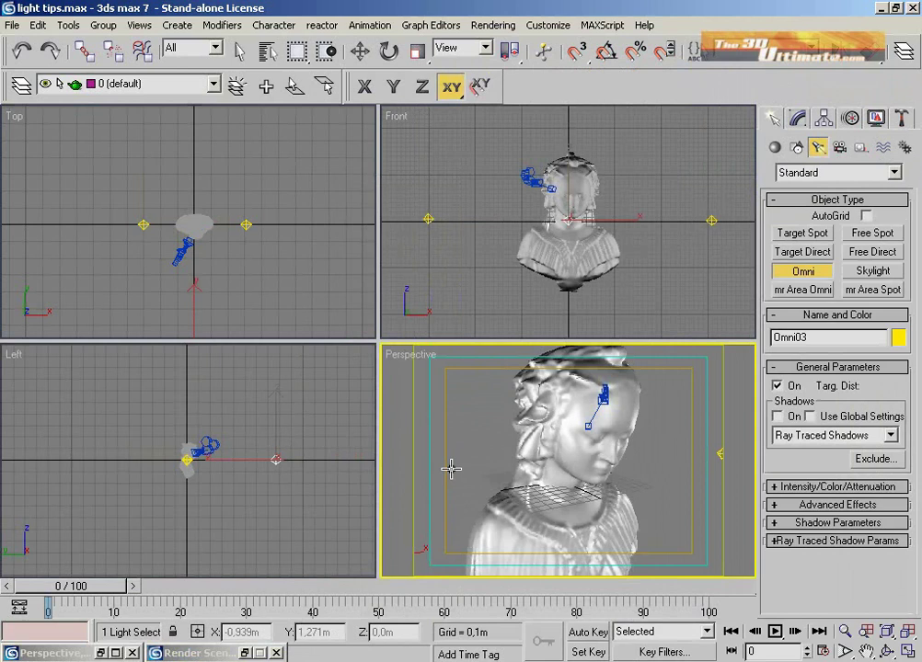
pyautogui.click(494, 25)
pyautogui.click(501, 43)
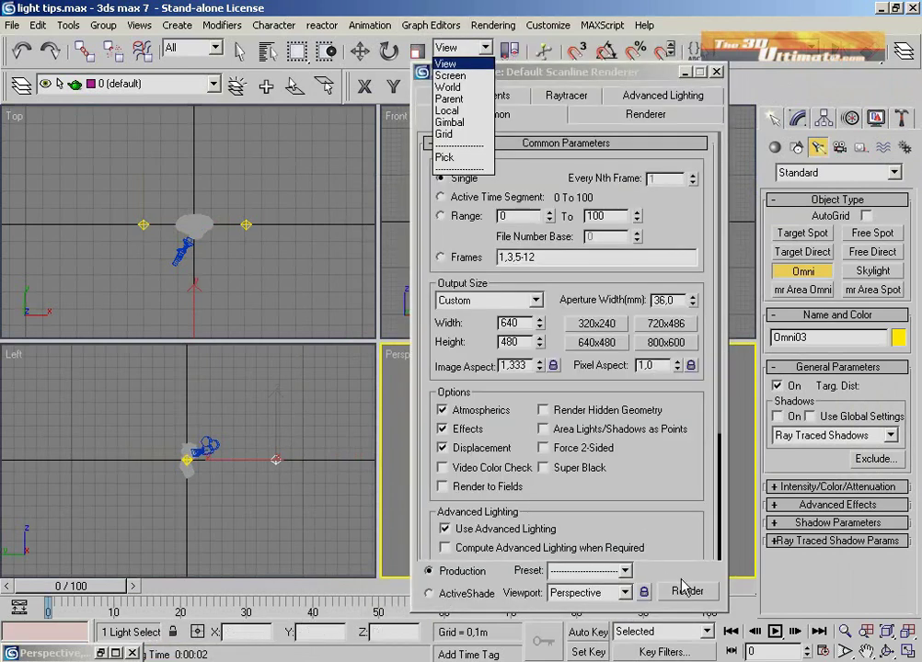
pyautogui.click(682, 587)
pyautogui.click(685, 590)
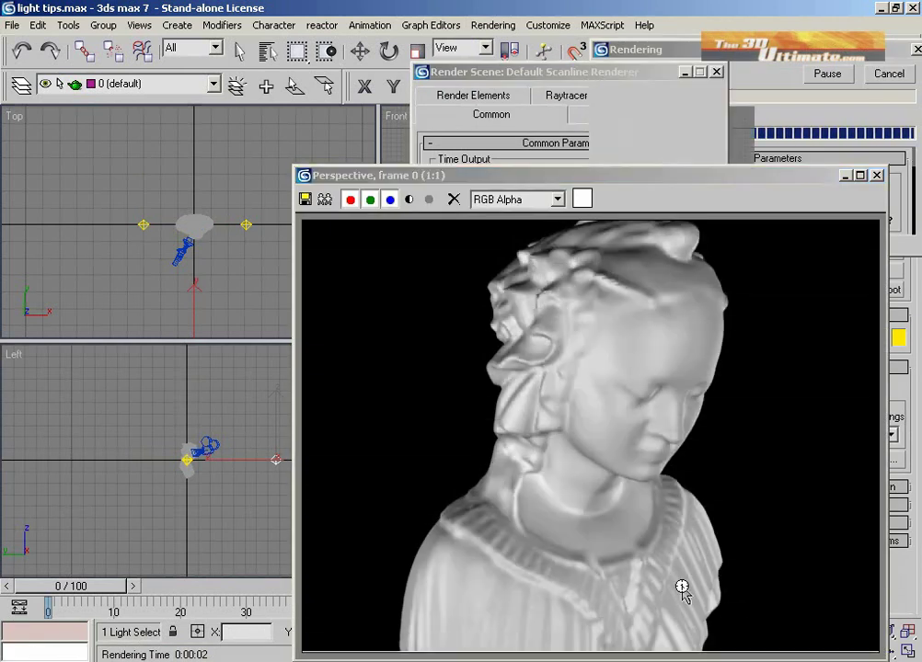
pyautogui.click(844, 175)
pyautogui.click(685, 71)
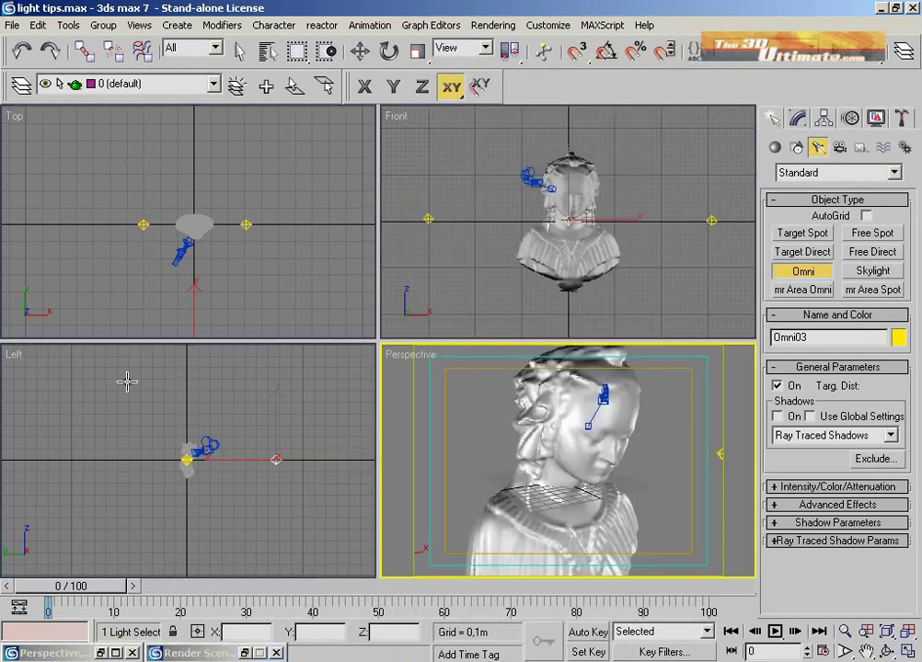
# - Add omni lights behind and above the bust, and move the front omni light closer, to Y about -5.58 m
pyautogui.click(126, 458)
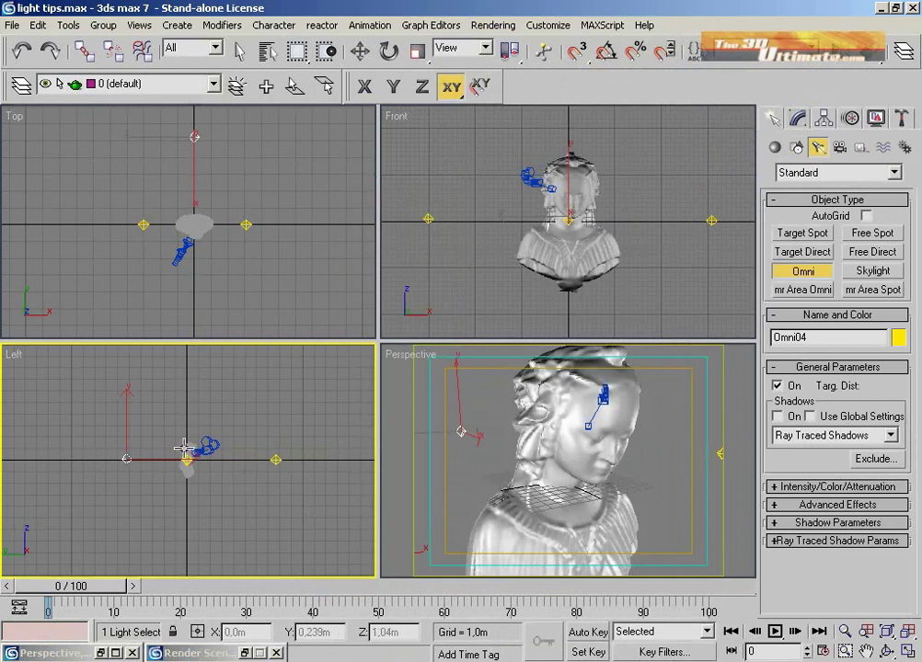
pyautogui.click(186, 401)
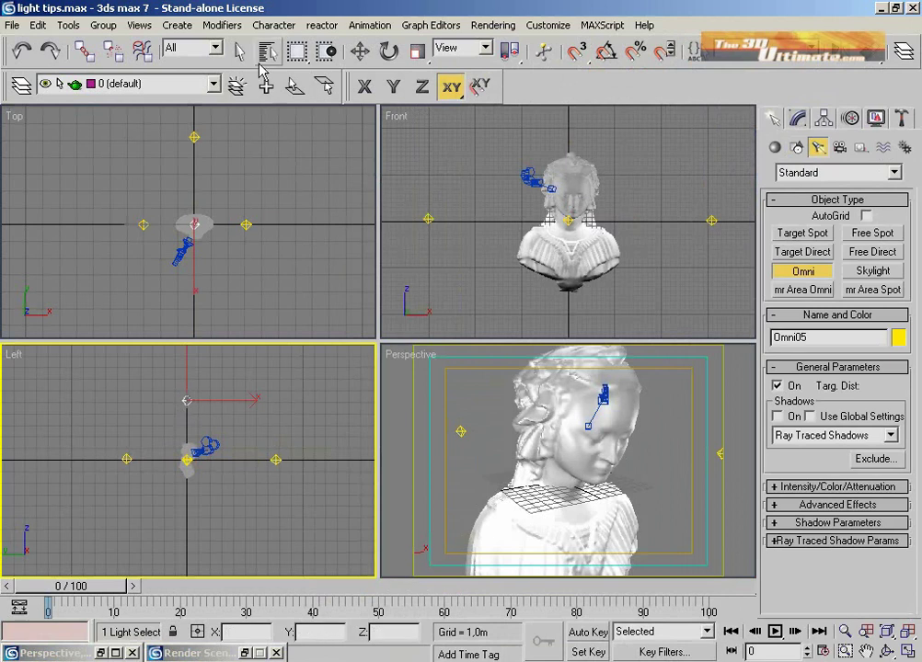
pyautogui.click(359, 53)
pyautogui.click(274, 457)
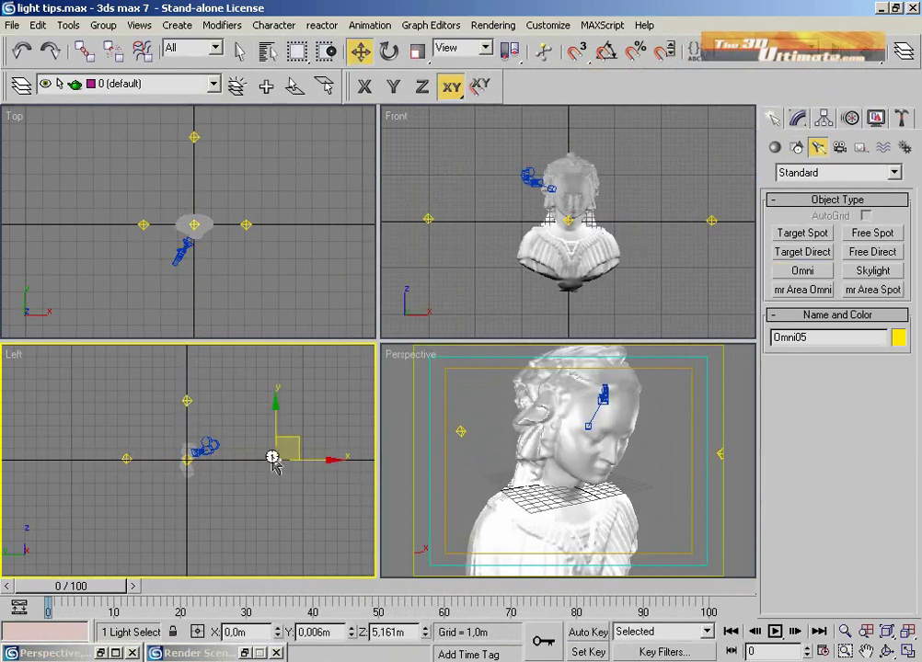
pyautogui.click(320, 461)
pyautogui.moveTo(320, 461); pyautogui.dragTo(307, 380)
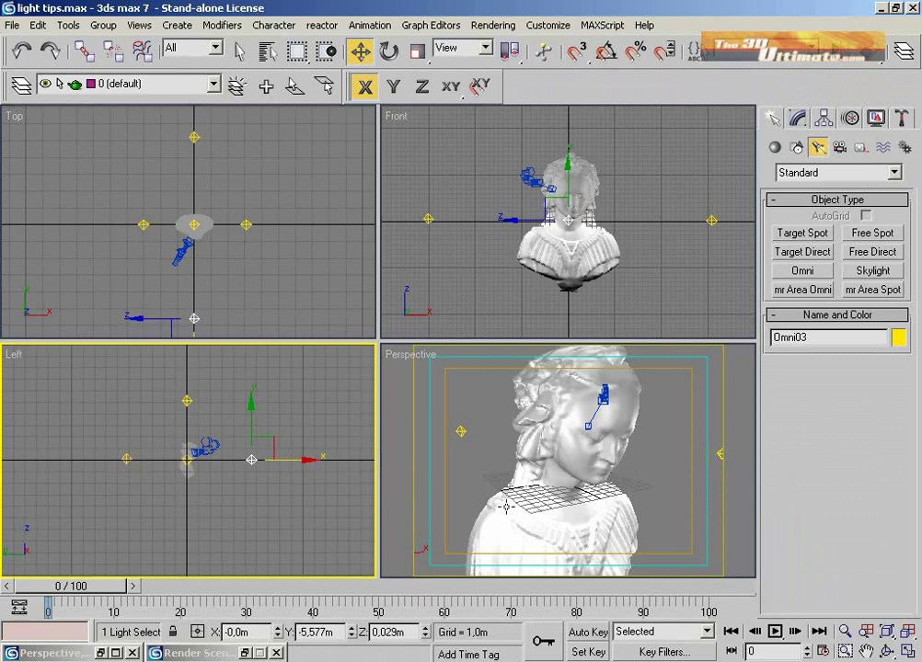
pyautogui.rightClick(395, 398)
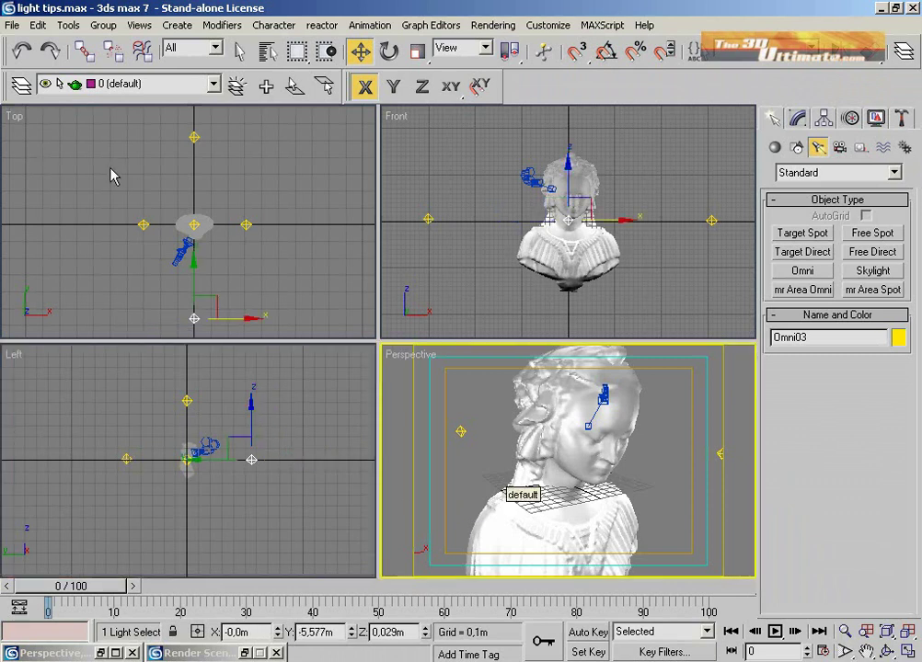
pyautogui.rightClick(116, 118)
pyautogui.moveTo(109, 114); pyautogui.dragTo(291, 335)
pyautogui.click(147, 172)
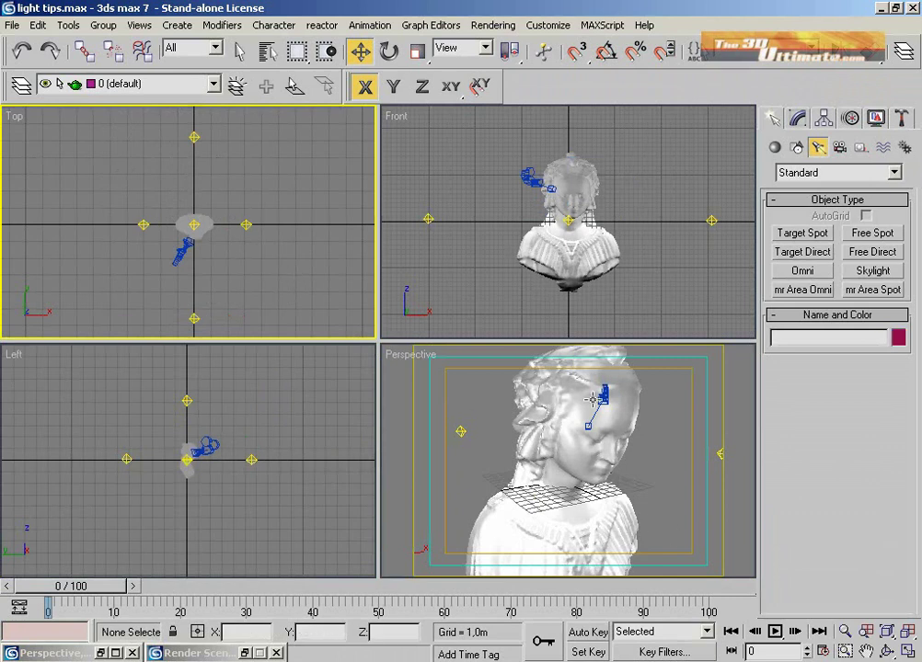
# - Render the Perspective view with all five omni lights around the bust, and minimize the render windows
pyautogui.click(521, 357)
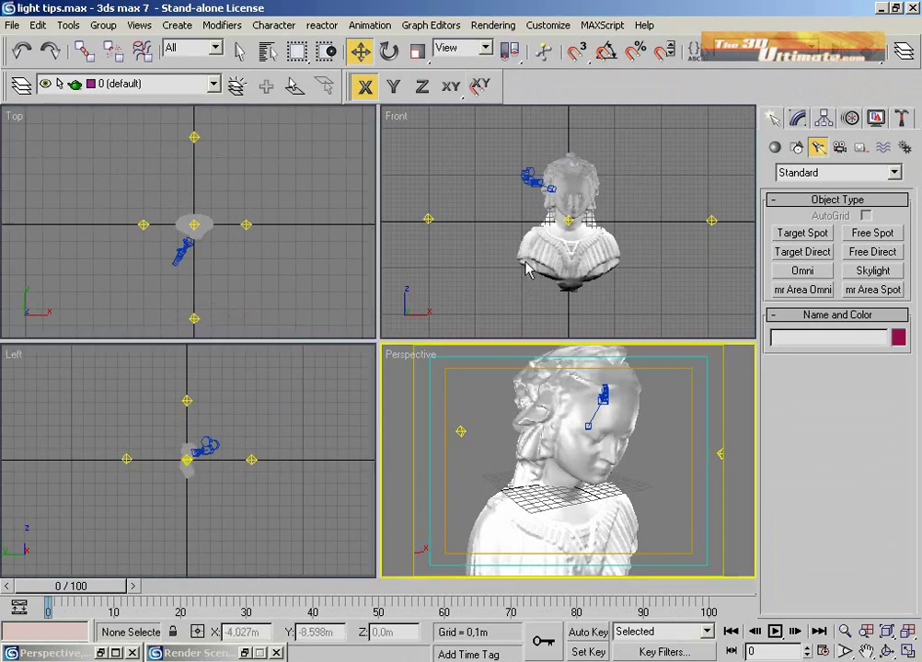
pyautogui.click(493, 25)
pyautogui.click(497, 42)
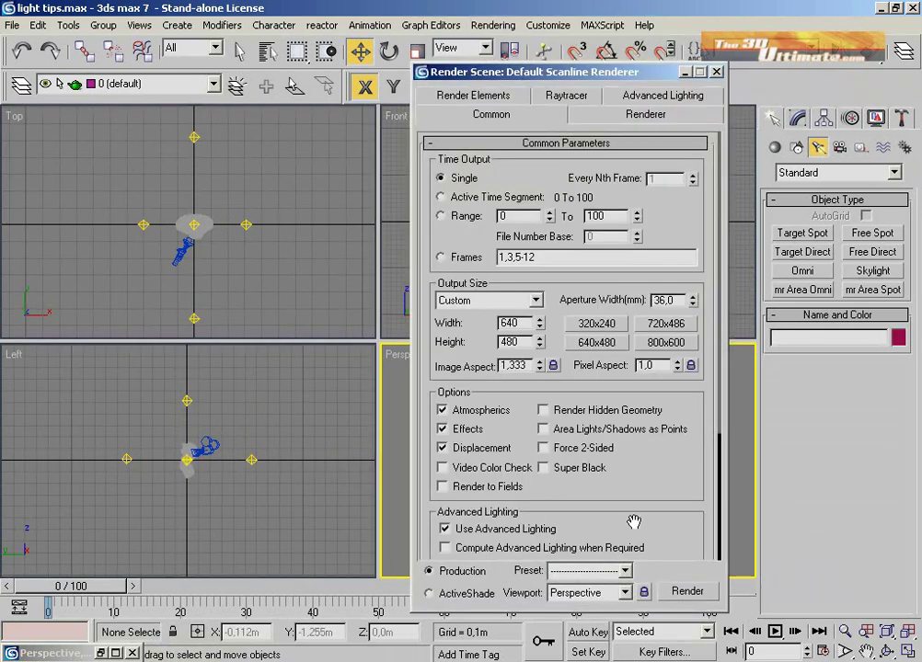
pyautogui.click(687, 592)
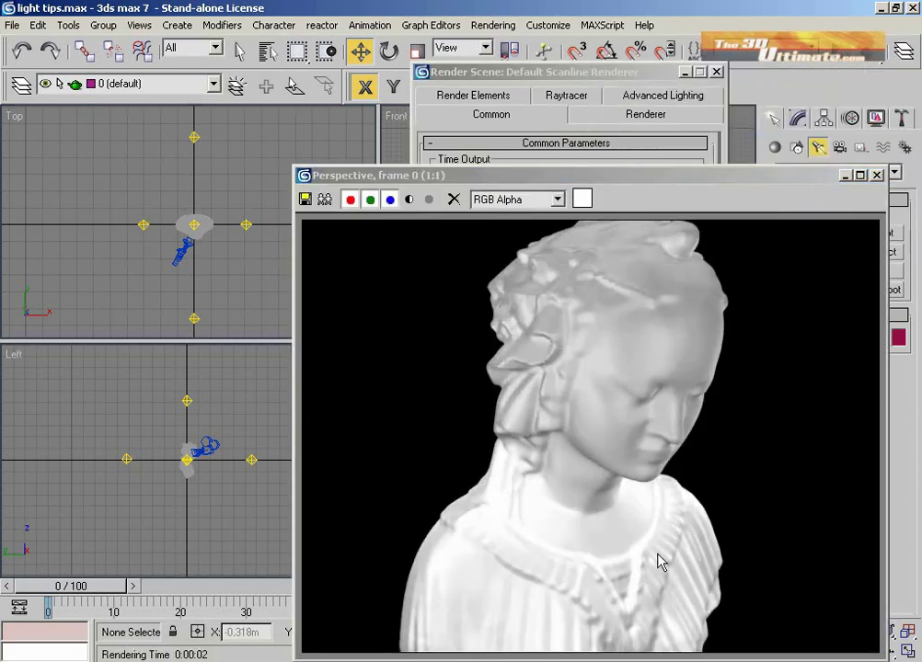
pyautogui.click(844, 176)
pyautogui.click(684, 71)
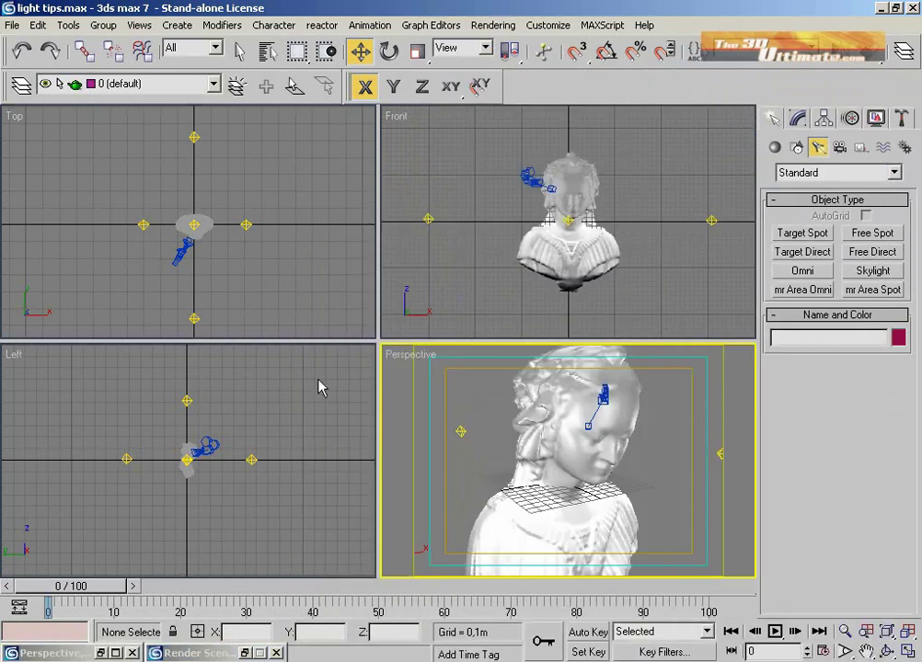
# - Move the two side omni lights farther out from the bust, placing the one on the negative X side at about -3.96 m
pyautogui.moveTo(279, 425); pyautogui.dragTo(243, 508)
pyautogui.click(251, 459)
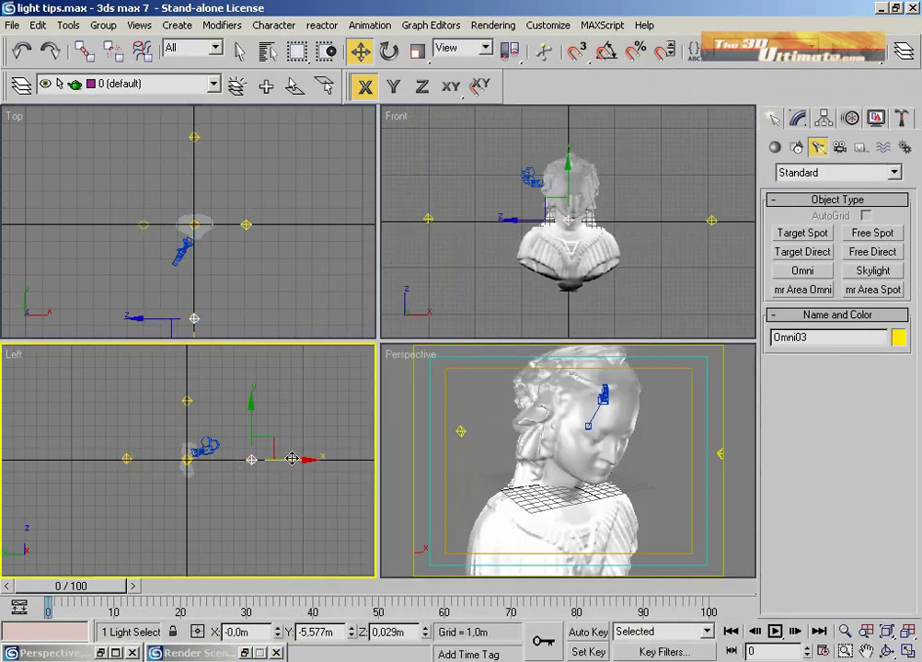
pyautogui.click(245, 225)
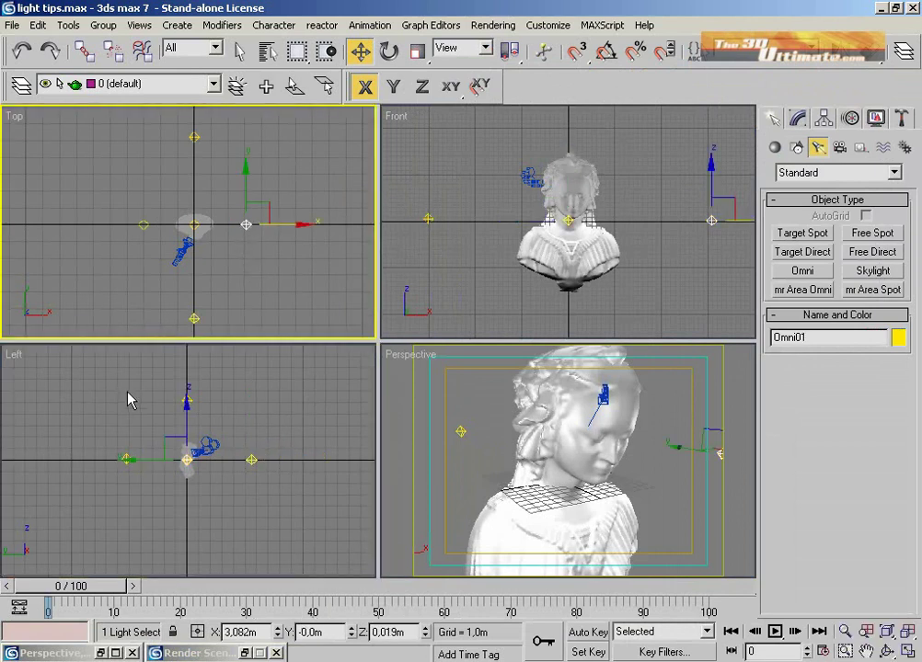
pyautogui.moveTo(284, 223); pyautogui.dragTo(294, 224)
pyautogui.click(145, 224)
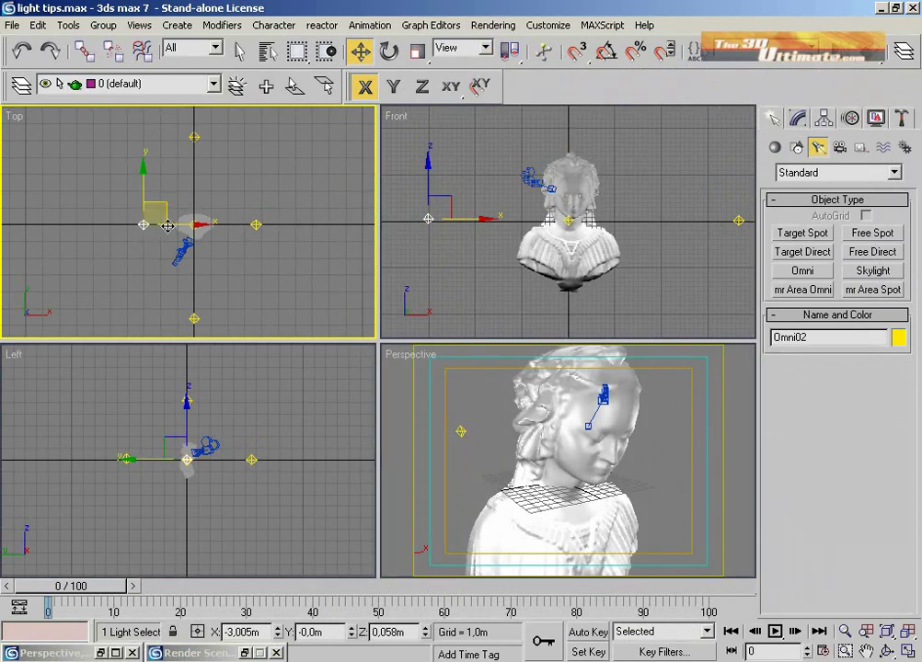
pyautogui.moveTo(149, 212); pyautogui.dragTo(133, 213)
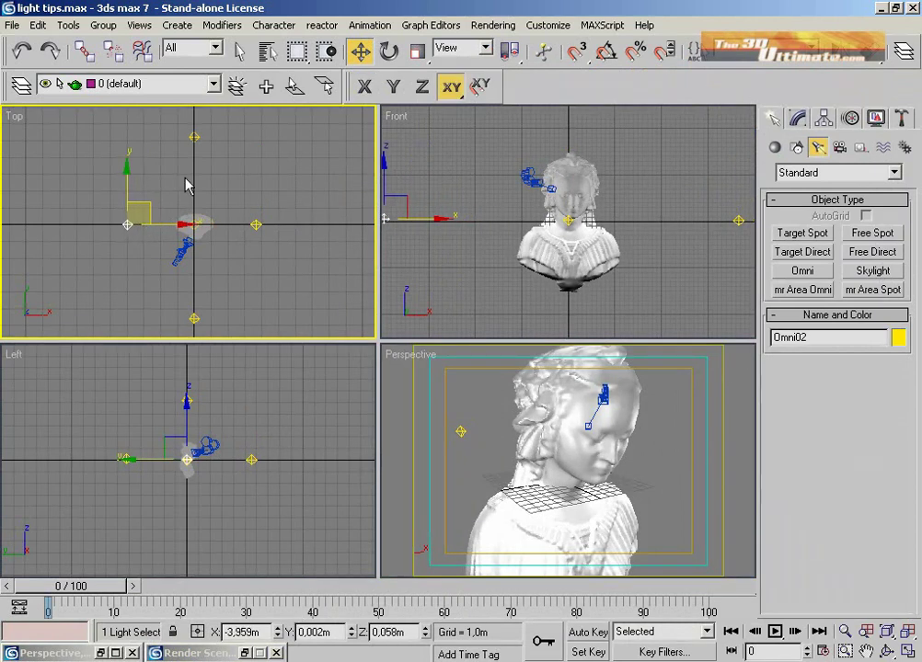
# - Turn on shadows for the omni light behind the bust and set its shadow type to Shadow Map
pyautogui.click(194, 136)
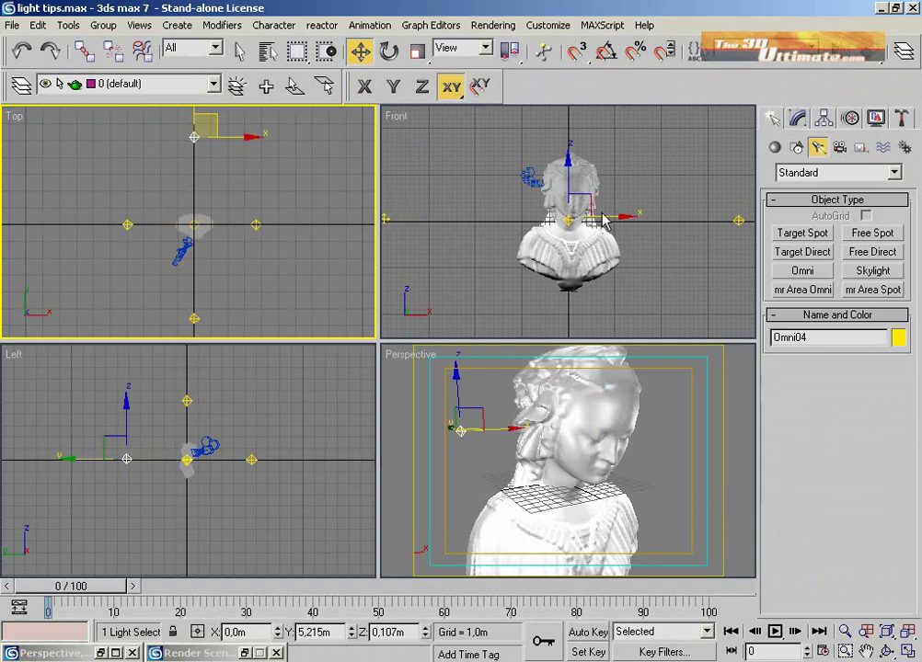
pyautogui.click(797, 118)
pyautogui.click(796, 326)
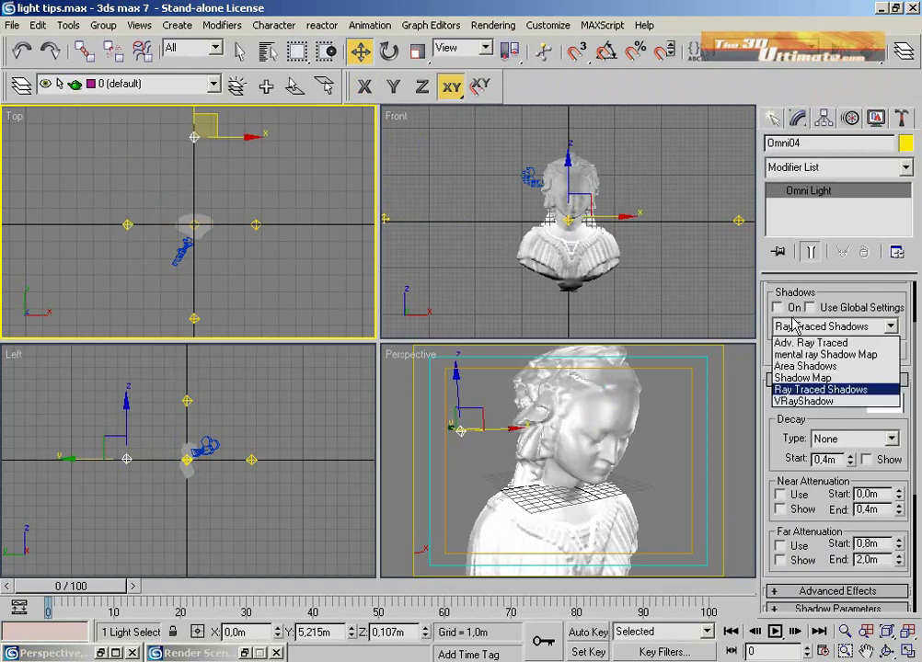
pyautogui.click(797, 377)
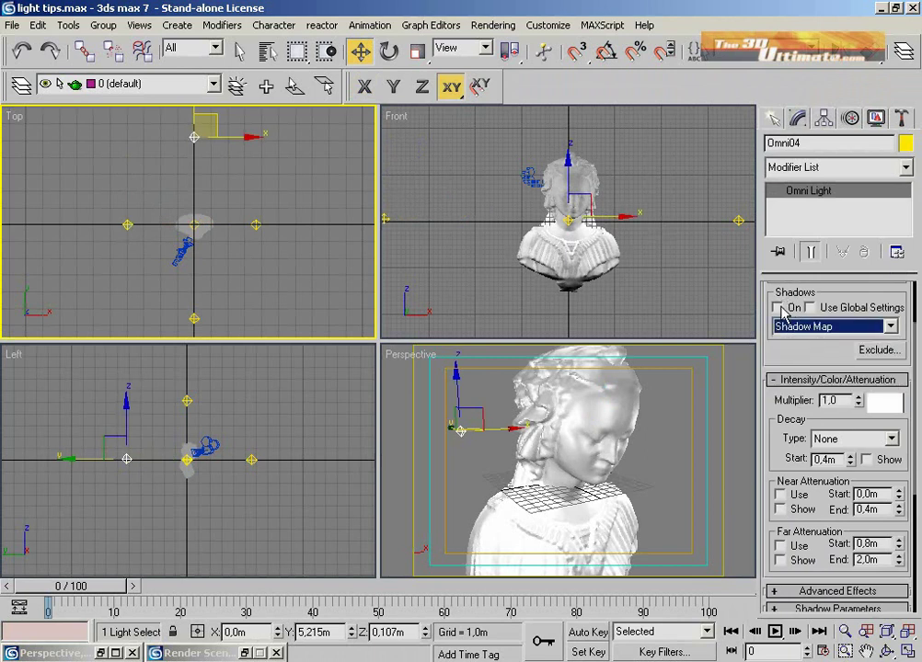
pyautogui.click(778, 308)
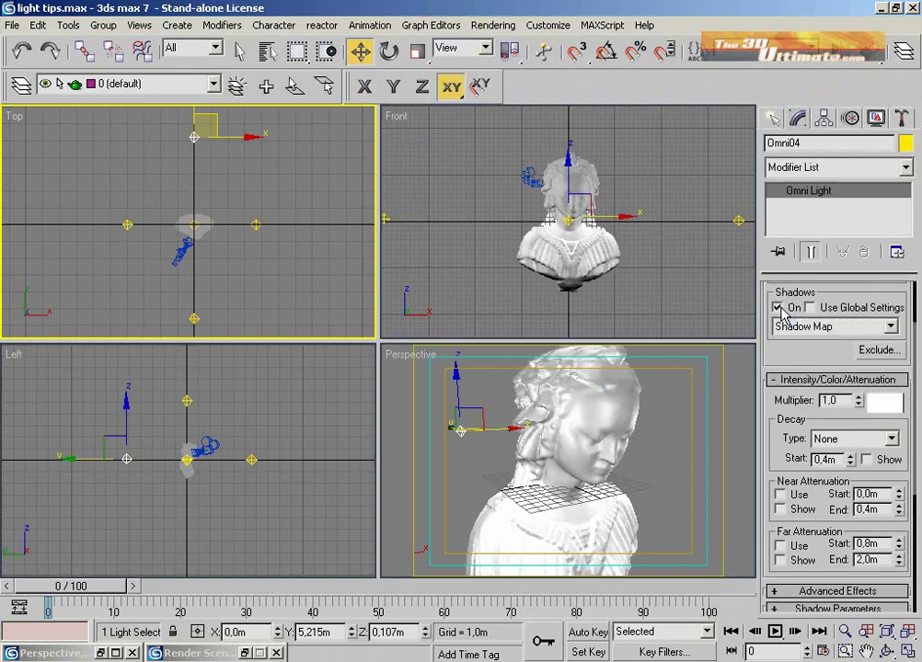
# - Turn on Shadow Map shadows for the omni light on the bust's positive X side
pyautogui.click(257, 223)
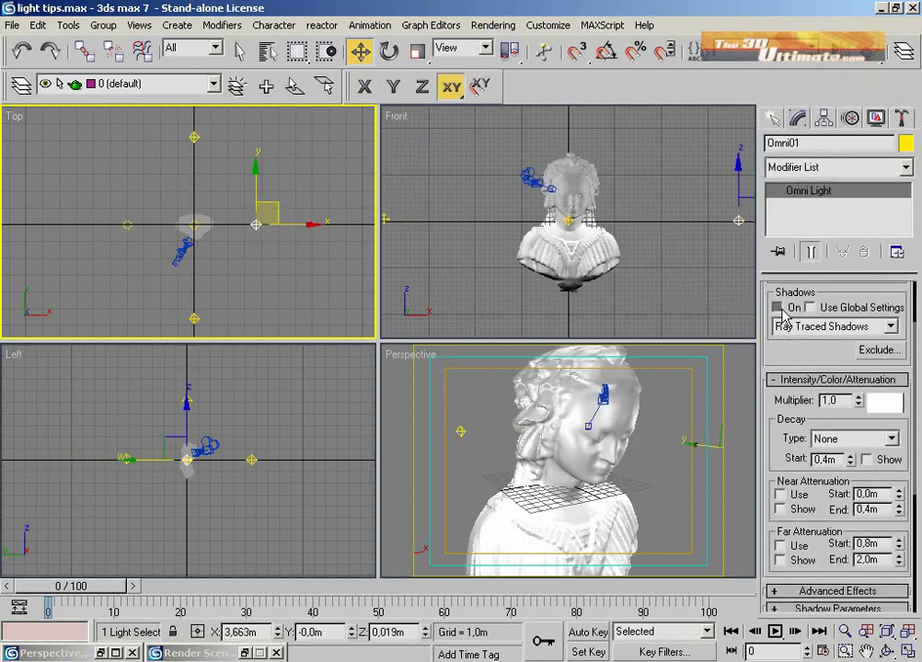
pyautogui.click(777, 307)
pyautogui.click(784, 327)
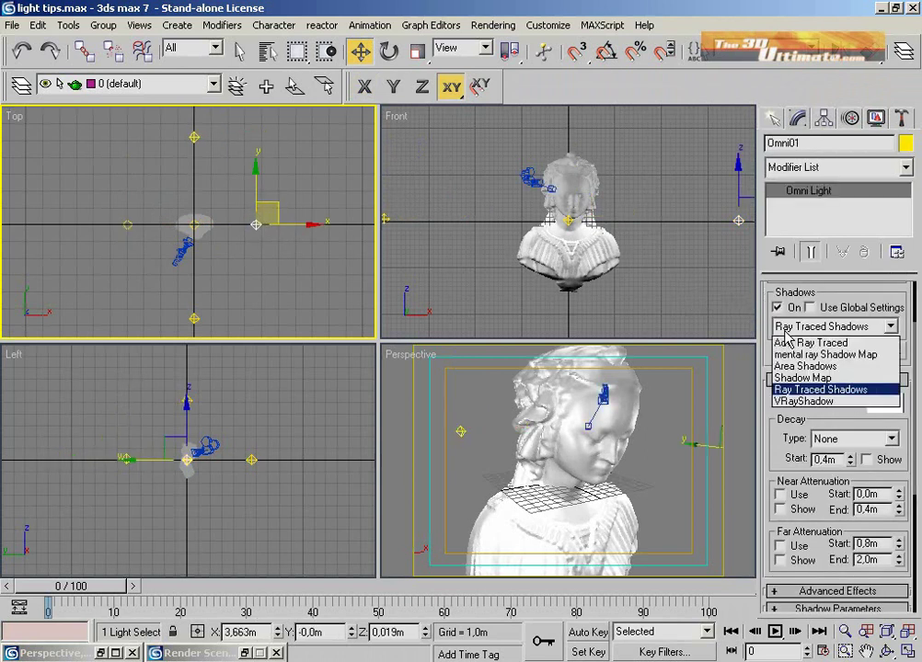
pyautogui.click(793, 377)
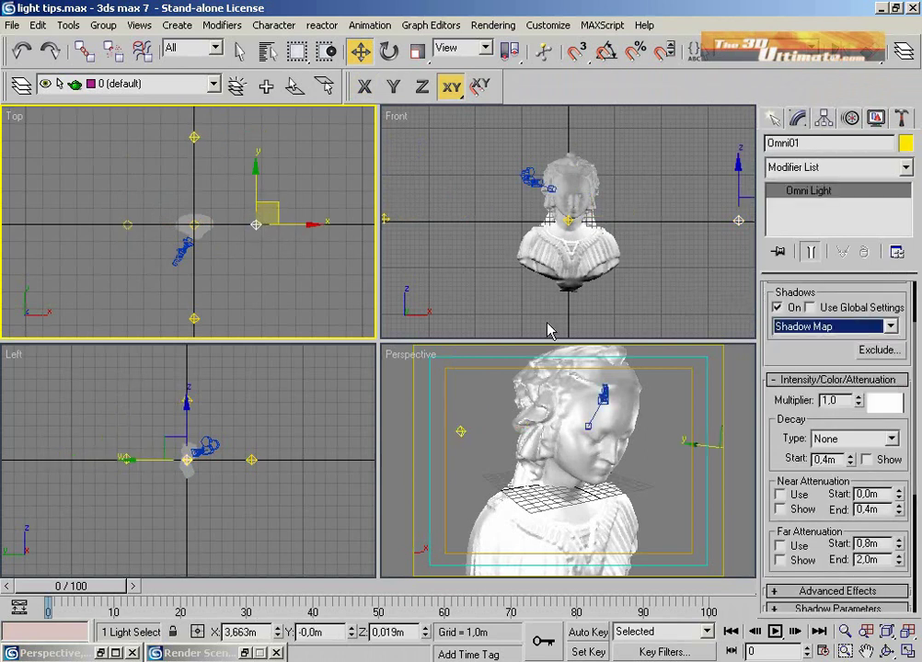
# - Turn on Shadow Map shadows for the front omni light and the one on the negative X side
pyautogui.click(194, 318)
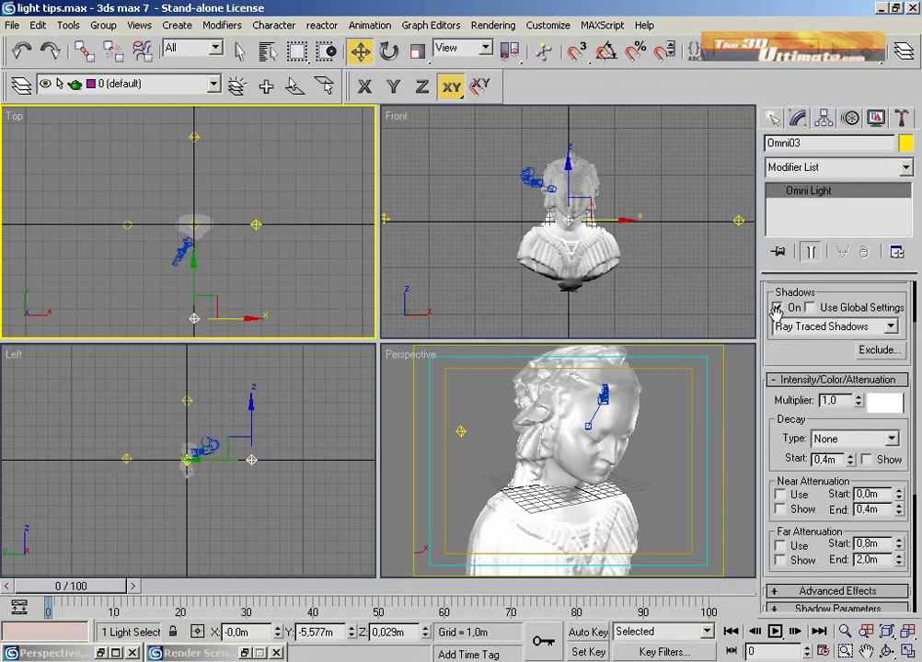
pyautogui.click(800, 326)
pyautogui.click(797, 378)
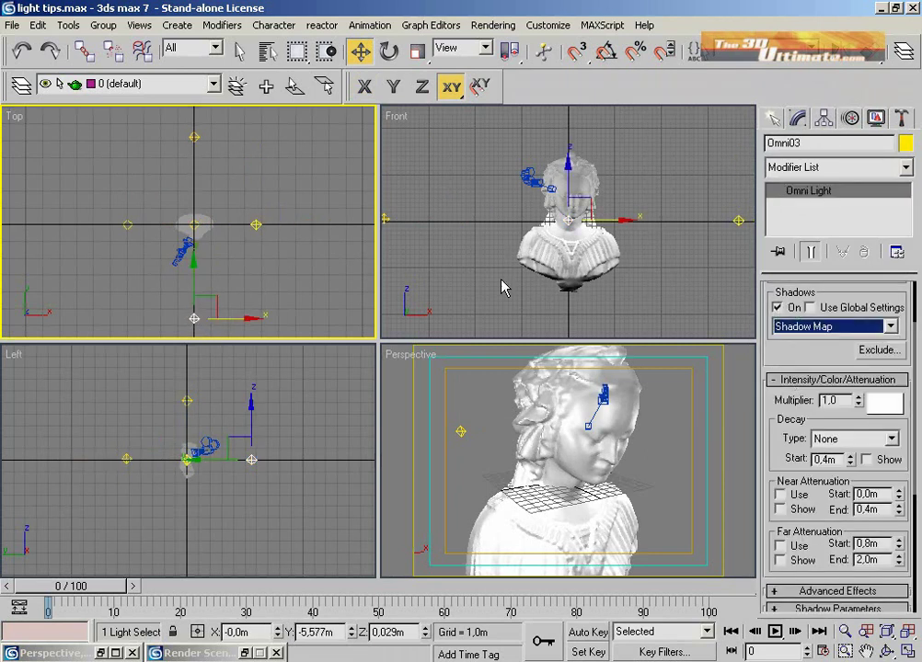
pyautogui.click(128, 227)
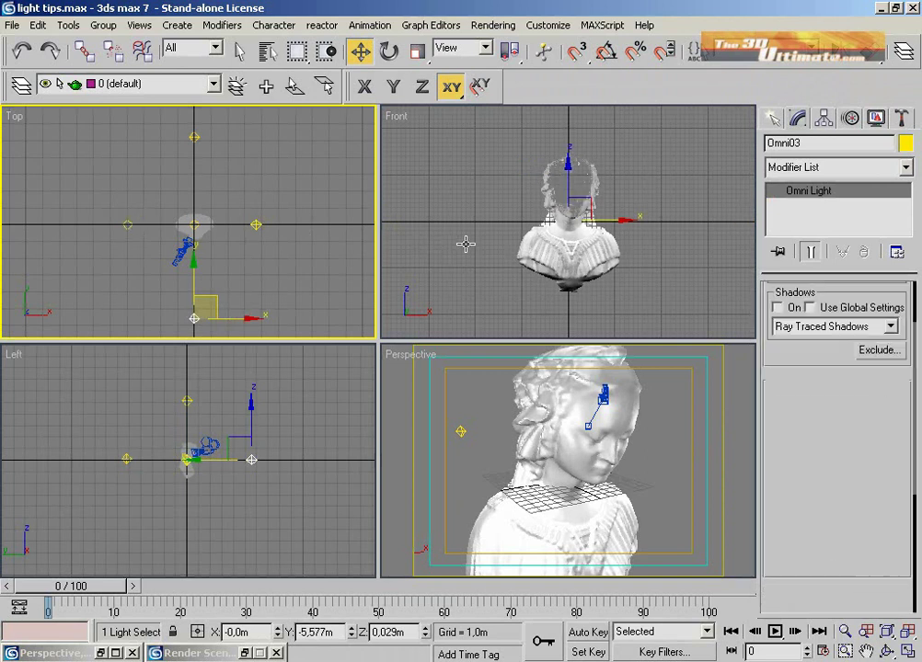
pyautogui.click(796, 327)
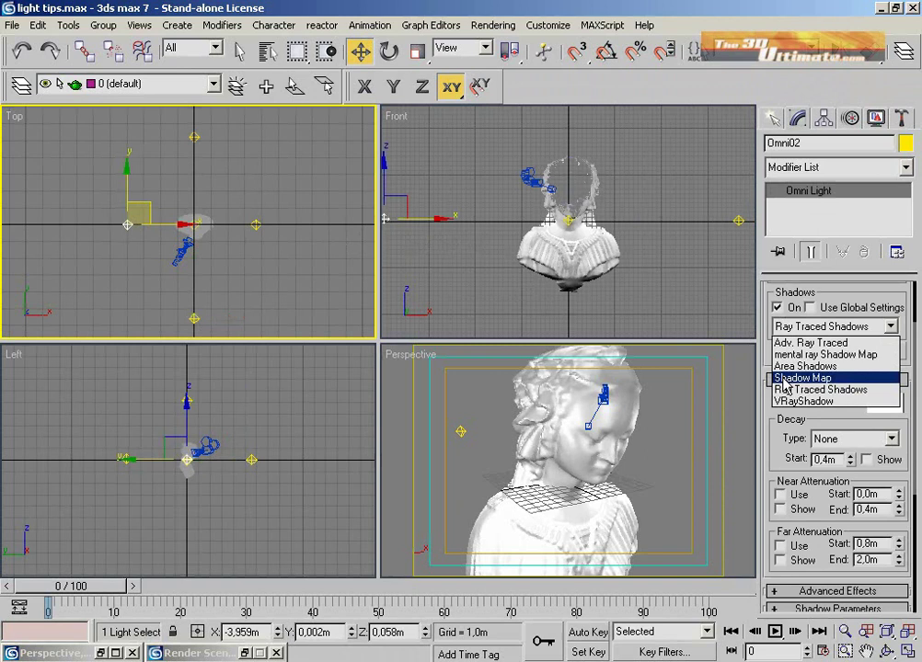
pyautogui.click(786, 376)
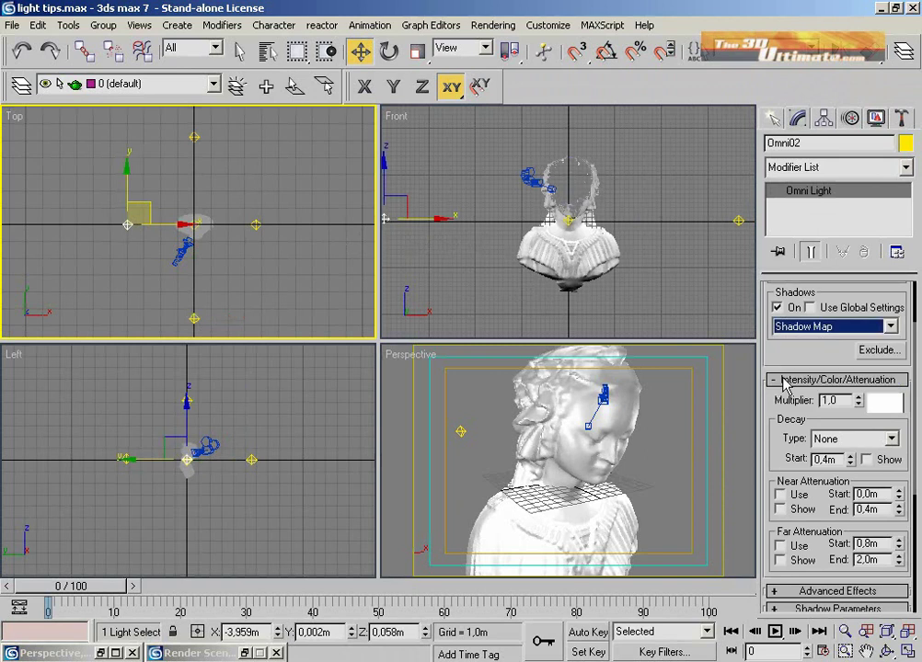
# - Check the front and rear omni lights' shadow settings, and turn on Shadow Map shadows for the omni light above the bust
pyautogui.click(195, 319)
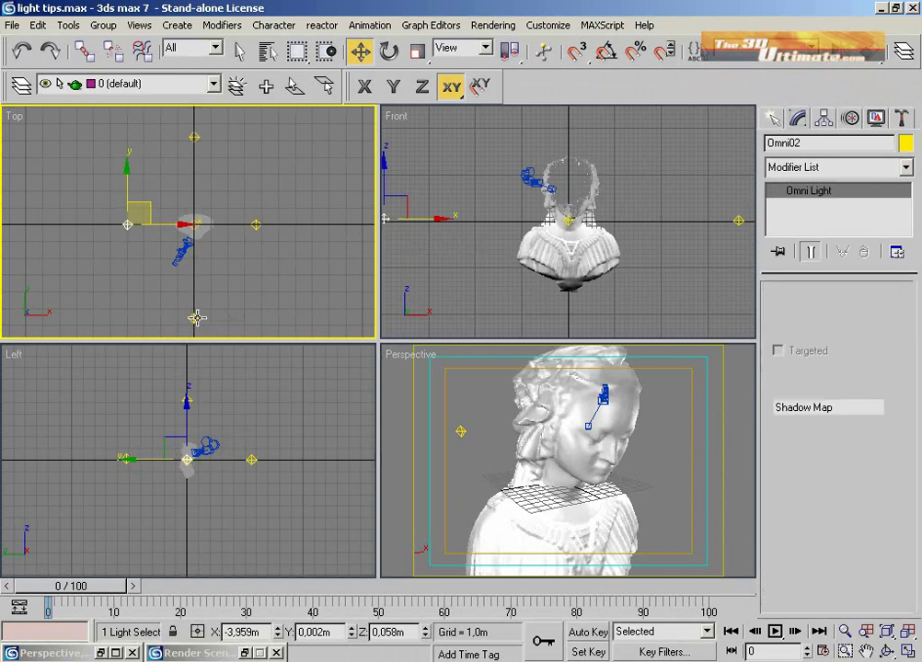
pyautogui.click(195, 136)
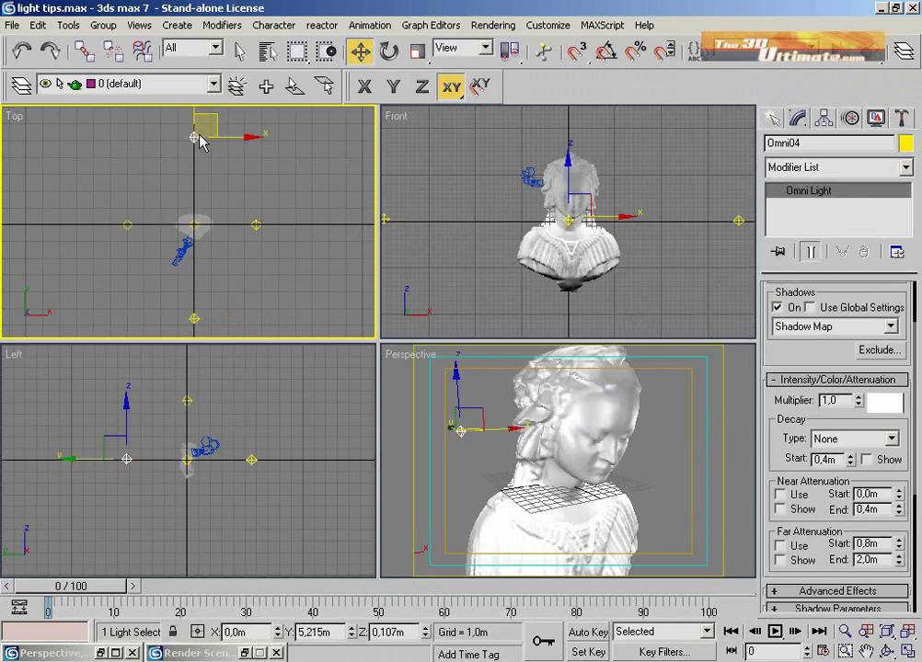
pyautogui.click(195, 222)
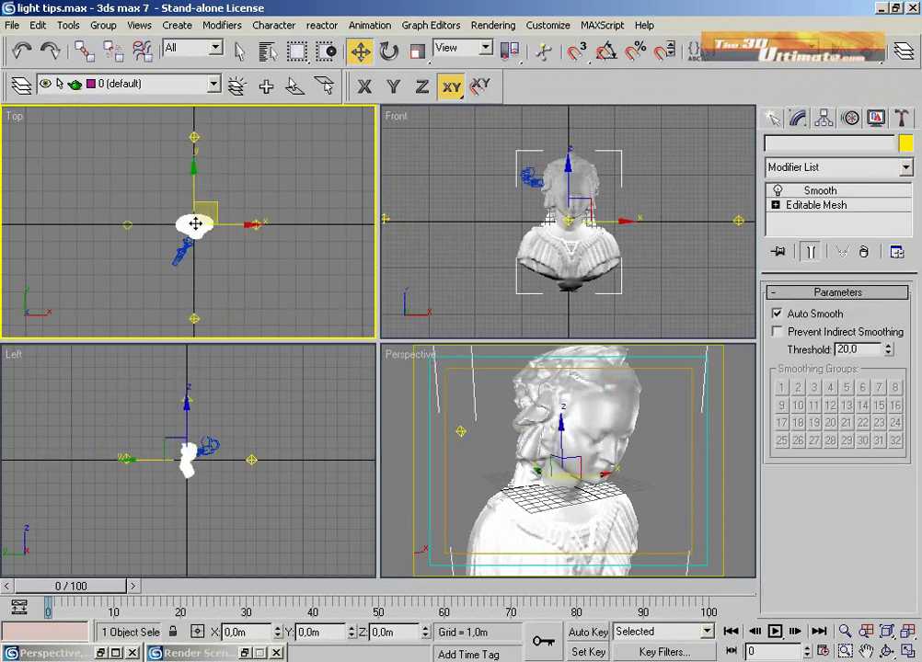
pyautogui.click(195, 223)
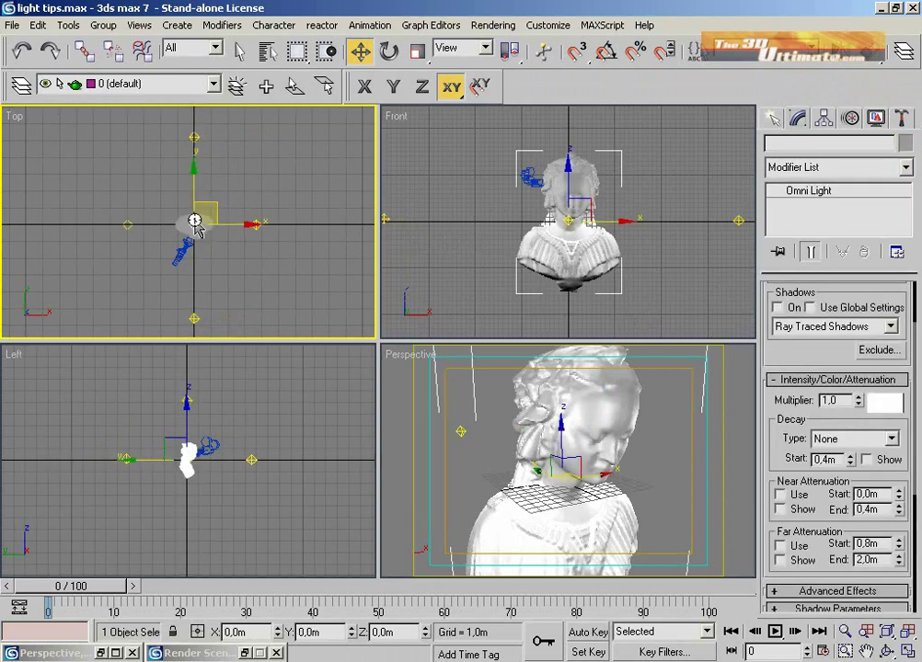
pyautogui.click(792, 326)
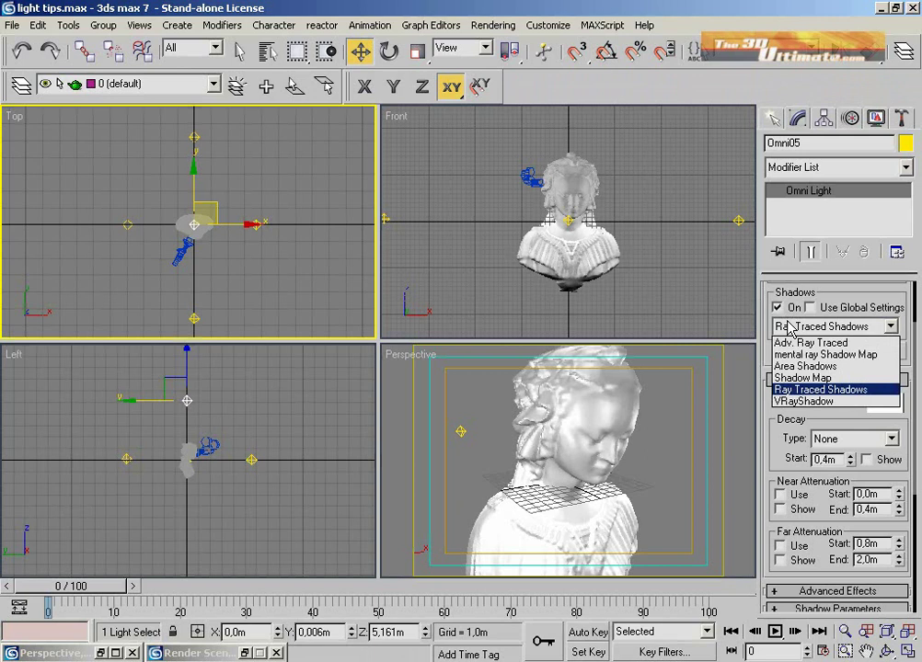
pyautogui.click(793, 376)
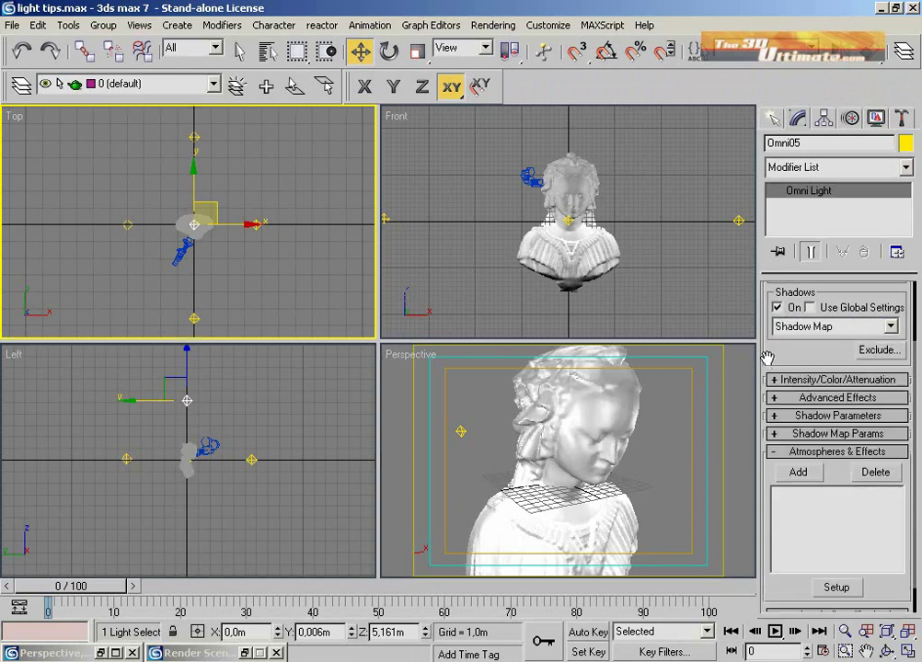
# - Render the Perspective view with the five shadow-mapped omni lights, and minimize the render windows
pyautogui.rightClick(666, 504)
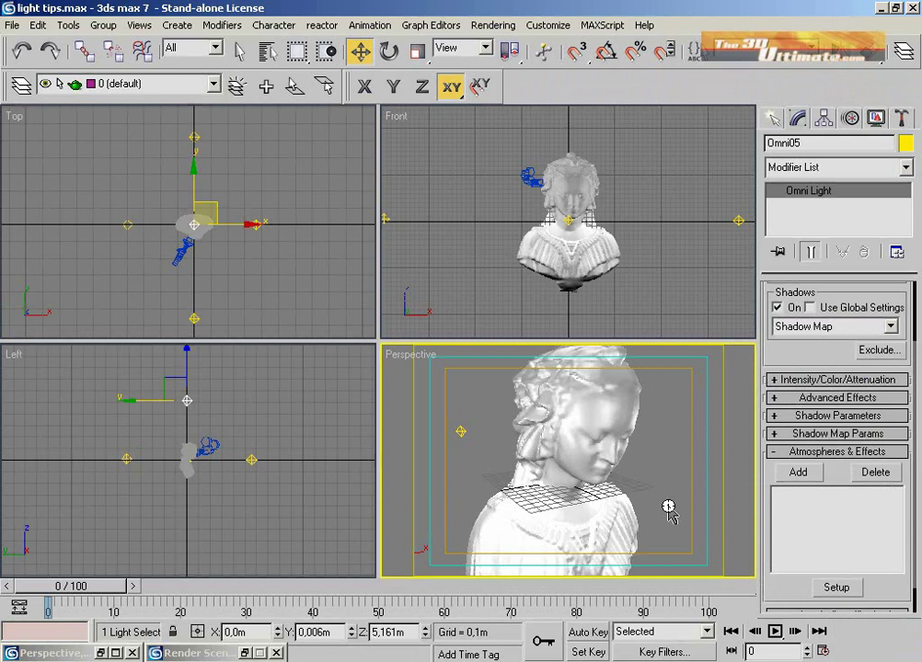
pyautogui.click(510, 28)
pyautogui.click(504, 40)
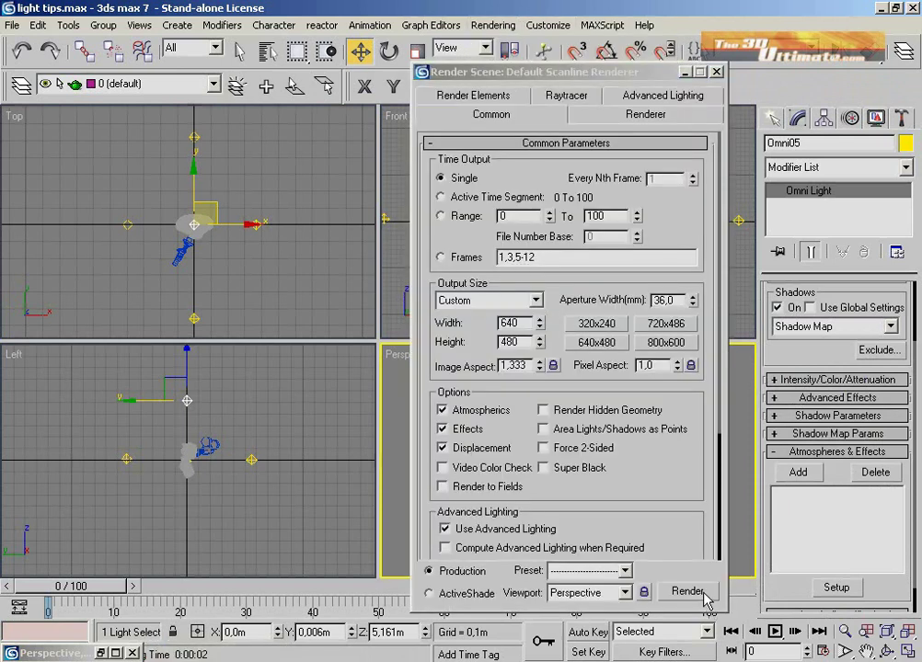
pyautogui.click(705, 598)
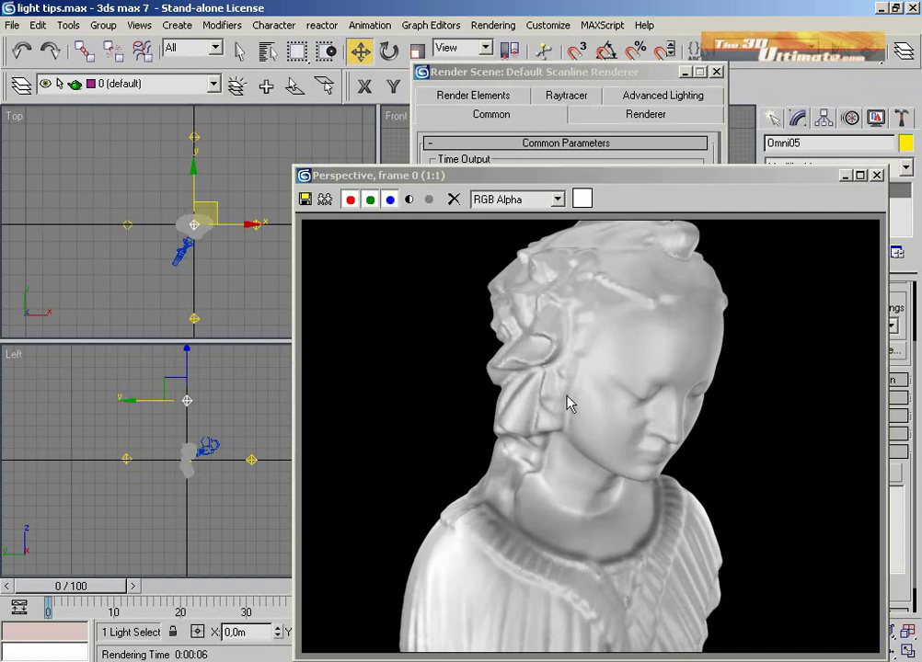
pyautogui.click(684, 71)
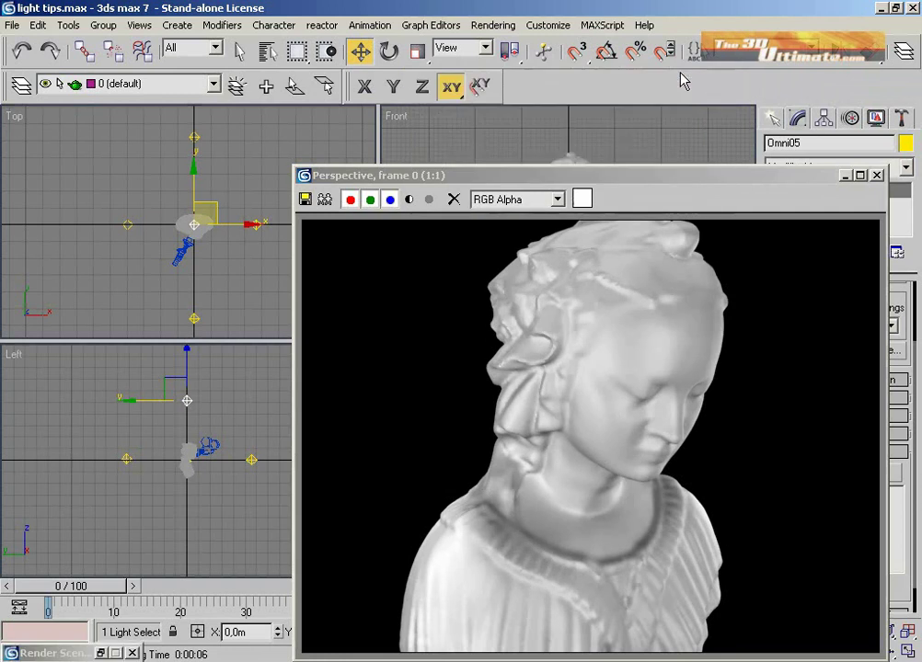
pyautogui.click(845, 175)
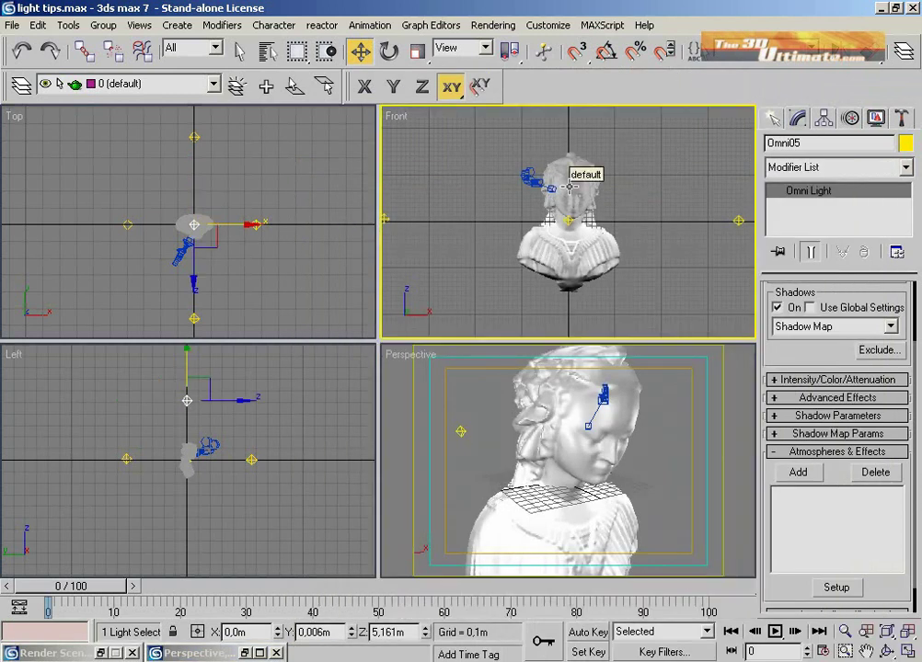
# - Change the Front view to the Camera01 view, render it, and minimize the render windows
pyautogui.press('c')
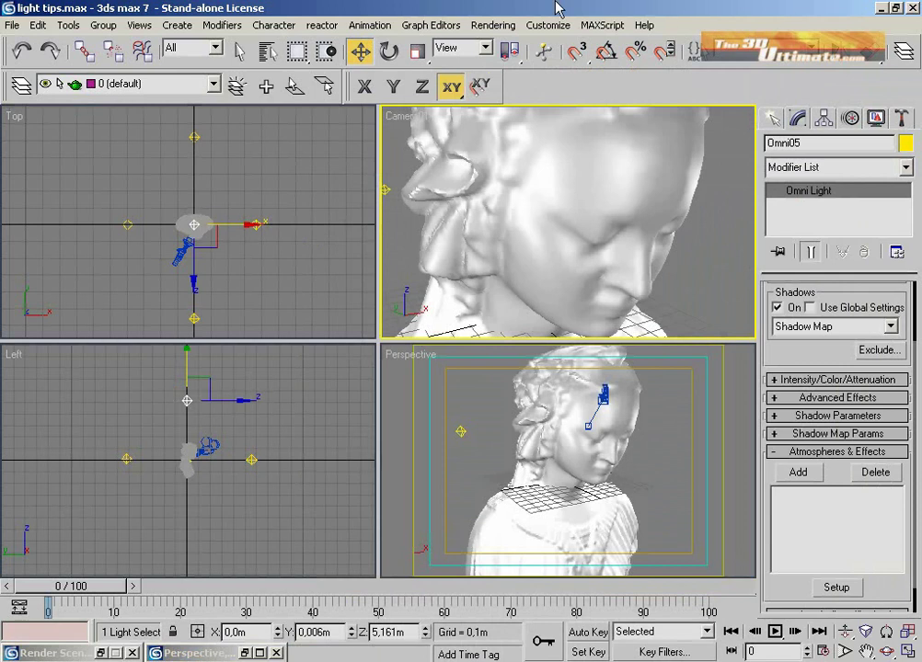
pyautogui.click(493, 24)
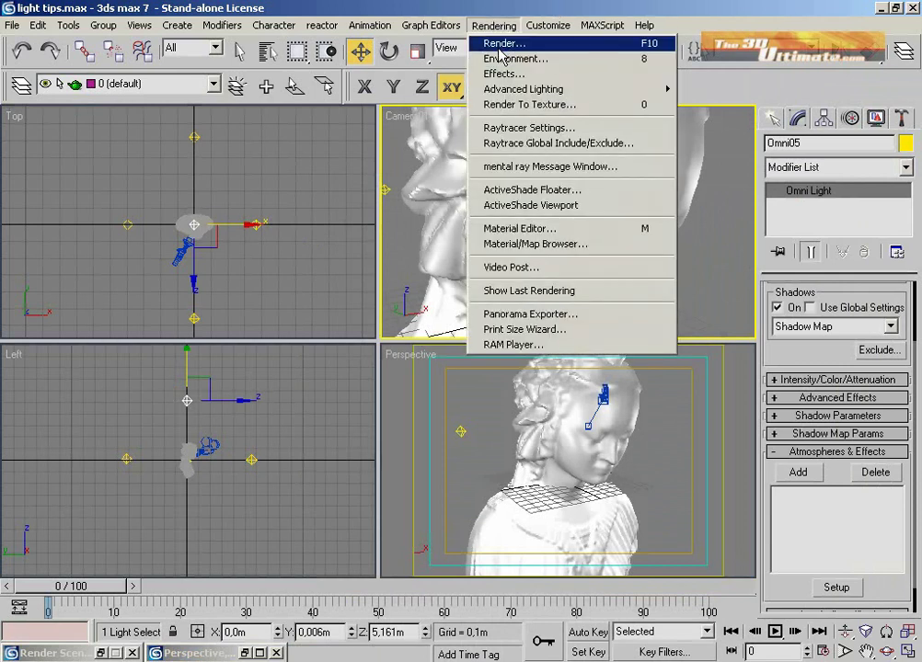
pyautogui.click(501, 46)
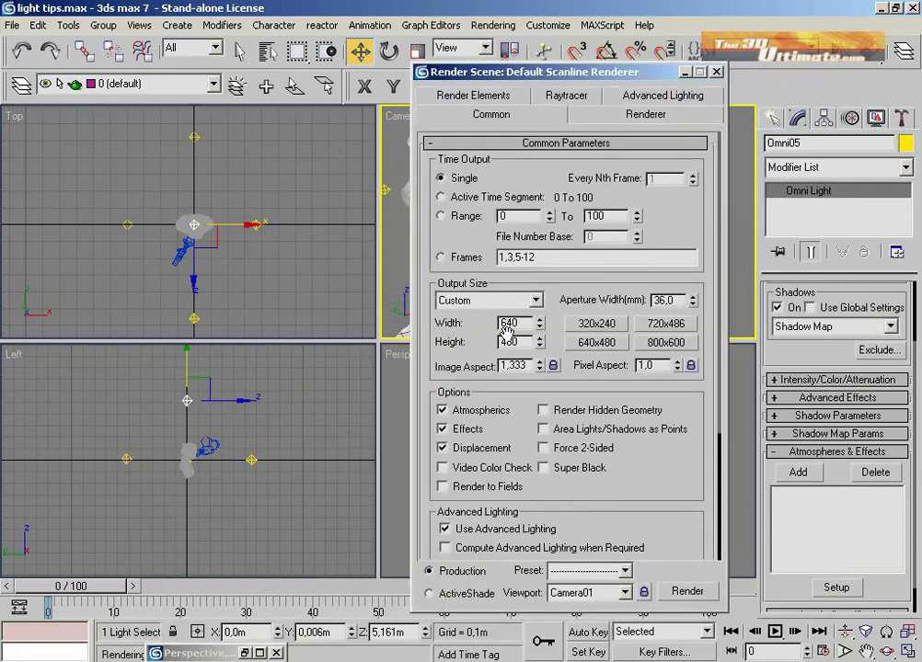
pyautogui.click(687, 594)
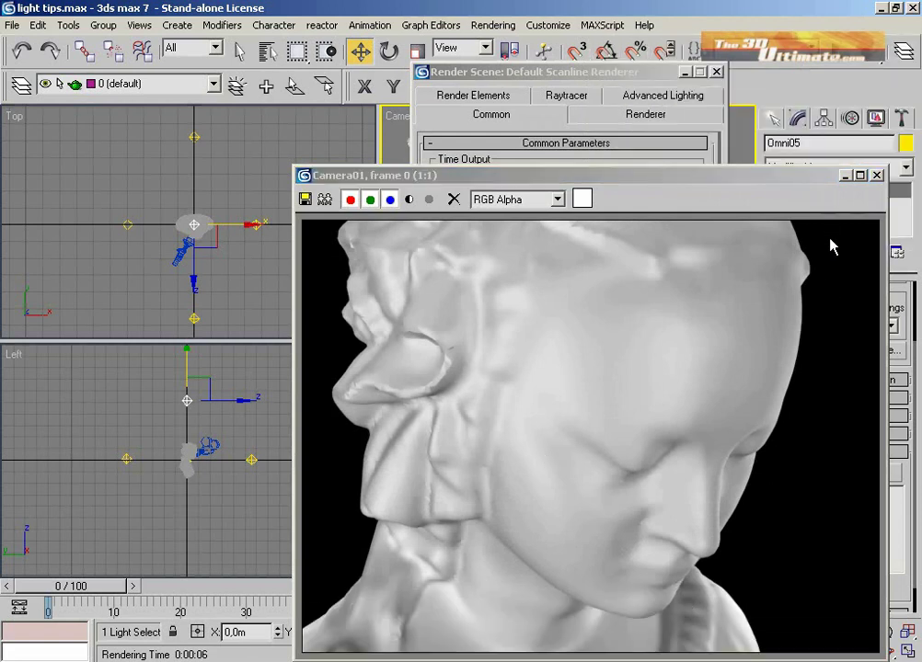
pyautogui.click(843, 175)
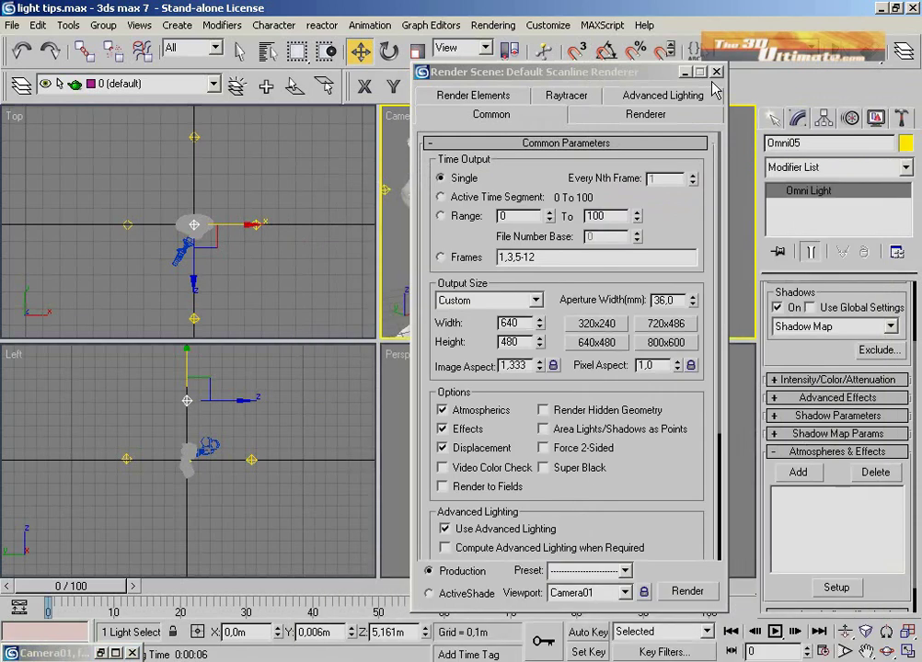
pyautogui.click(688, 78)
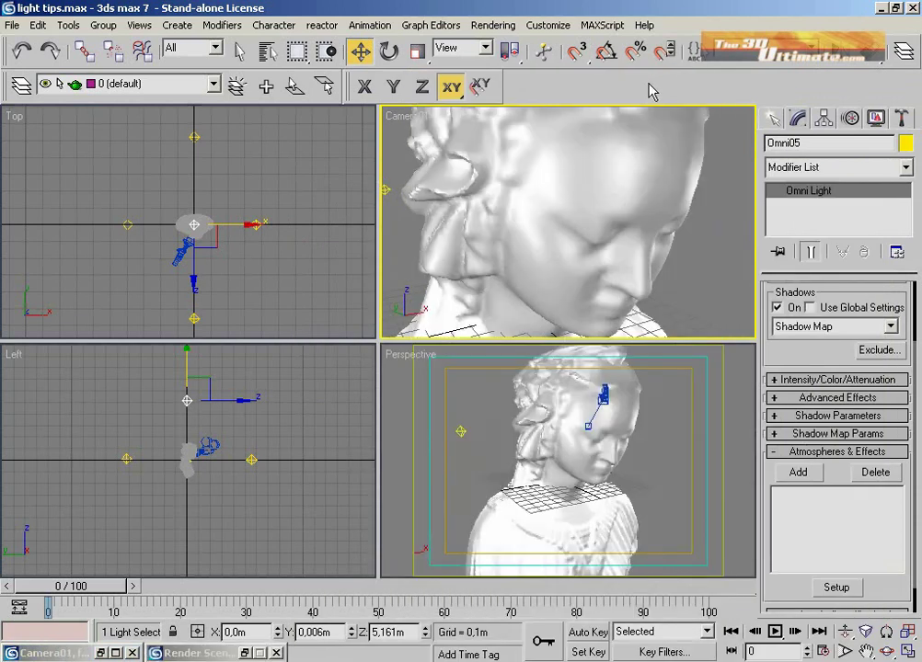
# - Select Omni01 through Omni05 by name and delete all five lights
pyautogui.click(312, 490)
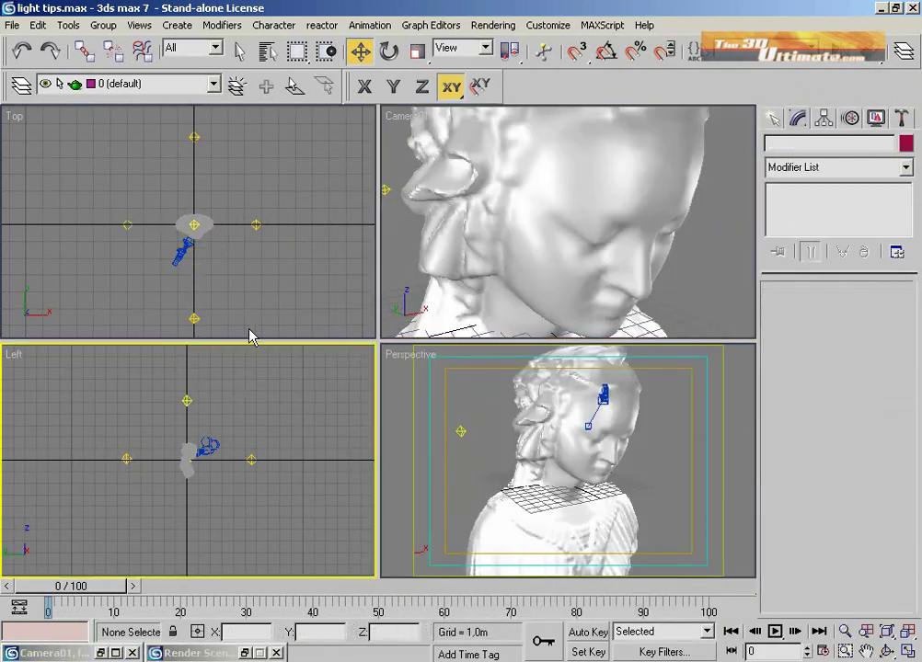
pyautogui.click(267, 52)
pyautogui.click(338, 234)
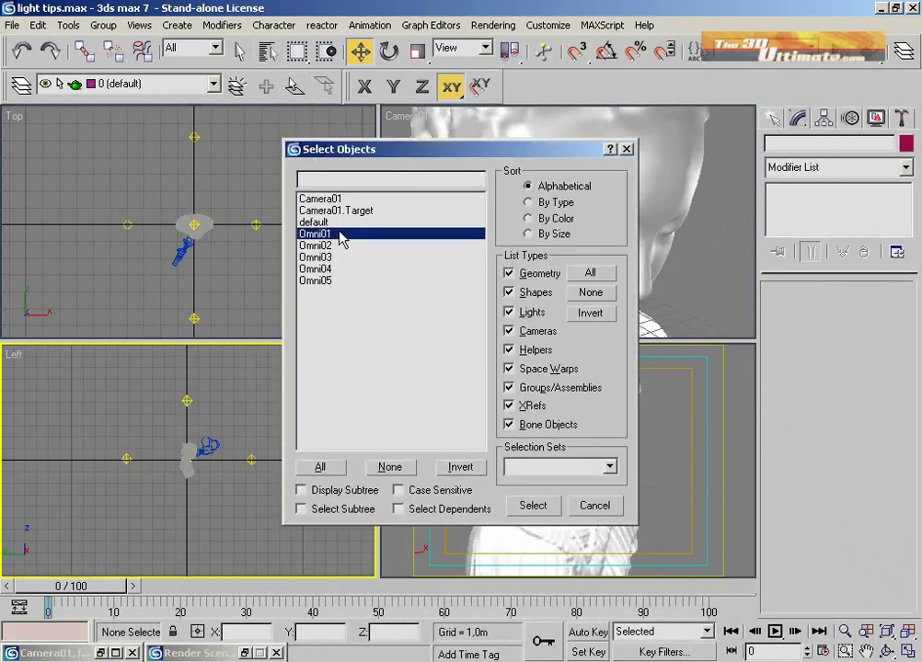
pyautogui.moveTo(339, 235); pyautogui.dragTo(339, 315)
pyautogui.click(534, 506)
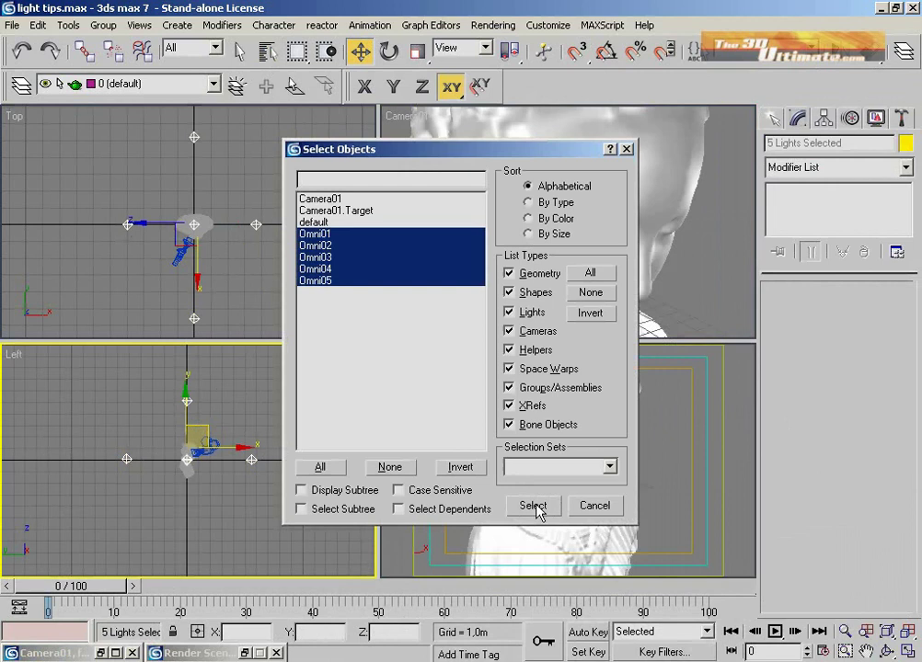
pyautogui.press('Delete')
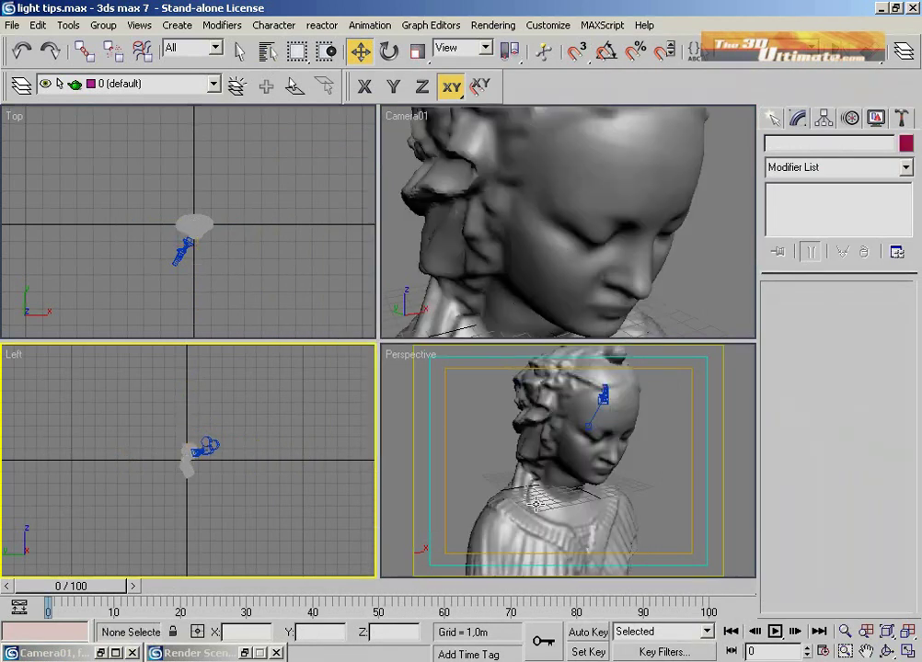
# - Create a tapering helix centred on the bust in the Top view, about 6.5 m and 0.4 m in radii and 6.5 m high, with 6 turns
pyautogui.middleClick(204, 224)
pyautogui.click(778, 116)
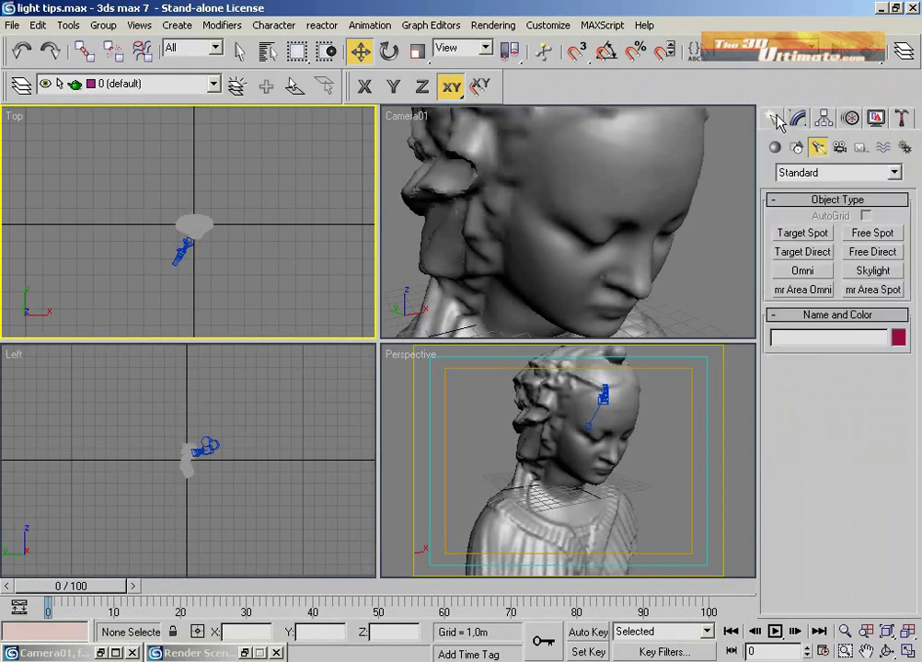
pyautogui.click(799, 147)
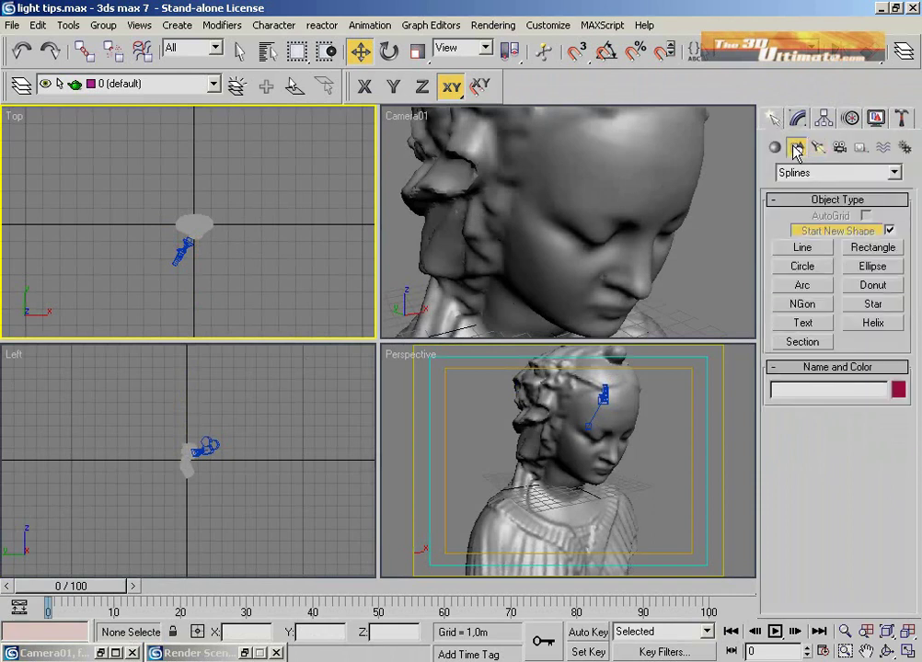
pyautogui.click(898, 321)
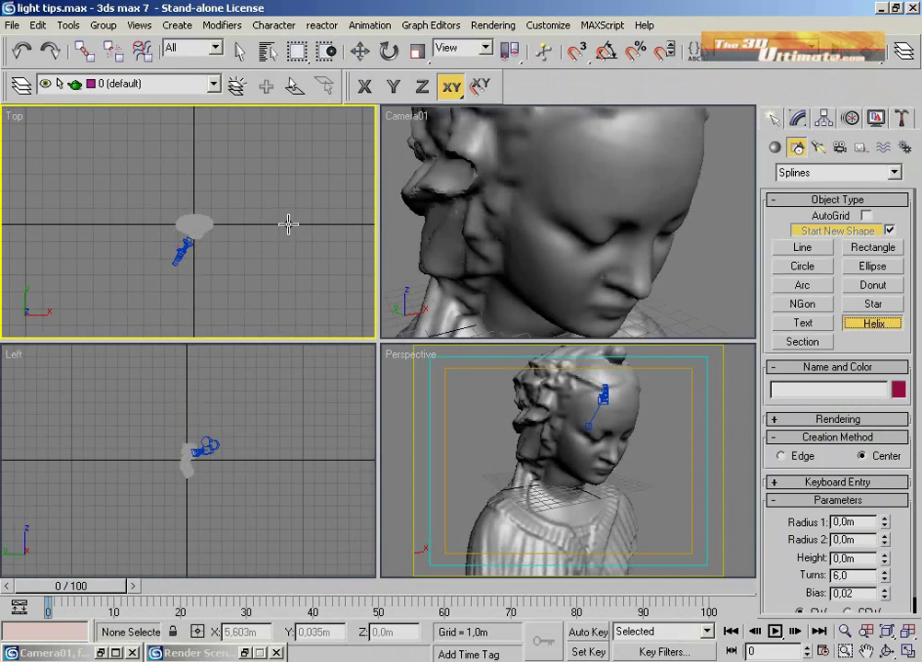
pyautogui.moveTo(194, 223); pyautogui.dragTo(260, 313)
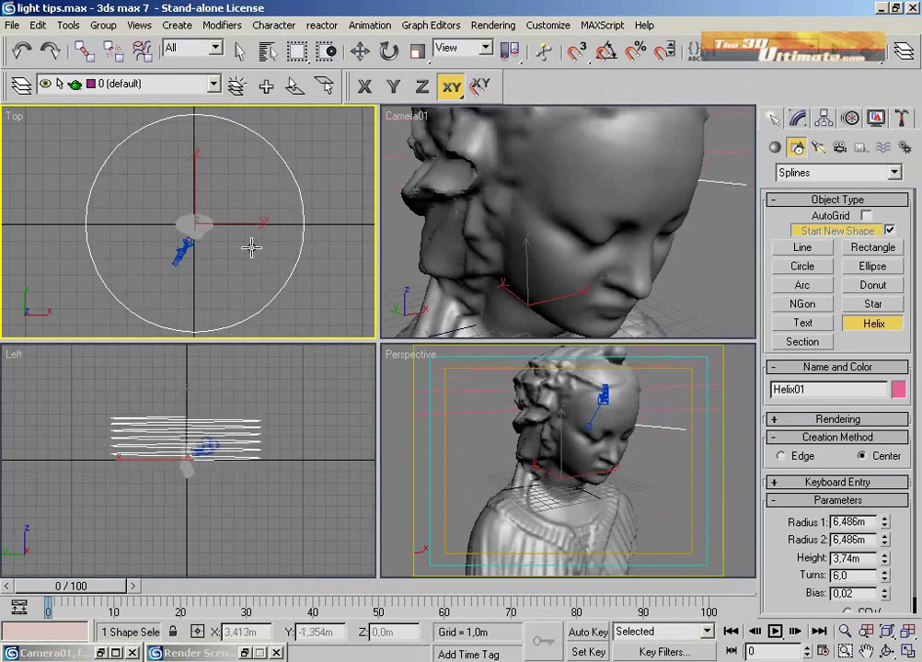
pyautogui.click(251, 201)
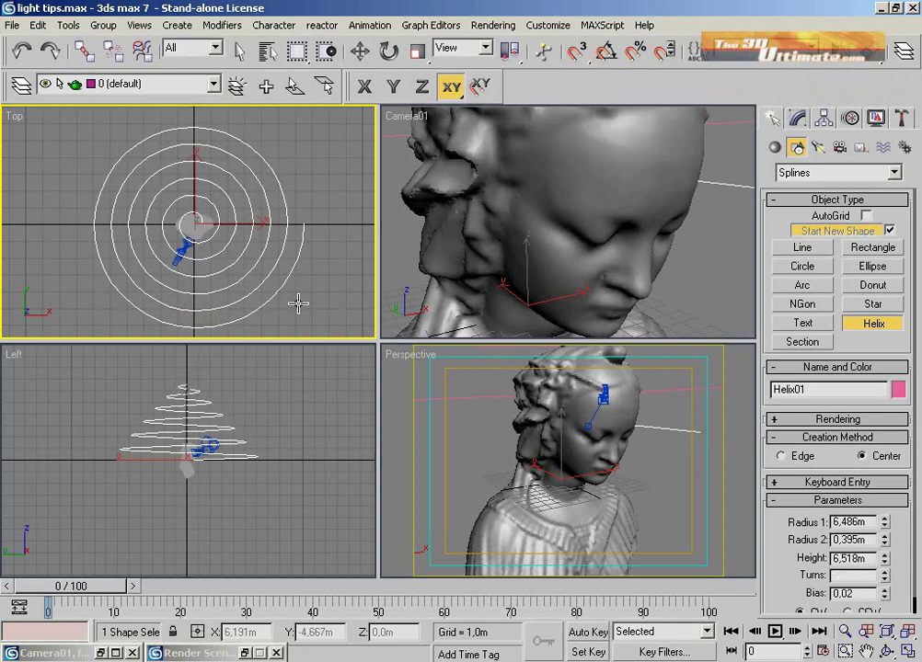
pyautogui.click(298, 303)
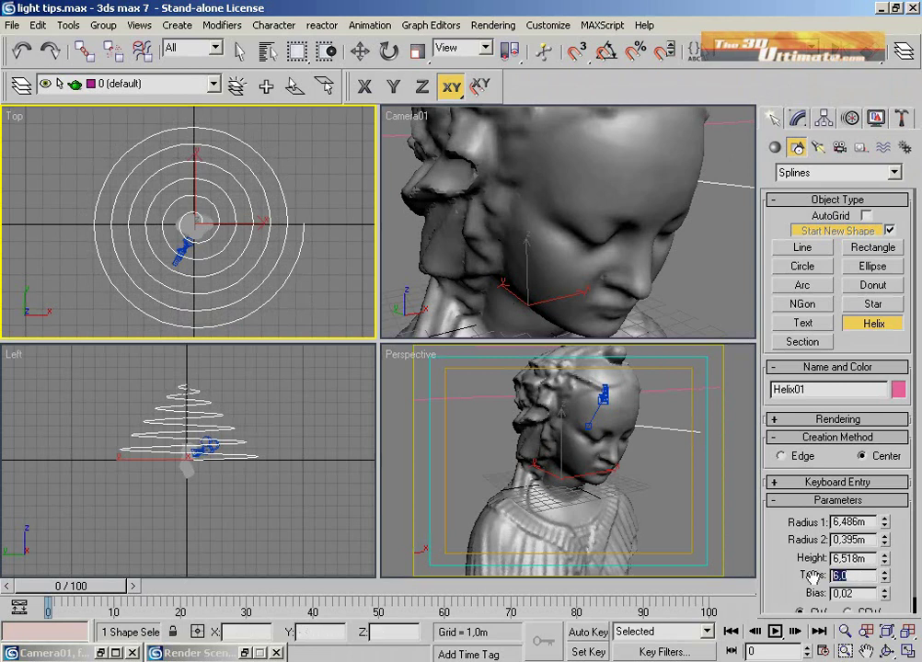
pyautogui.scroll(-1, 800, 574)
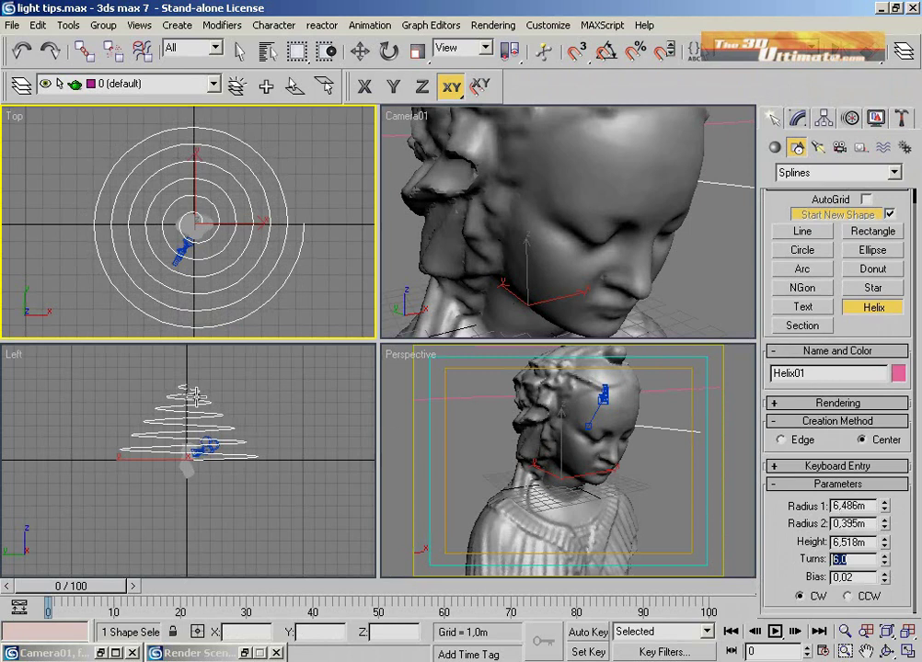
pyautogui.write('6')
pyautogui.press('Return')
# - Create a standard omni light just outside the helix in the Top view, with Shadow Map shadows on and a multiplier of 0.3
pyautogui.click(818, 148)
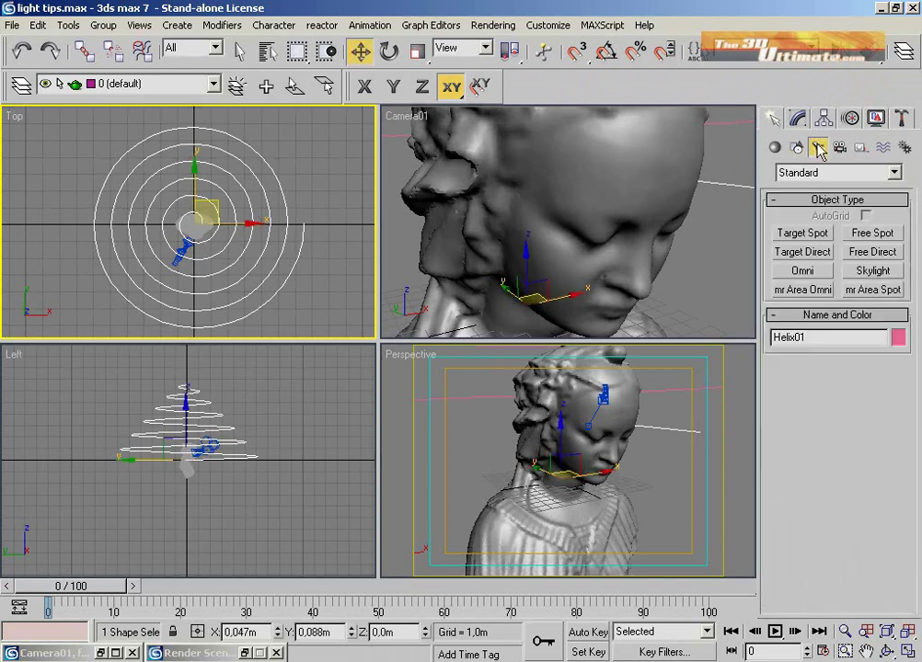
pyautogui.click(803, 272)
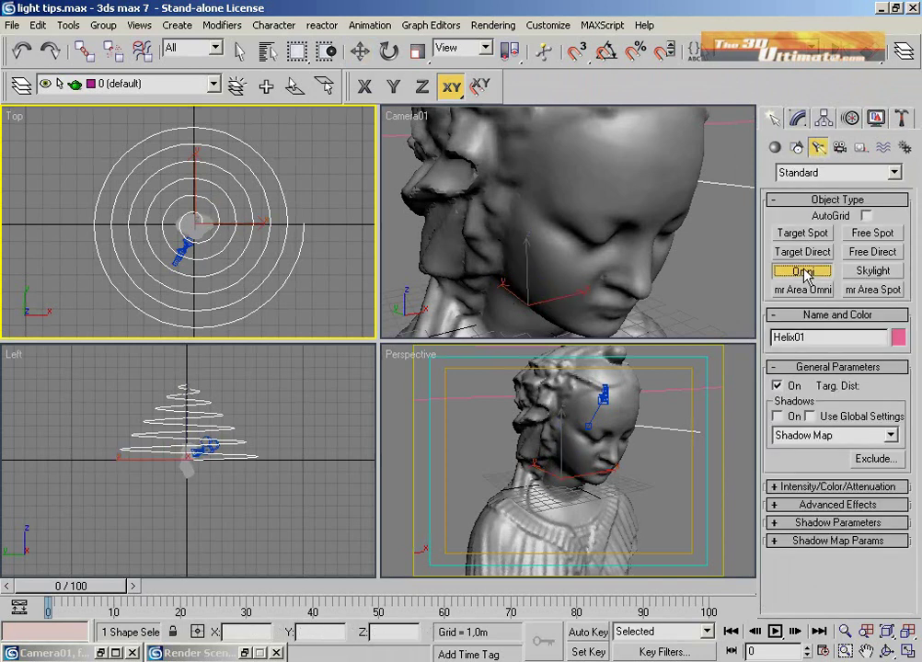
pyautogui.click(324, 222)
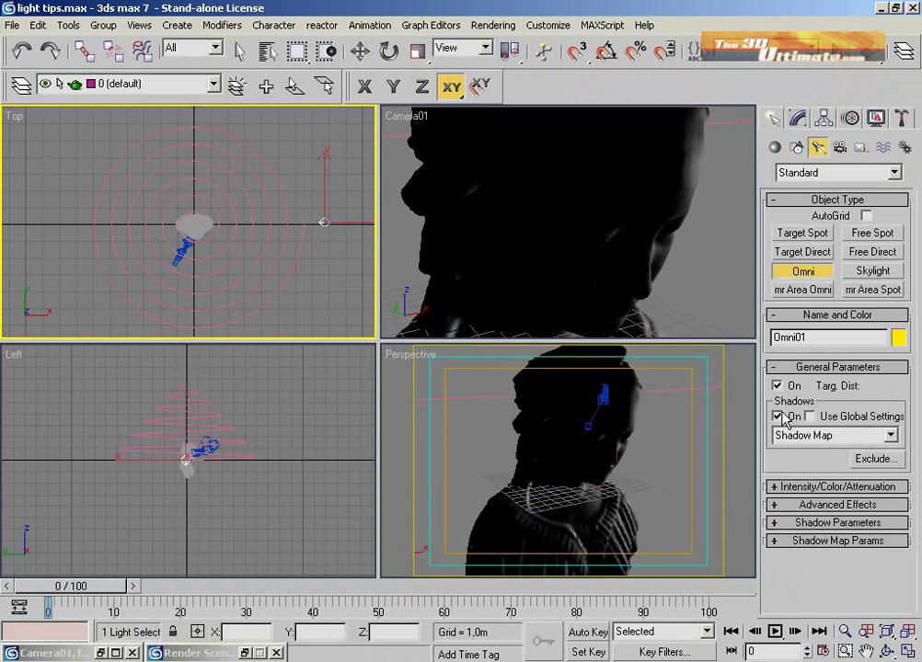
pyautogui.click(800, 487)
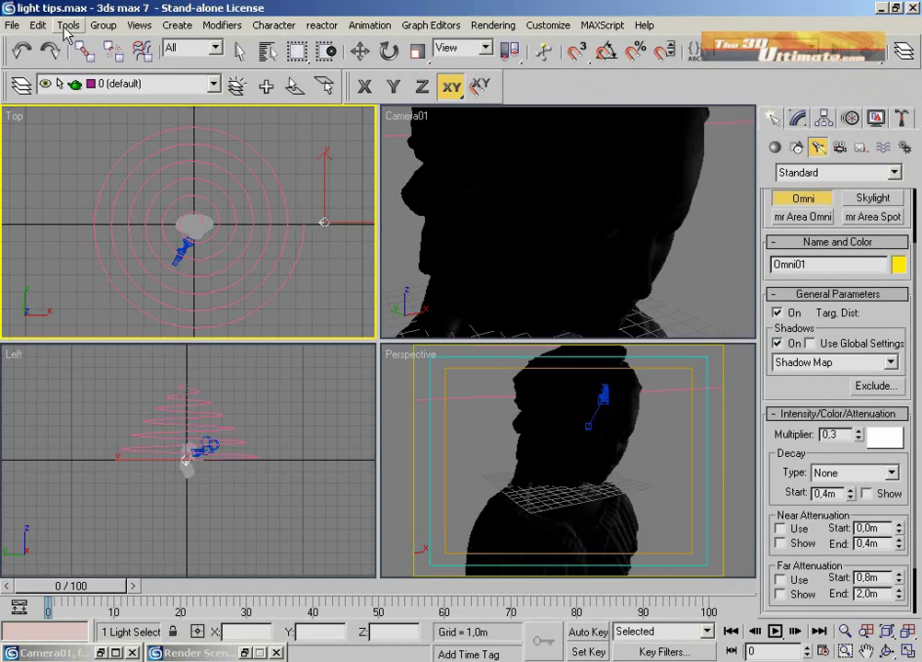
pyautogui.click(66, 27)
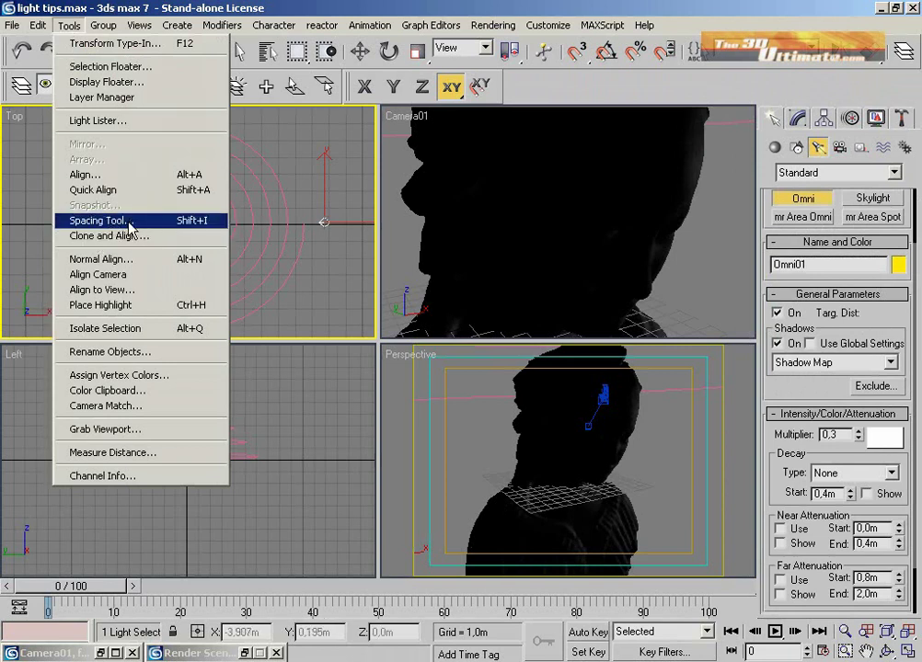
pyautogui.click(97, 220)
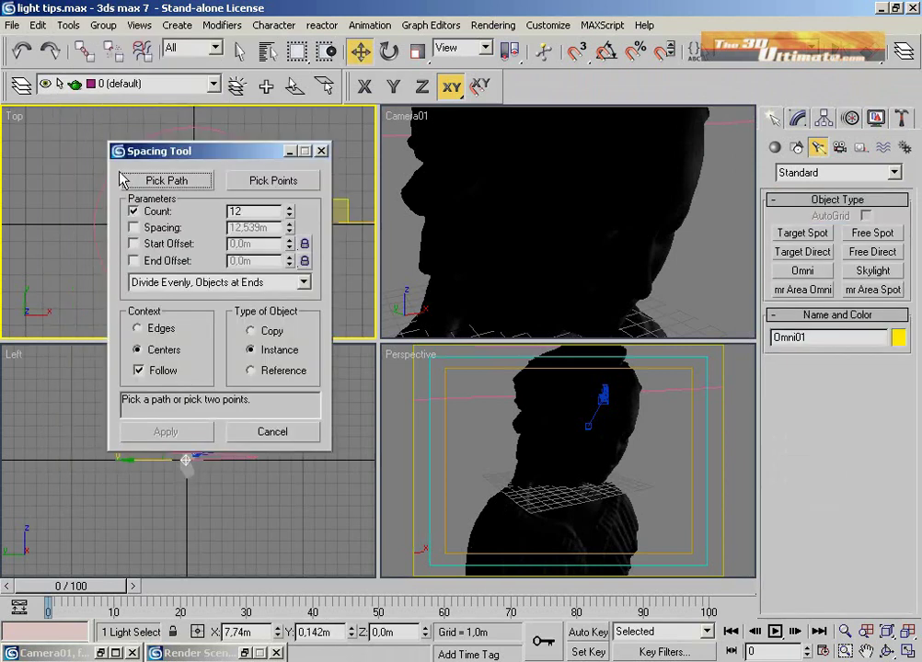
pyautogui.click(160, 112)
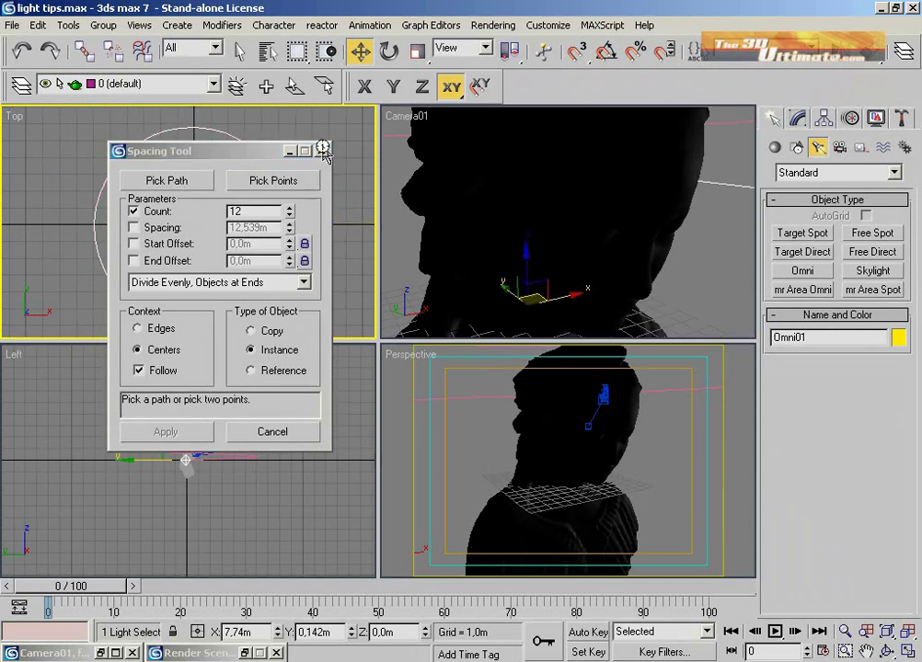
pyautogui.moveTo(245, 158); pyautogui.dragTo(684, 208)
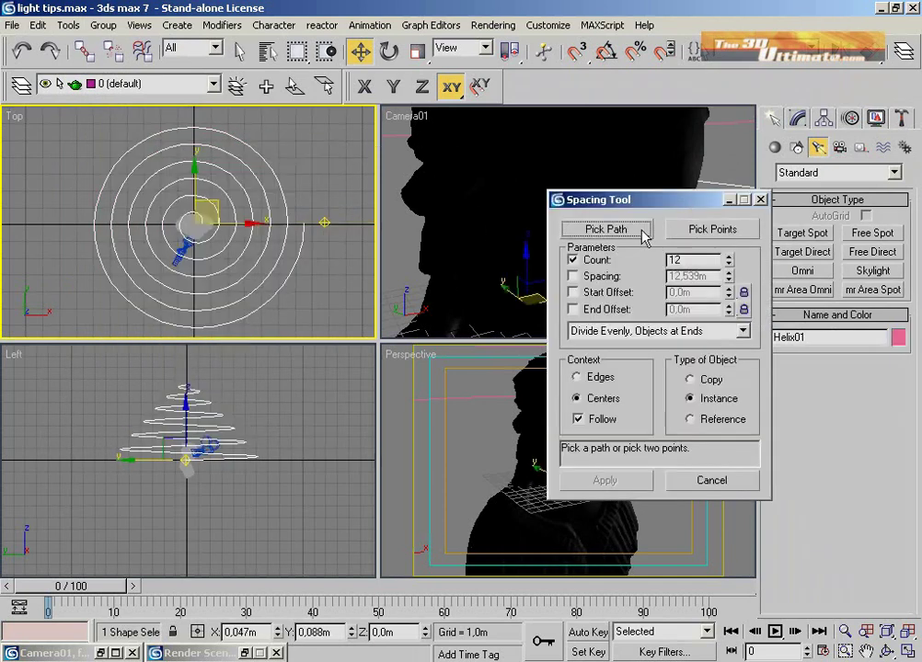
pyautogui.click(587, 232)
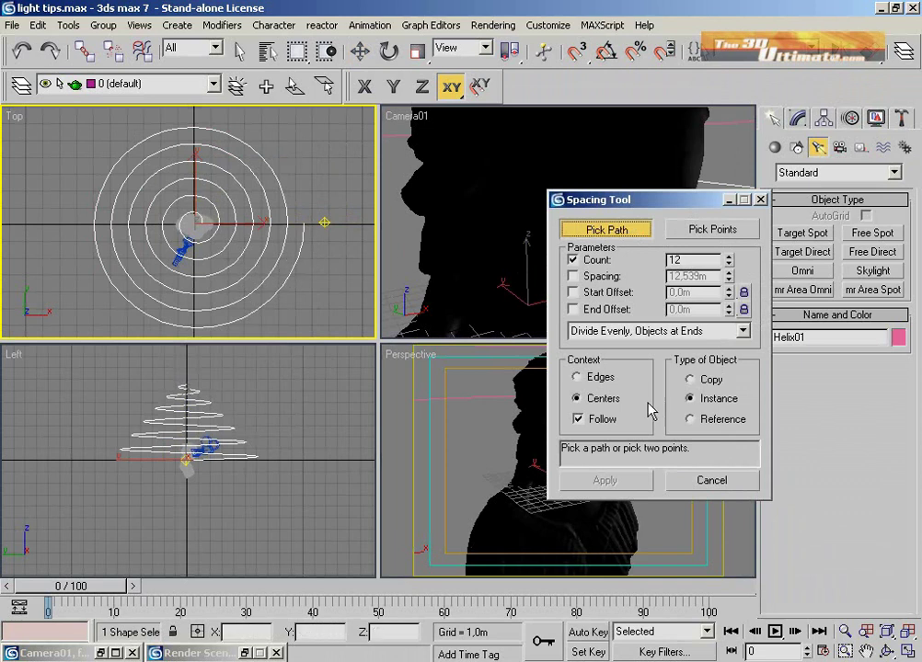
pyautogui.click(702, 488)
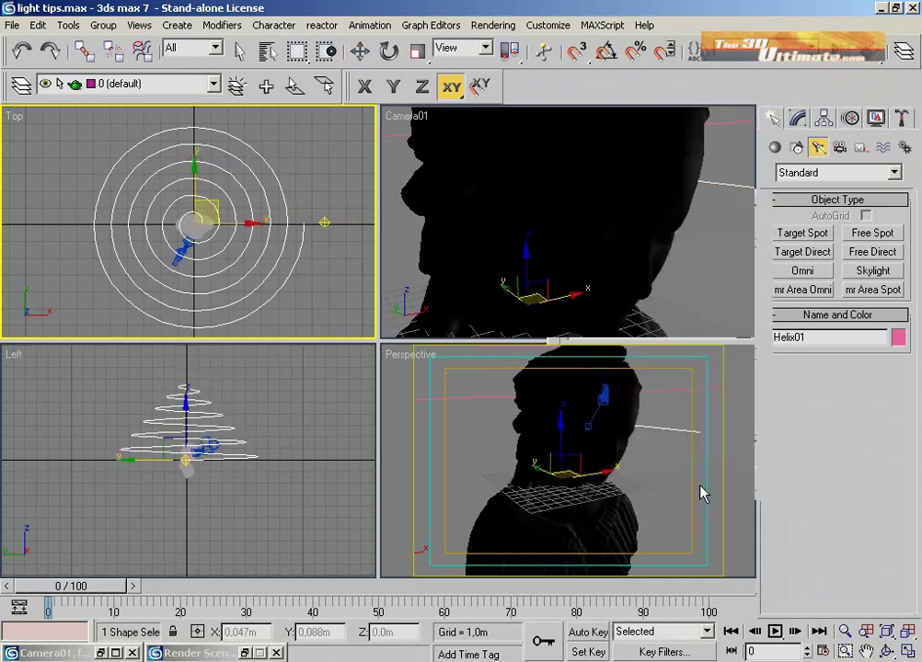
# - Select the omni light outside the helix and distribute instances of it along the helix with the Spacing Tool, count 12
pyautogui.click(326, 221)
pyautogui.click(68, 25)
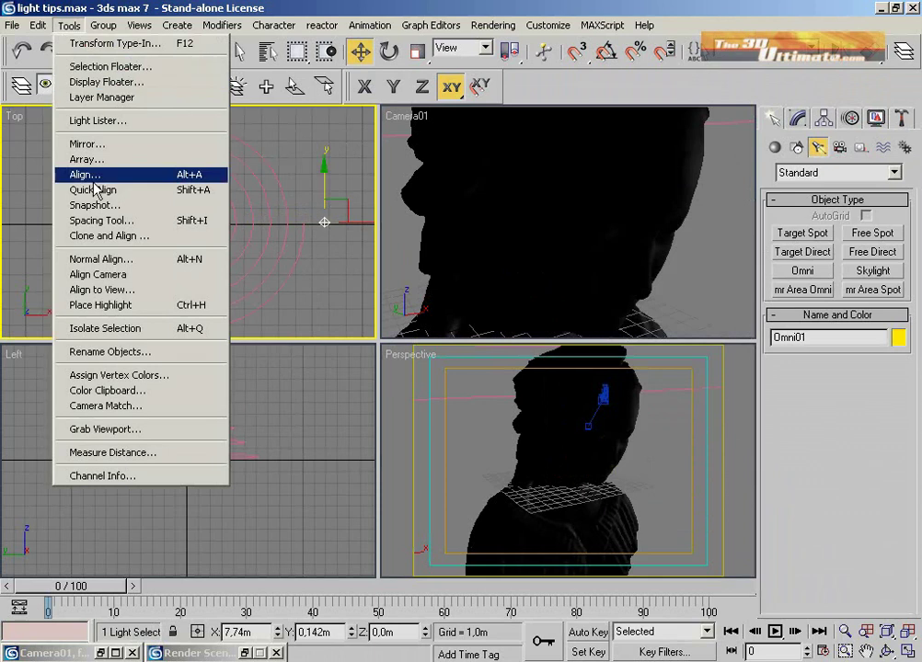
pyautogui.click(95, 221)
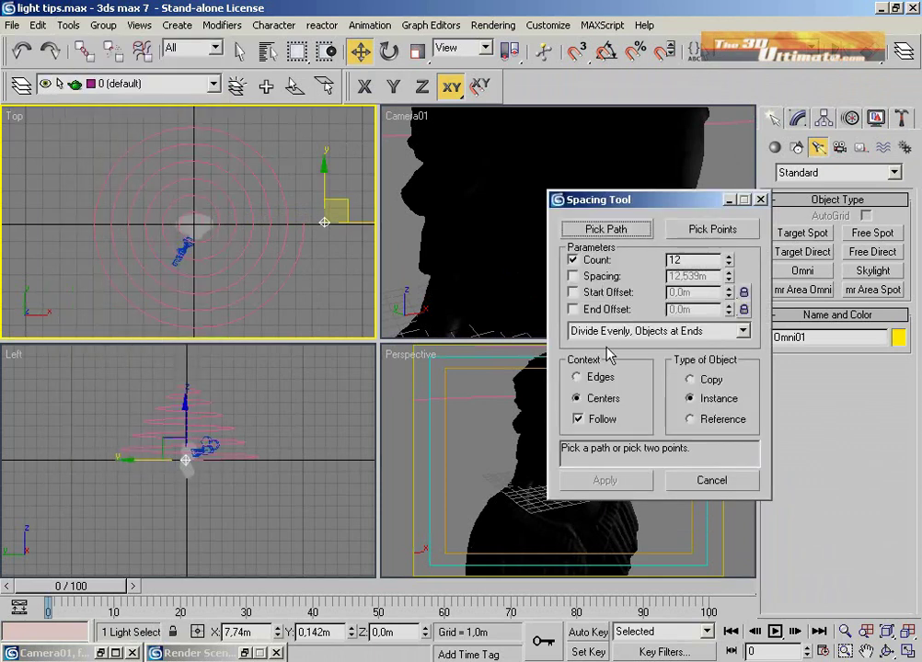
pyautogui.click(603, 229)
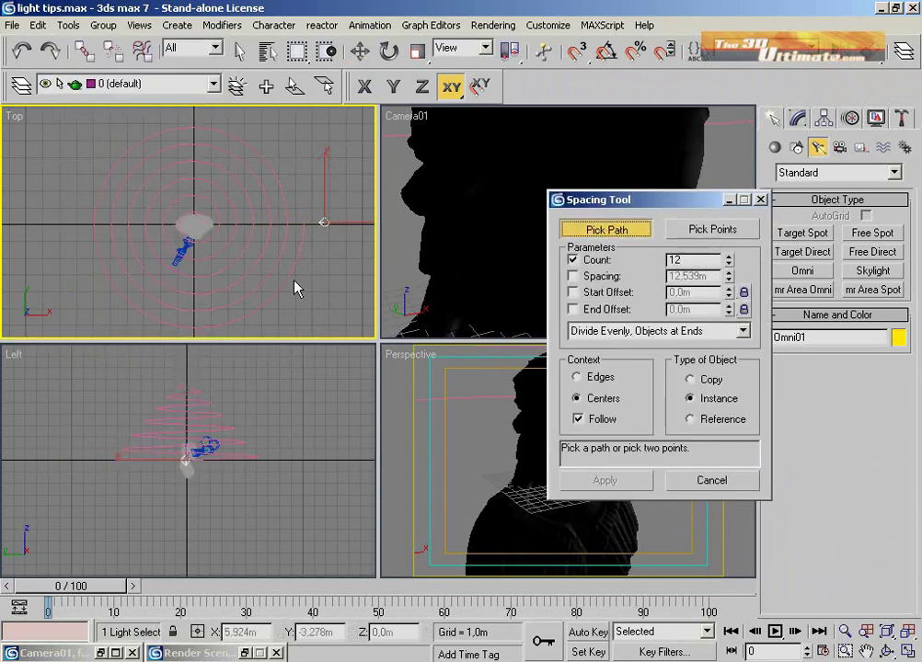
pyautogui.click(291, 278)
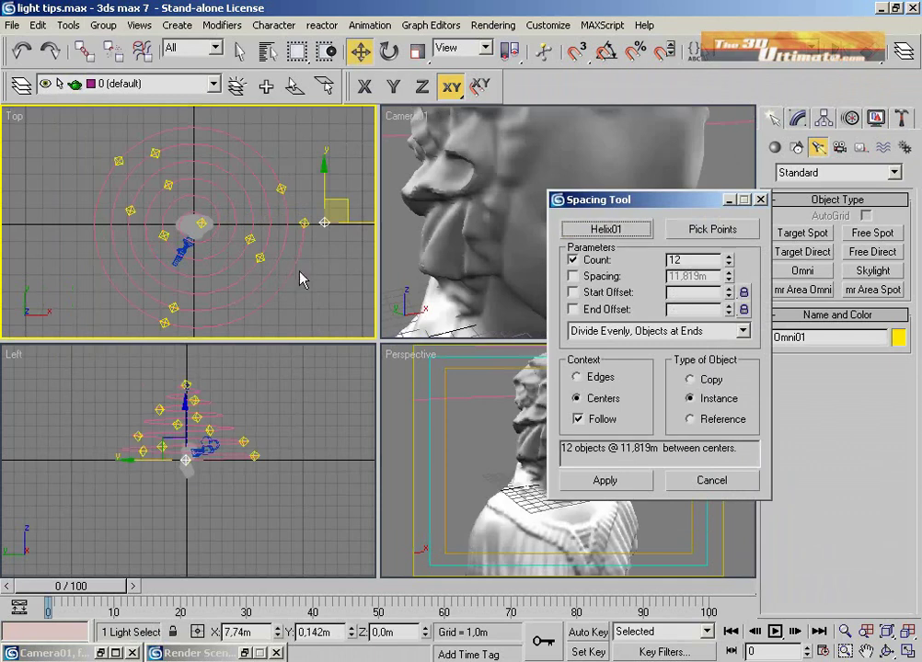
pyautogui.click(677, 260)
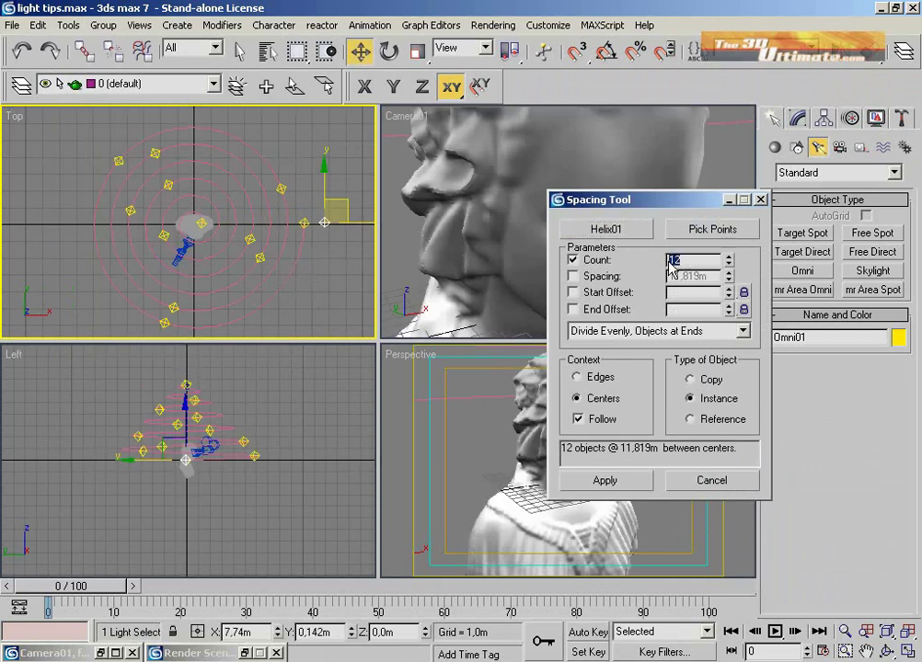
pyautogui.doubleClick(671, 268)
pyautogui.moveTo(677, 200); pyautogui.dragTo(576, 187)
pyautogui.click(226, 195)
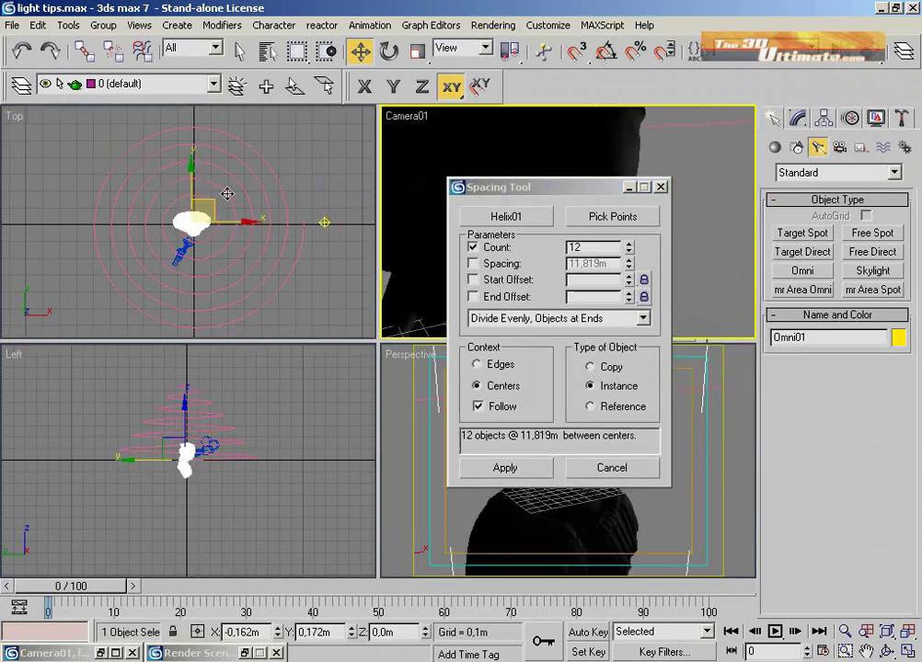
pyautogui.click(24, 50)
pyautogui.click(32, 56)
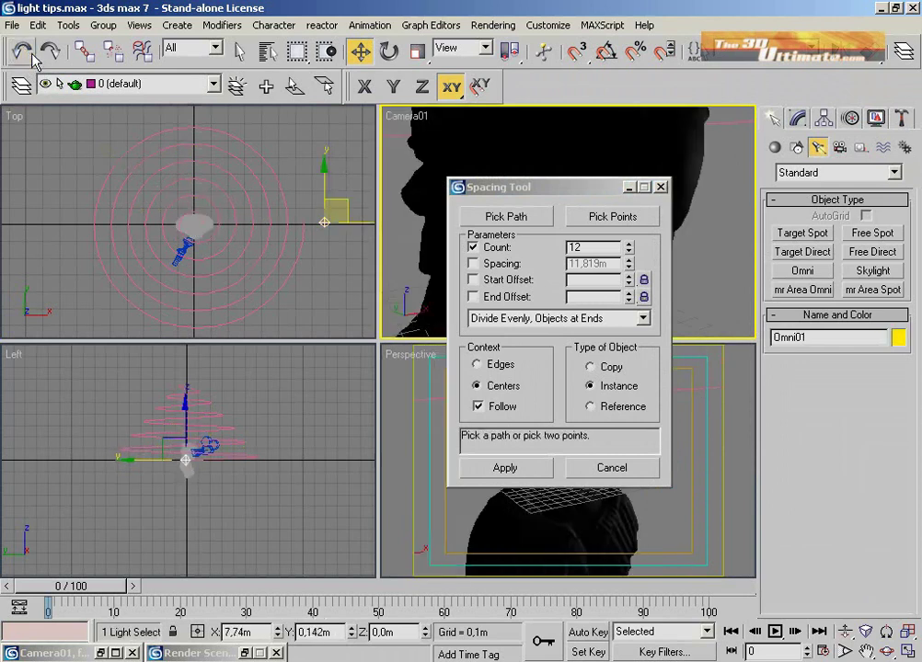
# - Pick the helix again as the Spacing Tool's path for the omni light, and move the dialog clear of the bust views
pyautogui.click(479, 219)
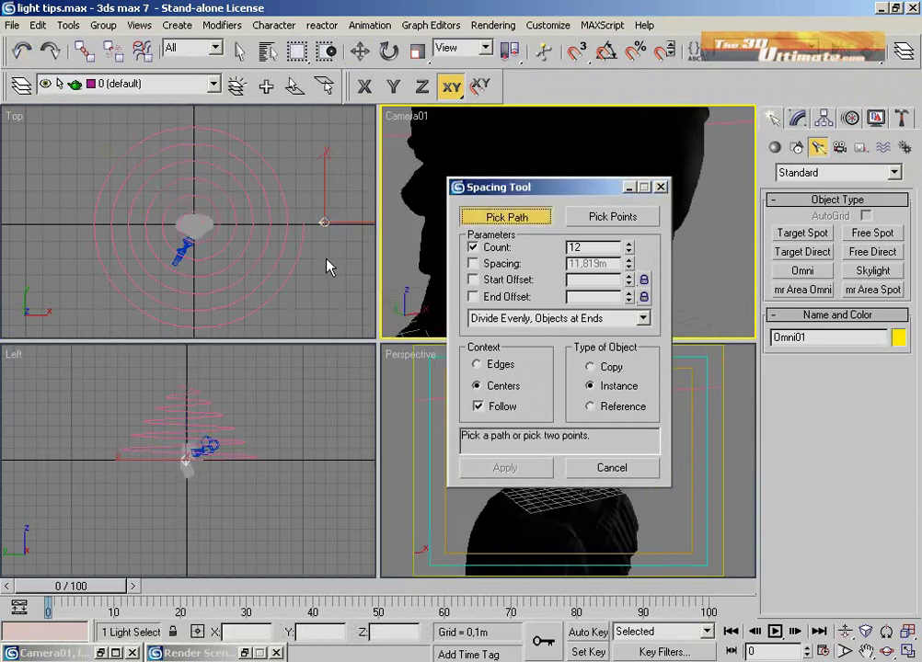
pyautogui.click(298, 260)
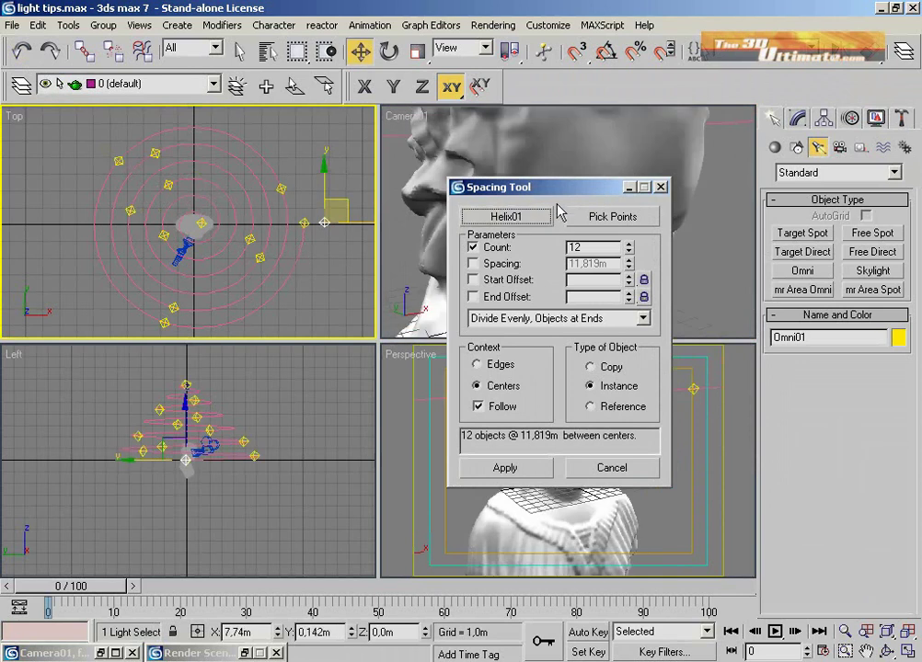
pyautogui.moveTo(558, 195); pyautogui.dragTo(385, 202)
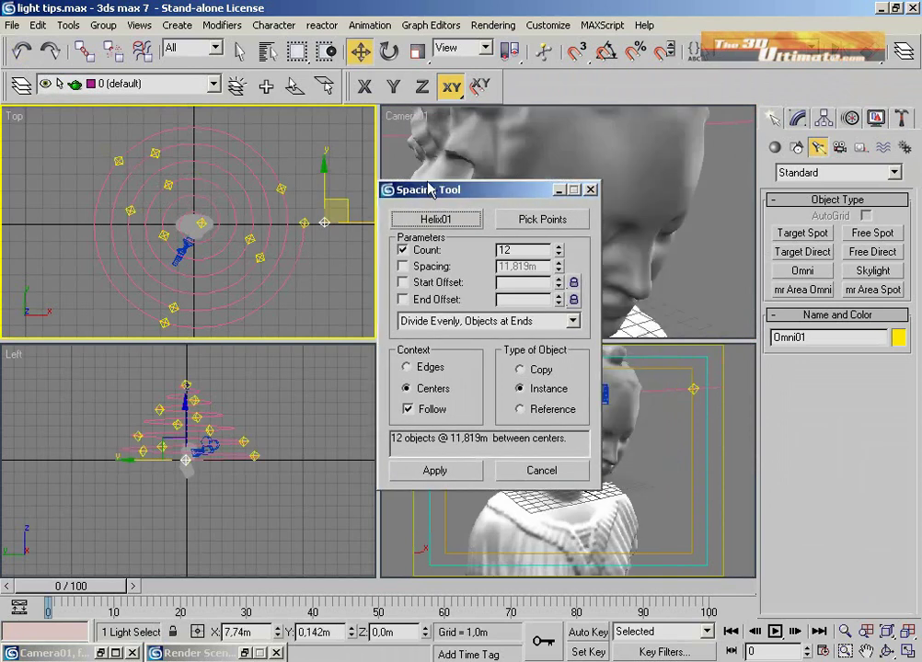
pyautogui.click(338, 194)
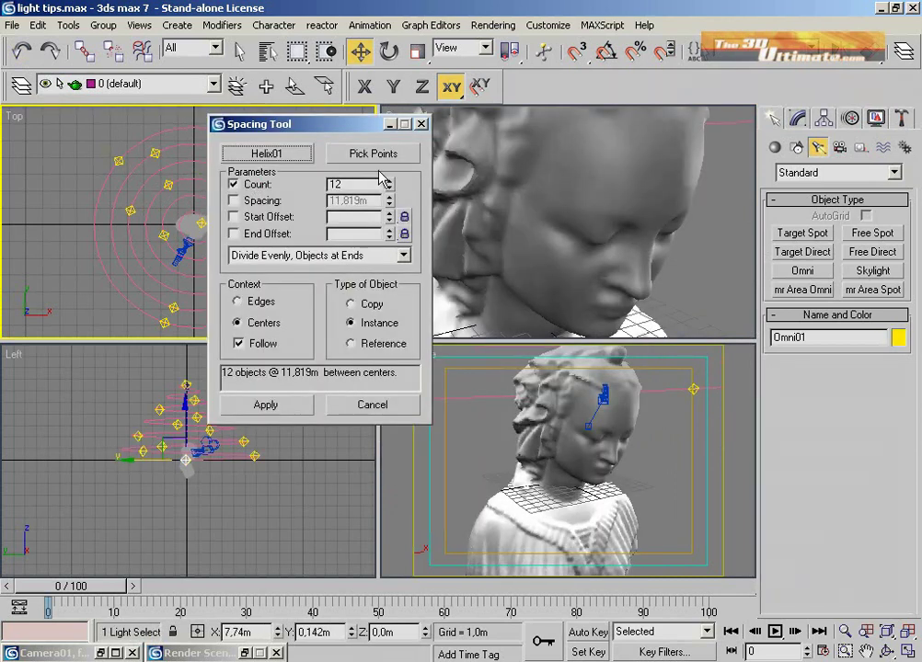
# - Lower the Spacing Tool's object count one at a time to 1, previewing the lighting on the bust
pyautogui.click(390, 190)
pyautogui.click(390, 191)
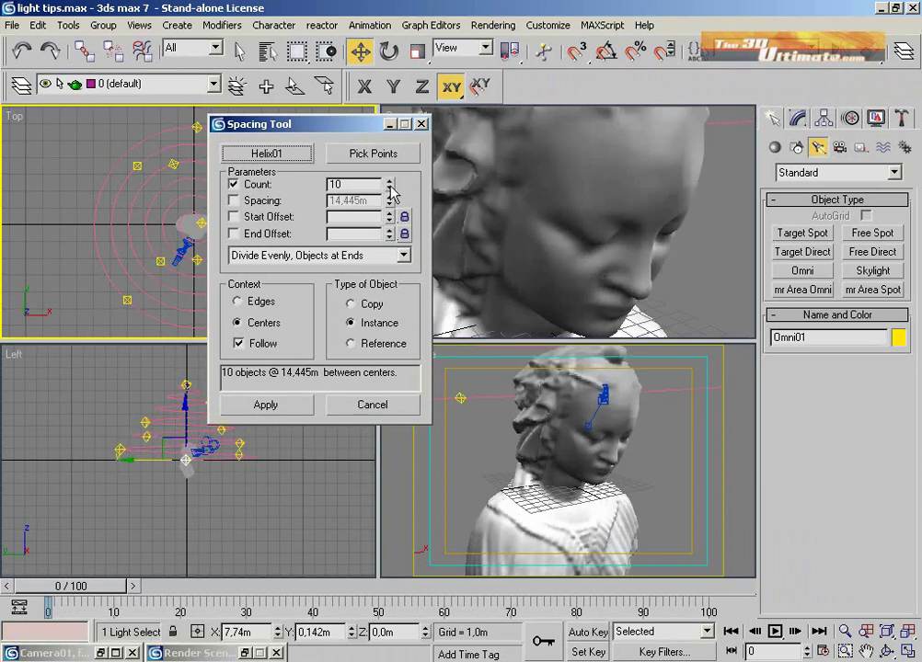
pyautogui.click(390, 190)
pyautogui.click(390, 191)
pyautogui.click(390, 190)
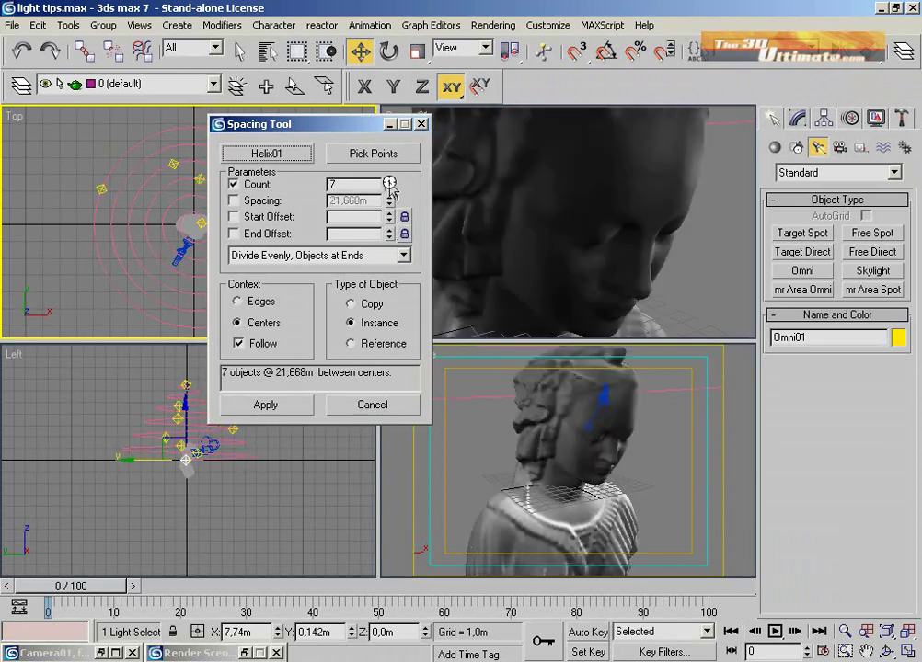
pyautogui.click(390, 190)
pyautogui.click(390, 190)
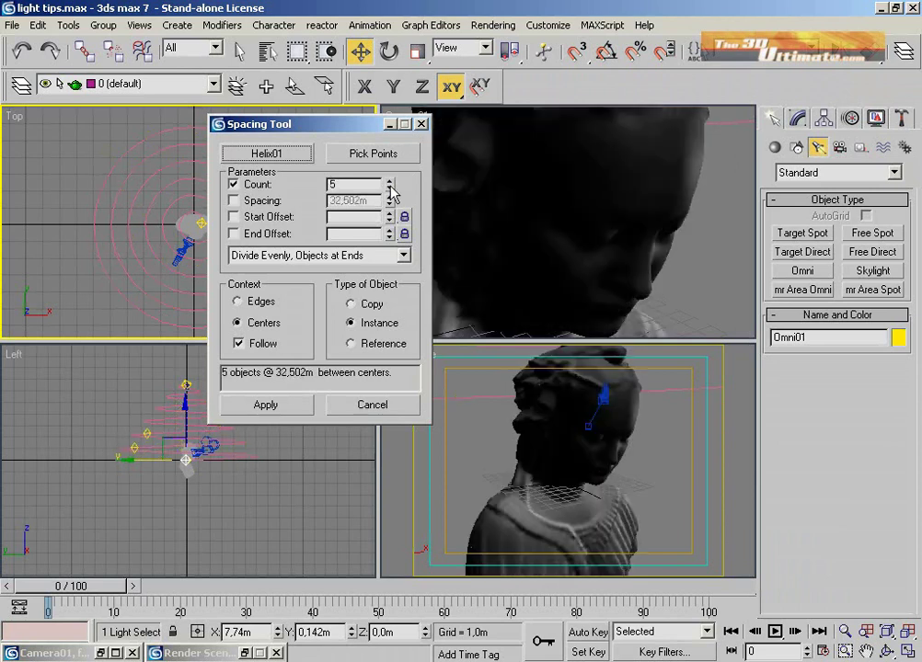
pyautogui.click(390, 190)
pyautogui.click(390, 191)
pyautogui.click(390, 191)
pyautogui.click(390, 190)
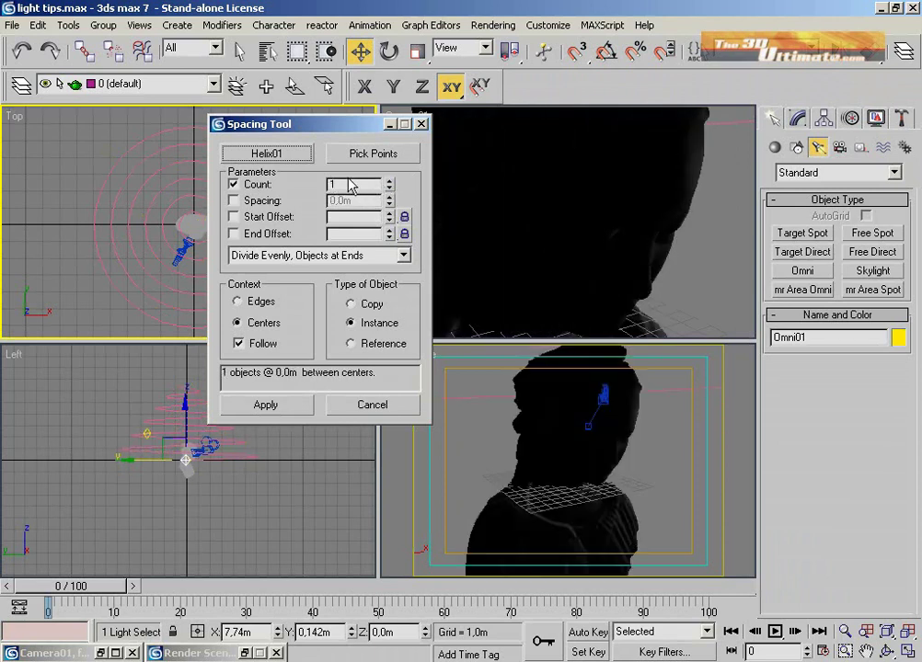
# - Set the Spacing Tool's count to 12, apply the light distribution along the helix, and minimize the tool's window
pyautogui.doubleClick(350, 183)
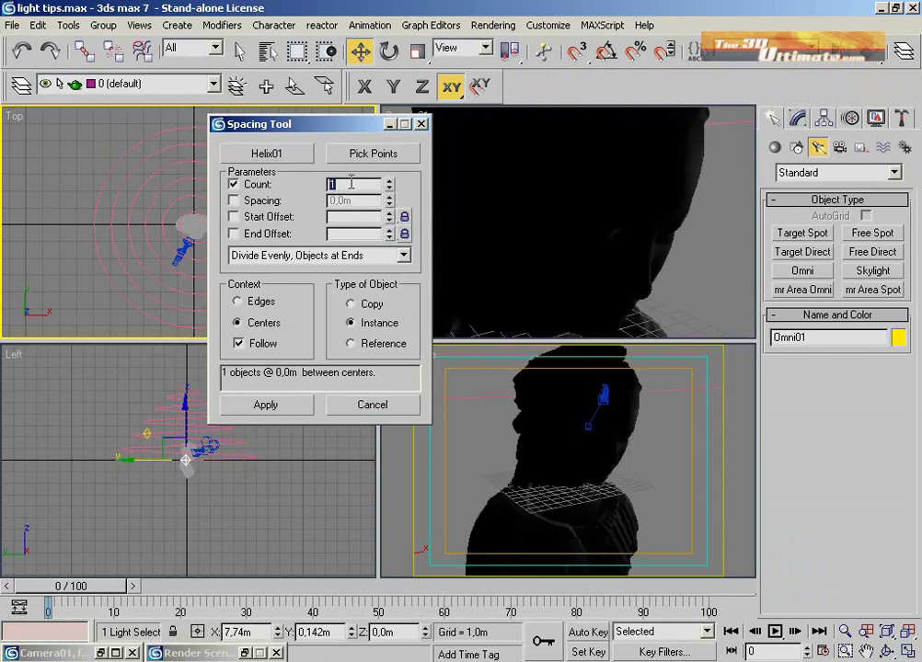
pyautogui.click(264, 405)
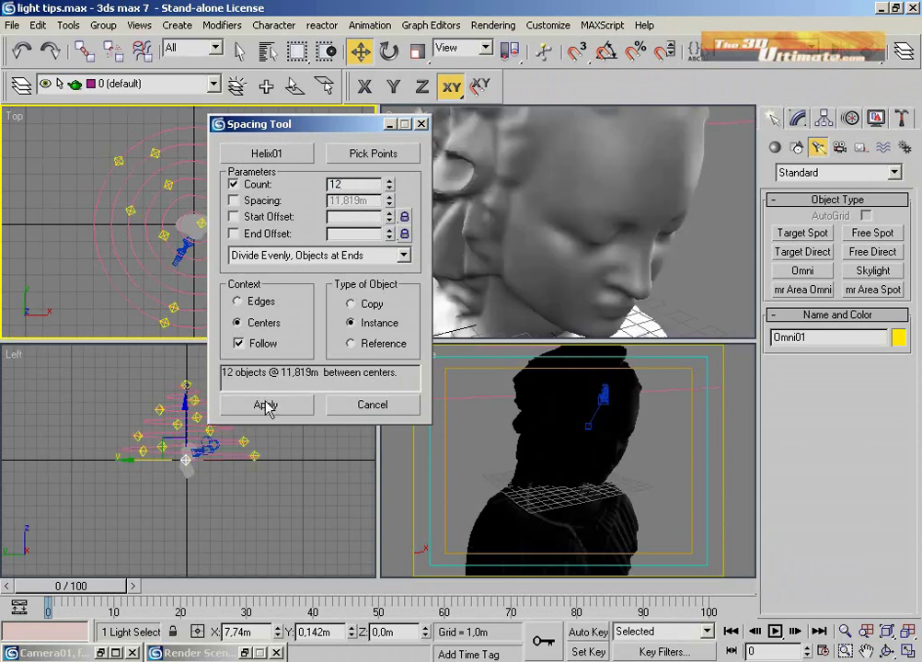
pyautogui.click(390, 125)
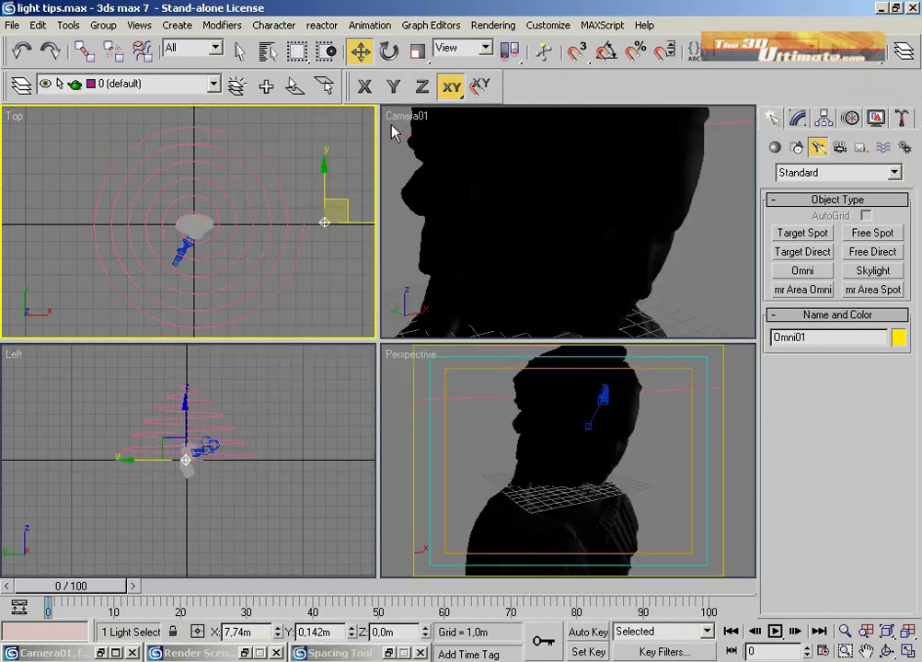
# - Render the Perspective view of the bust to check the omni lighting, and minimize the rendered frames and Render Scene dialog
pyautogui.rightClick(603, 453)
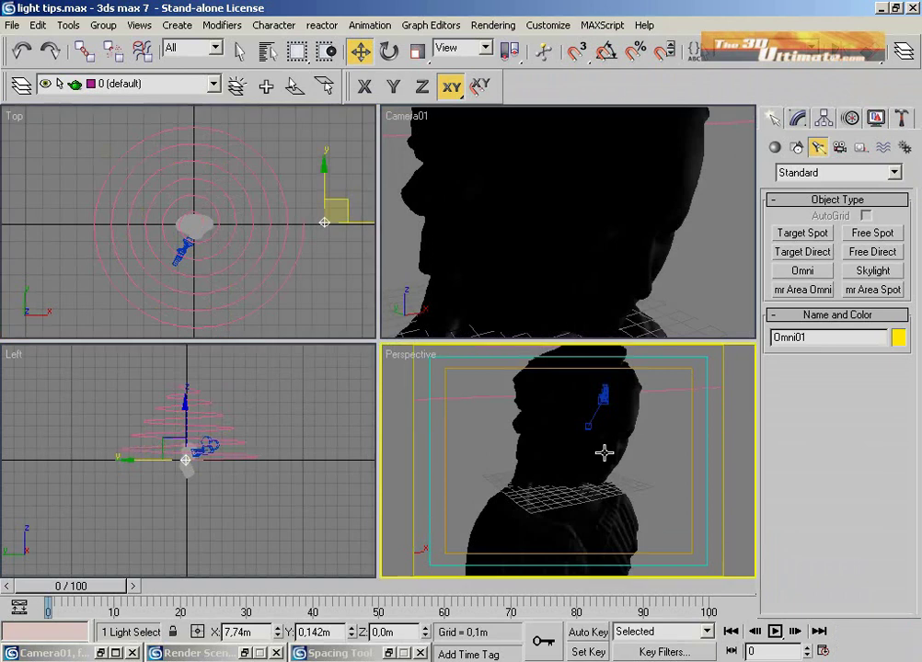
pyautogui.click(493, 26)
pyautogui.click(497, 43)
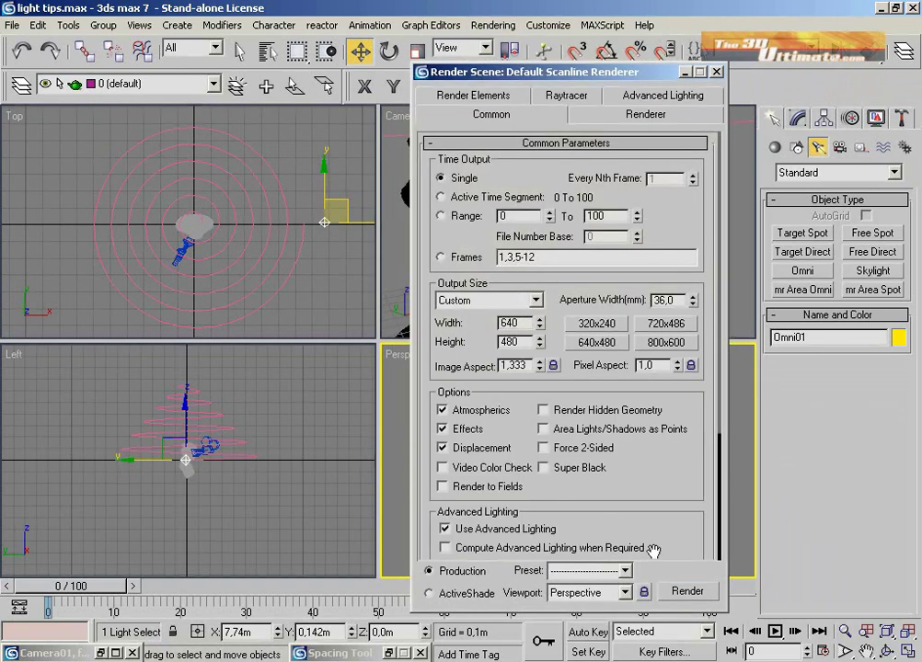
pyautogui.click(688, 591)
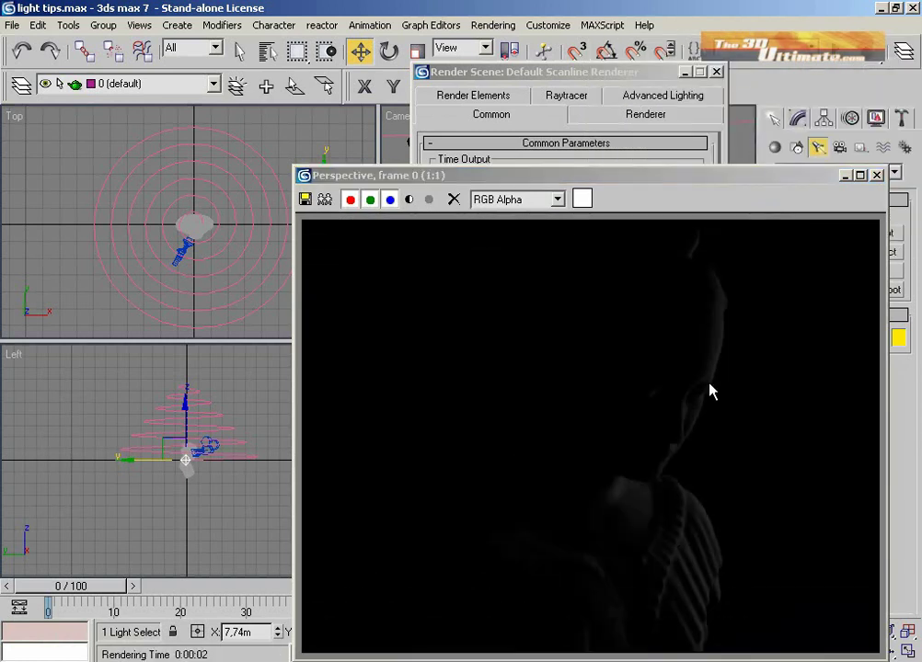
pyautogui.click(845, 175)
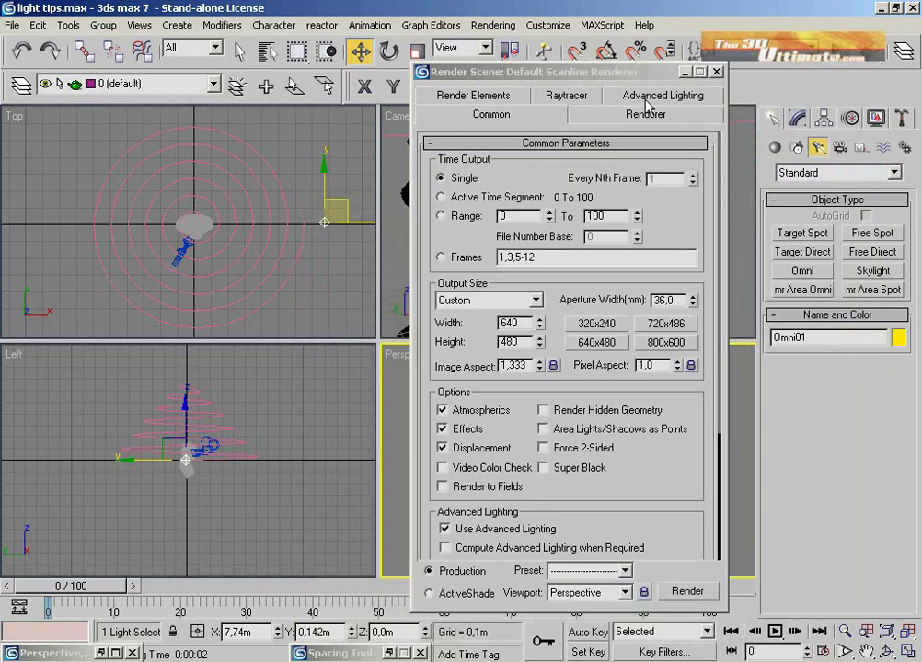
pyautogui.click(681, 72)
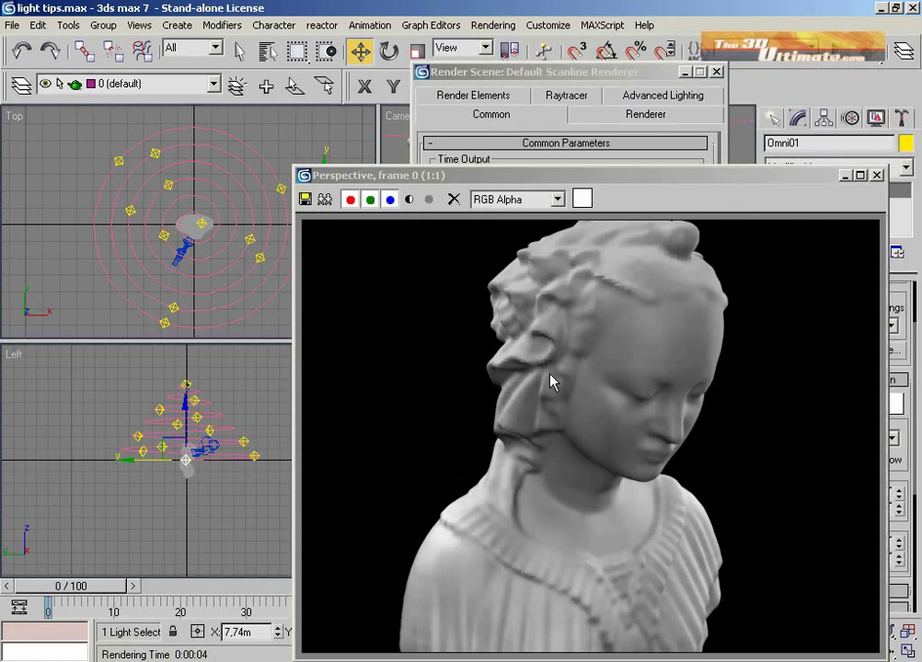
pyautogui.click(844, 175)
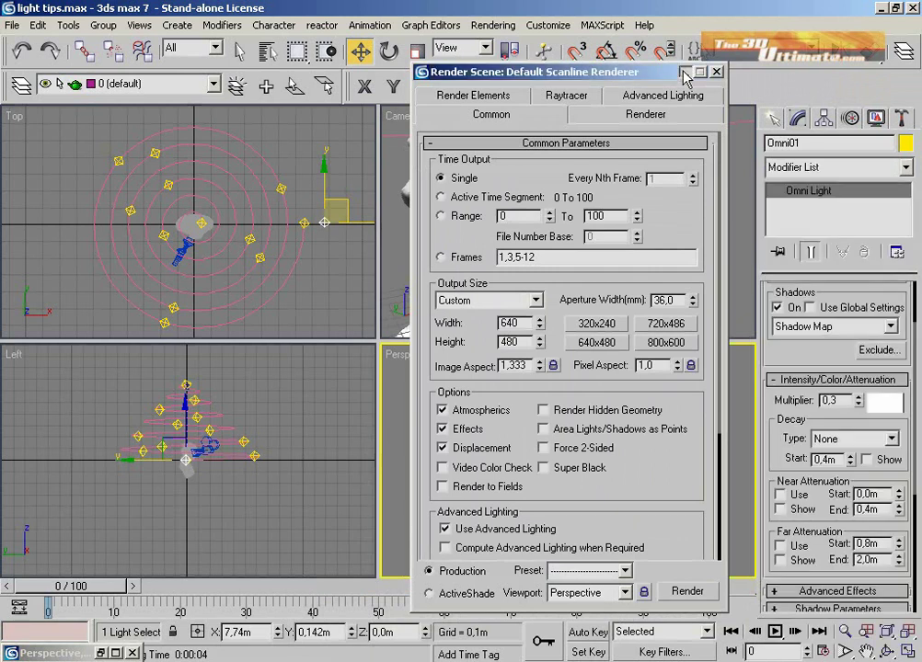
pyautogui.click(686, 73)
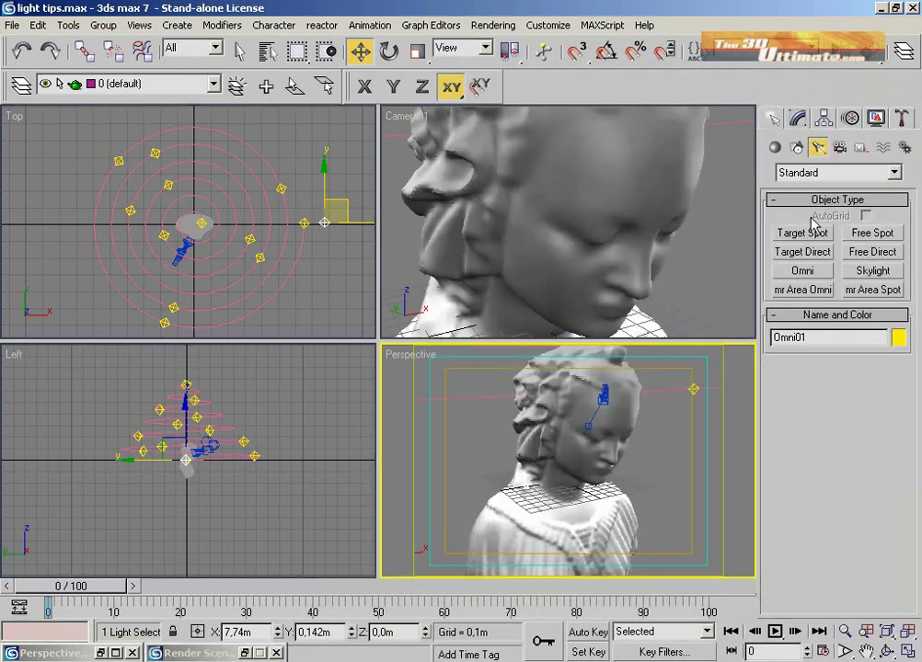
# - Place a skylight just outside the helix in the Top view, with multiplier 1 and Sky Color instead of the scene environment
pyautogui.click(873, 273)
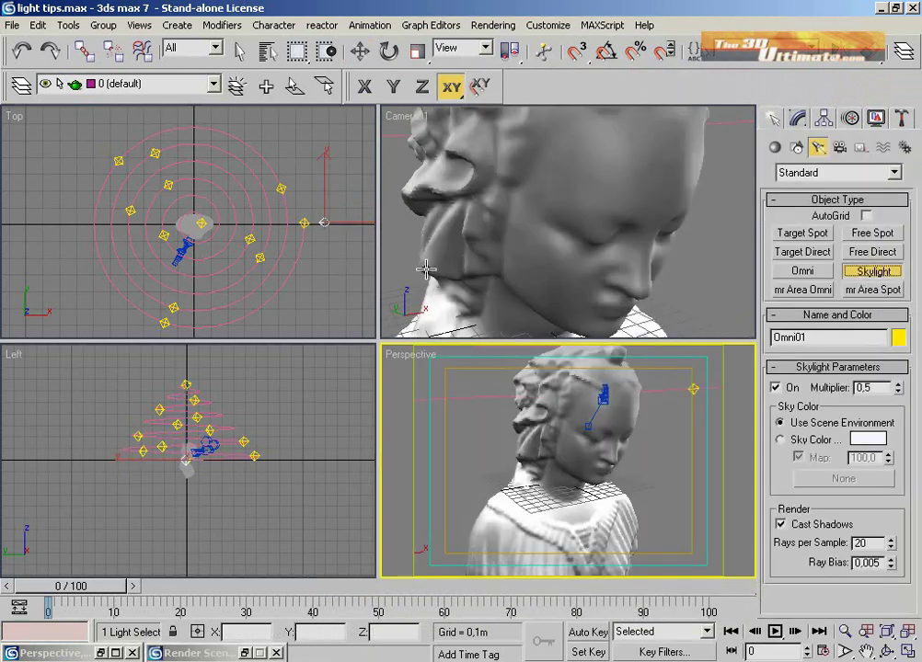
pyautogui.click(310, 301)
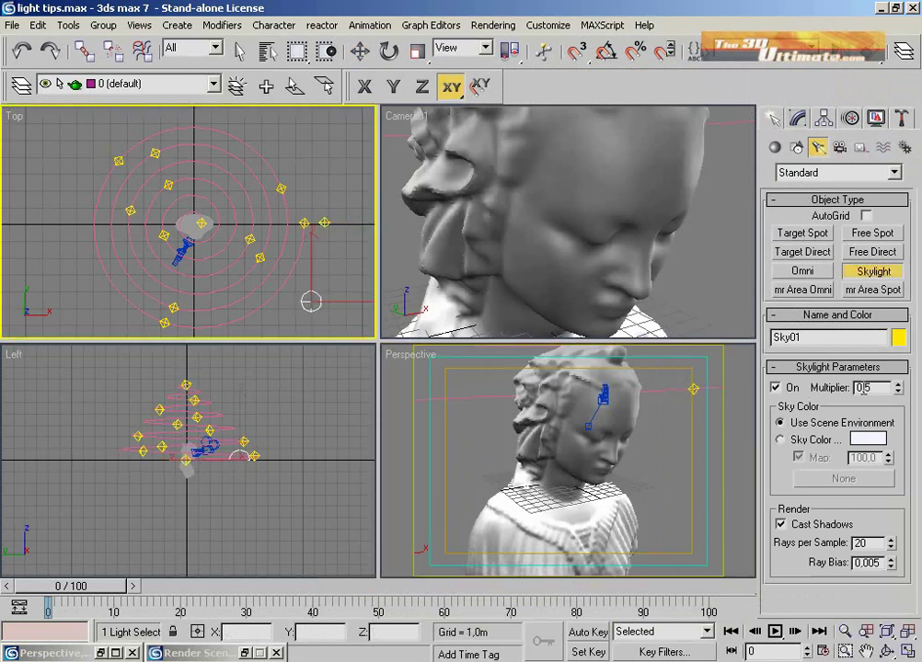
pyautogui.doubleClick(871, 390)
pyautogui.write('1')
pyautogui.press('Return')
pyautogui.click(823, 442)
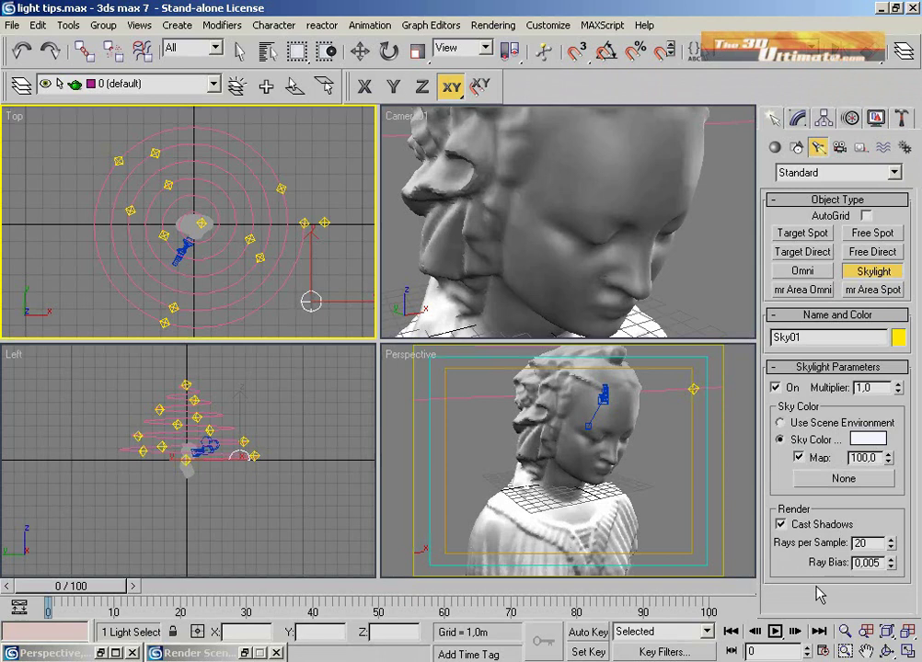
# - End skylight creation and render the Perspective view at 640x480 with the skylight added
pyautogui.rightClick(650, 551)
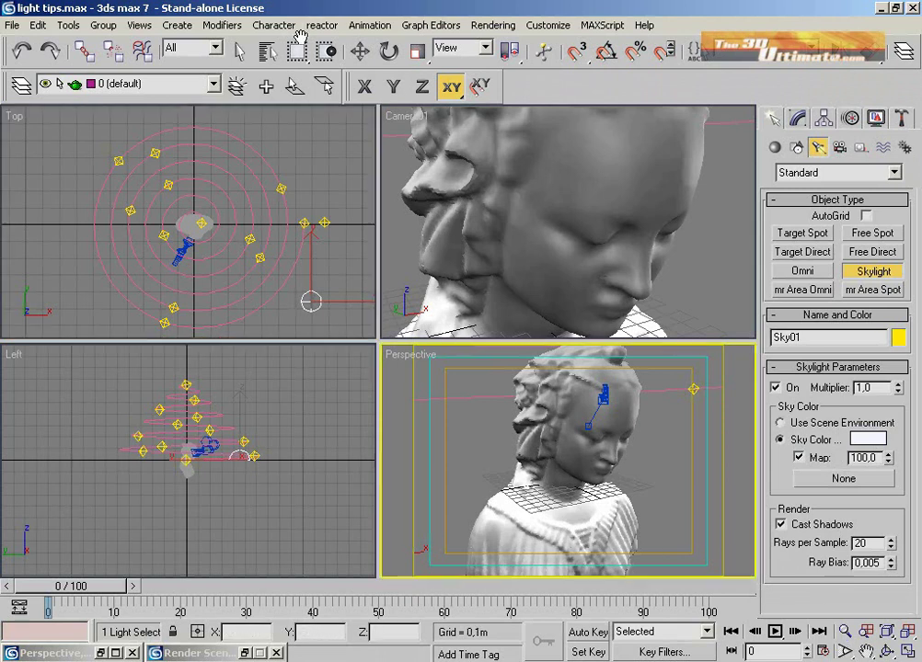
pyautogui.click(238, 51)
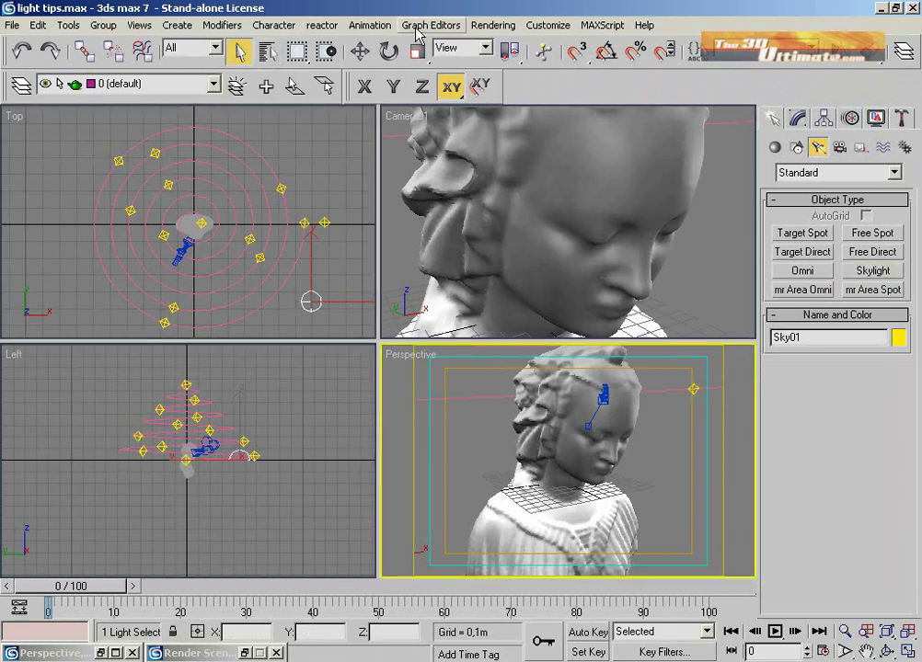
pyautogui.click(477, 28)
pyautogui.click(496, 43)
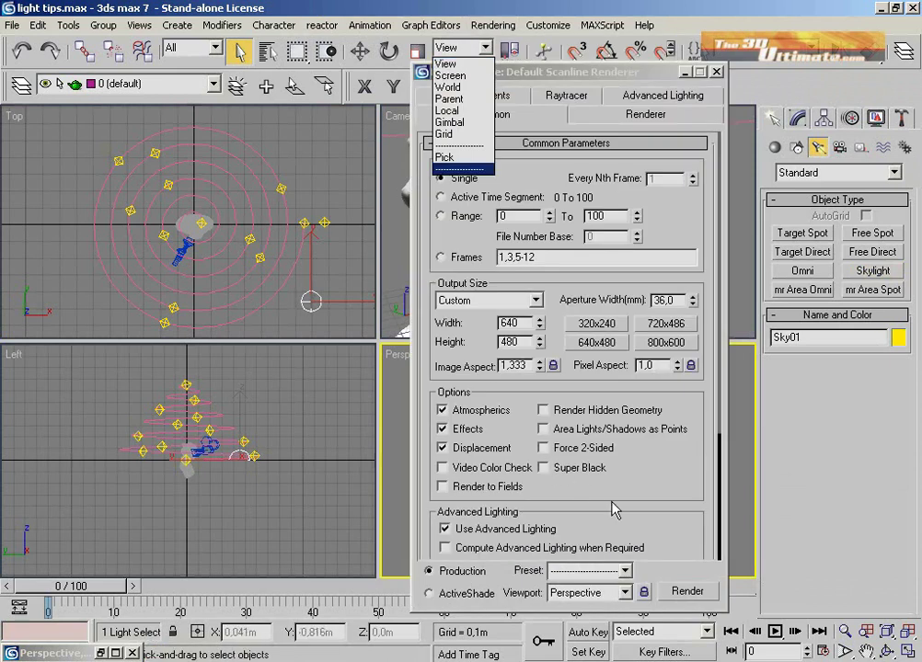
pyautogui.click(690, 590)
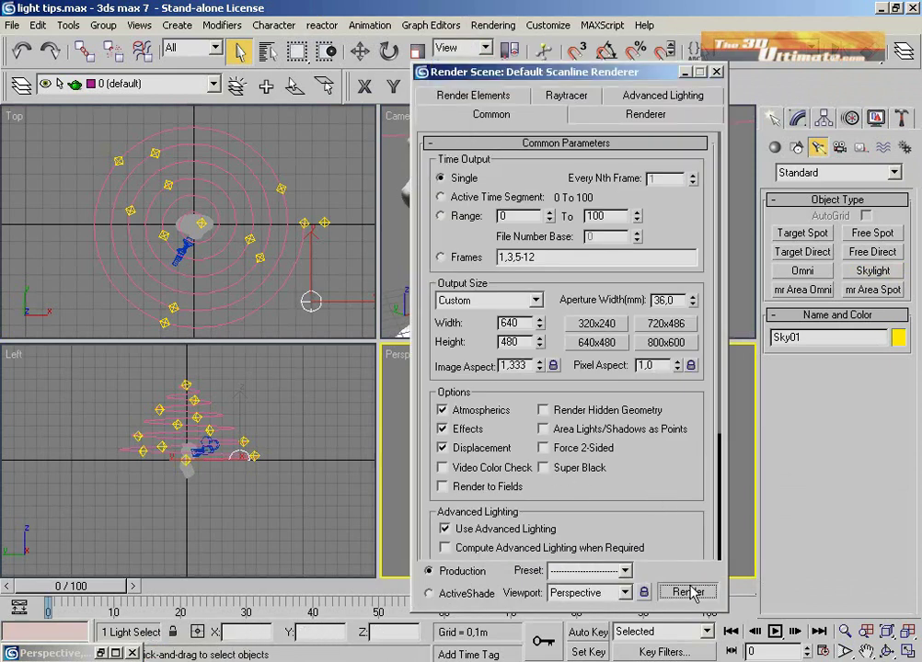